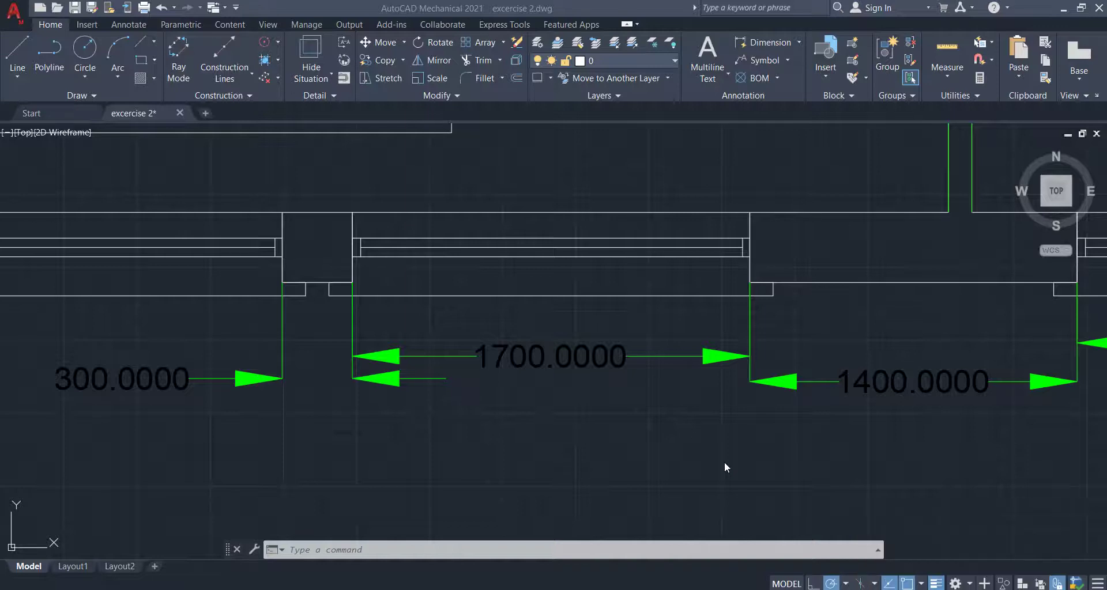
Step: Add a 1700 power dimension across the bottom wall, placed below the 300 dimension
scroll(531, 437, down, 4)
middle_drag(563, 452, 683, 404)
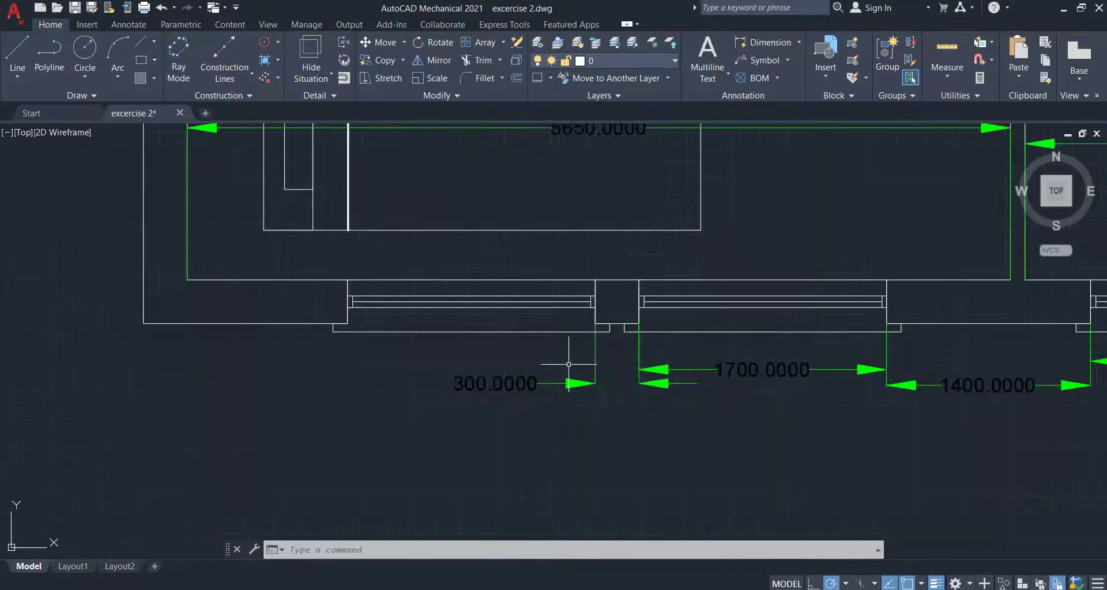
scroll(568, 365, up, 4)
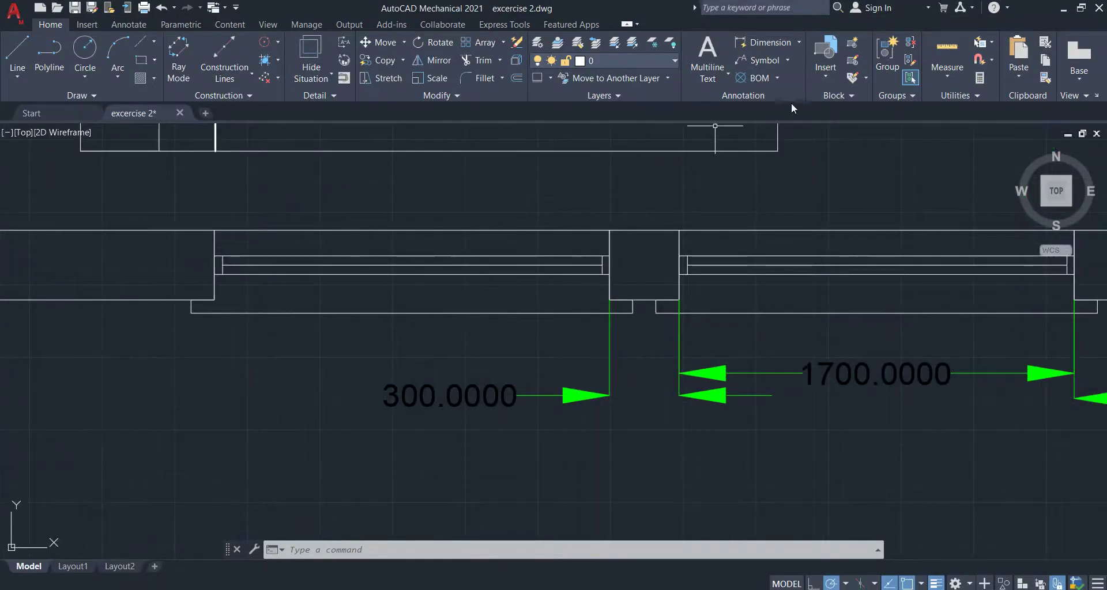
click(760, 42)
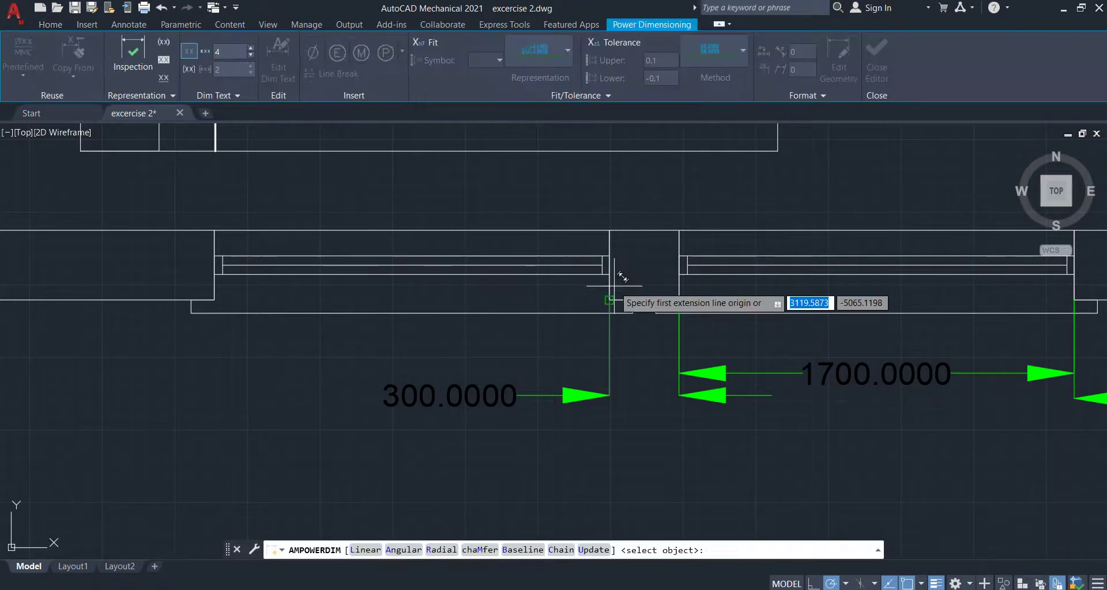
click(609, 300)
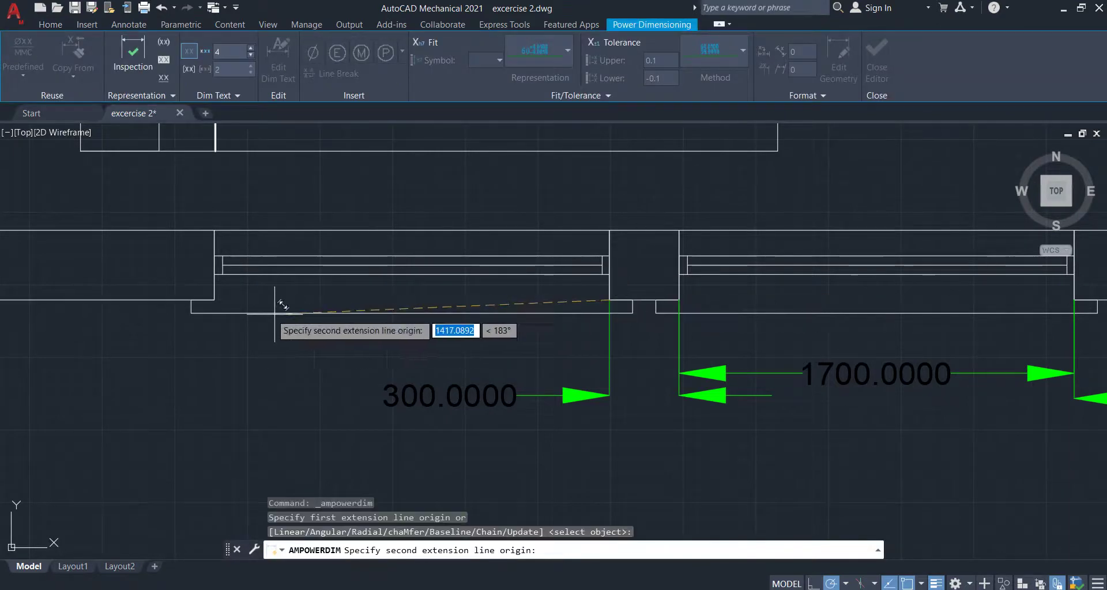
click(214, 301)
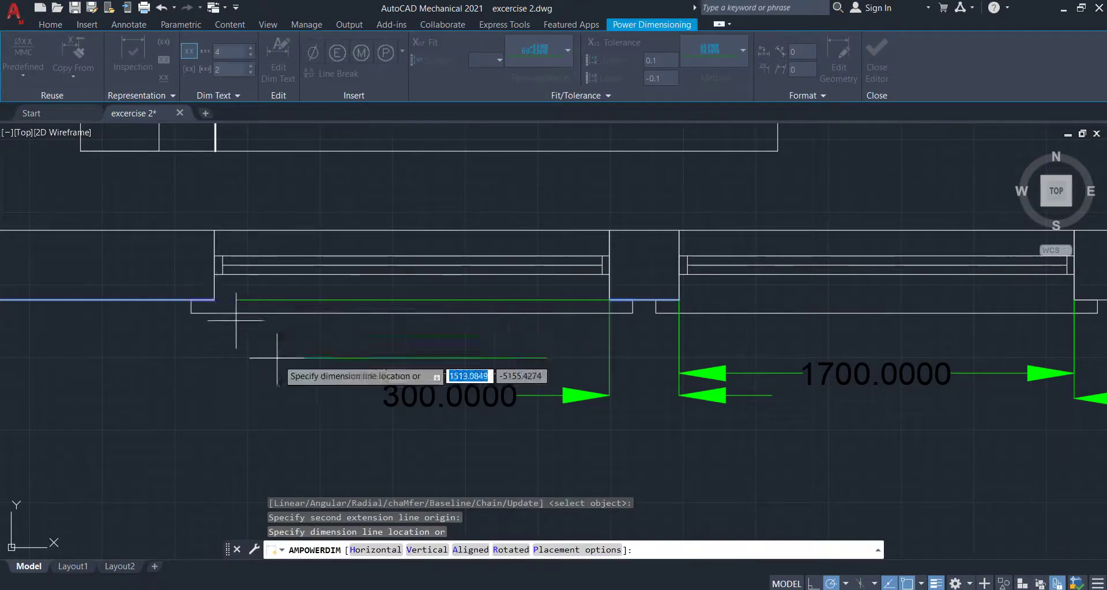
click(358, 445)
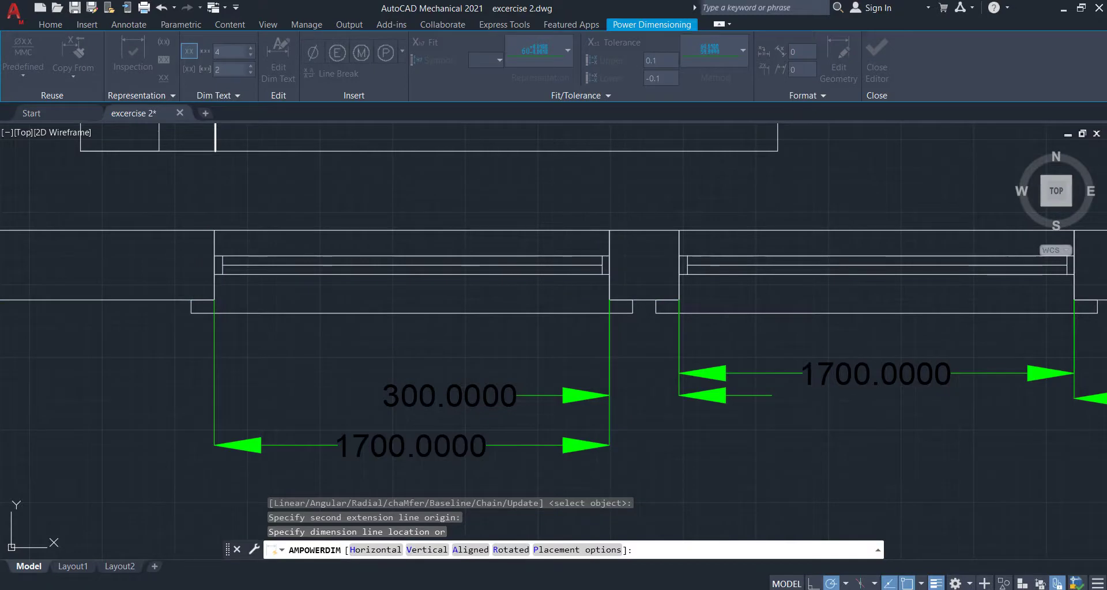
click(877, 66)
key(Escape)
key(Escape)
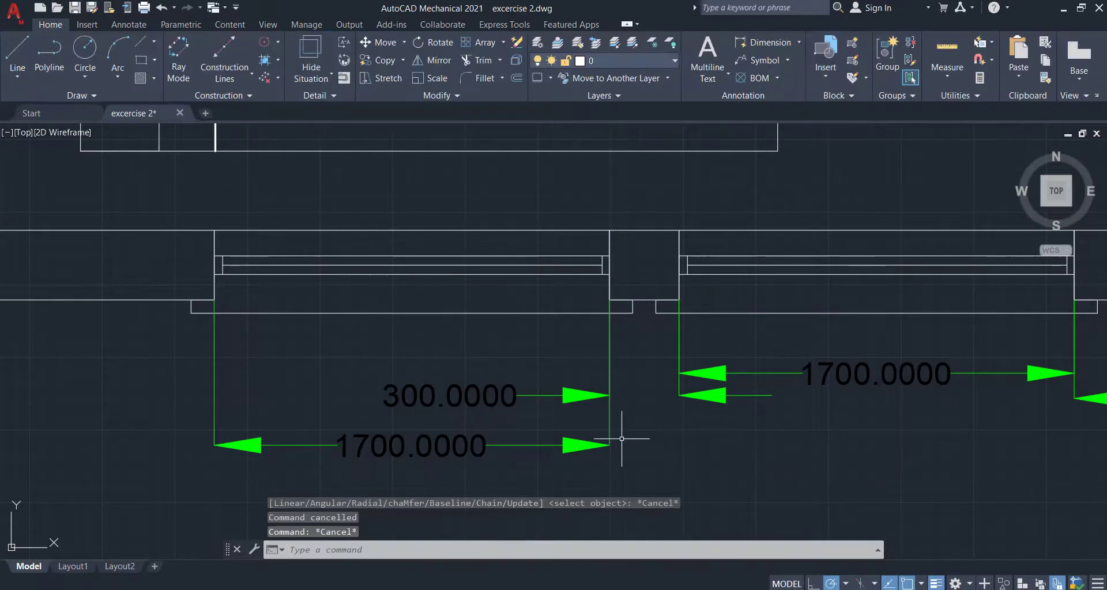
Step: Add a 1400 dimension to its left, from the window wall corner to the outer left corner
scroll(622, 438, down, 4)
middle_drag(621, 438, 647, 442)
scroll(539, 398, up, 2)
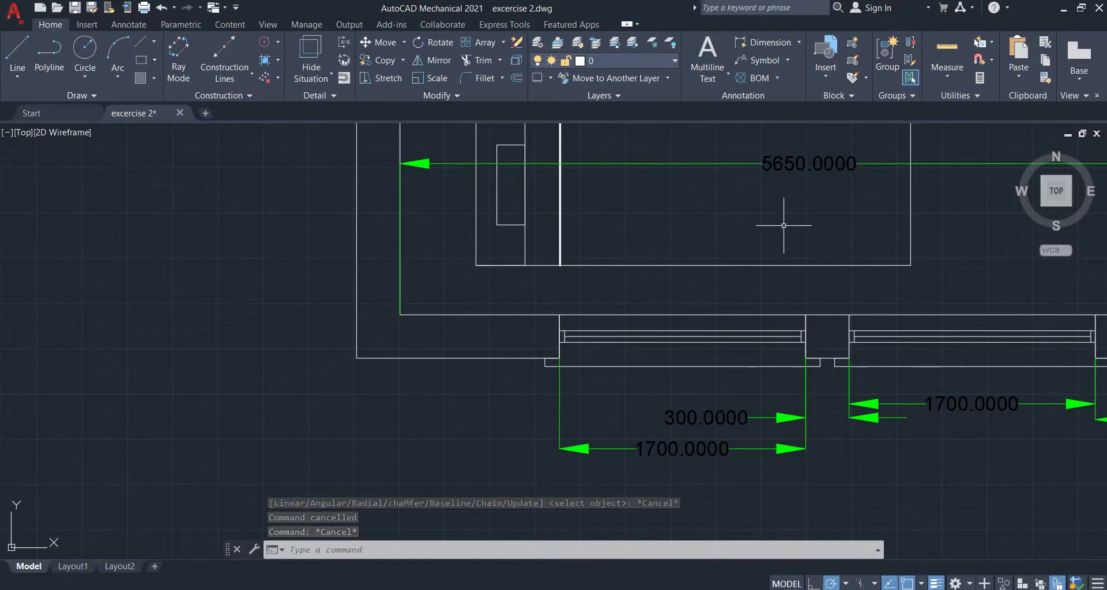
click(779, 43)
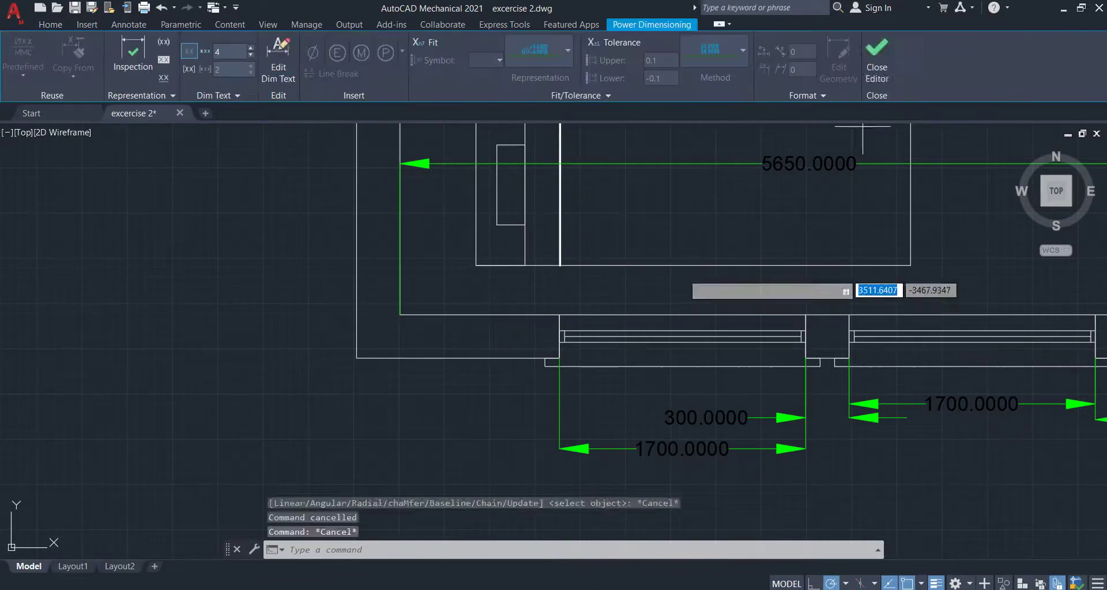
click(559, 358)
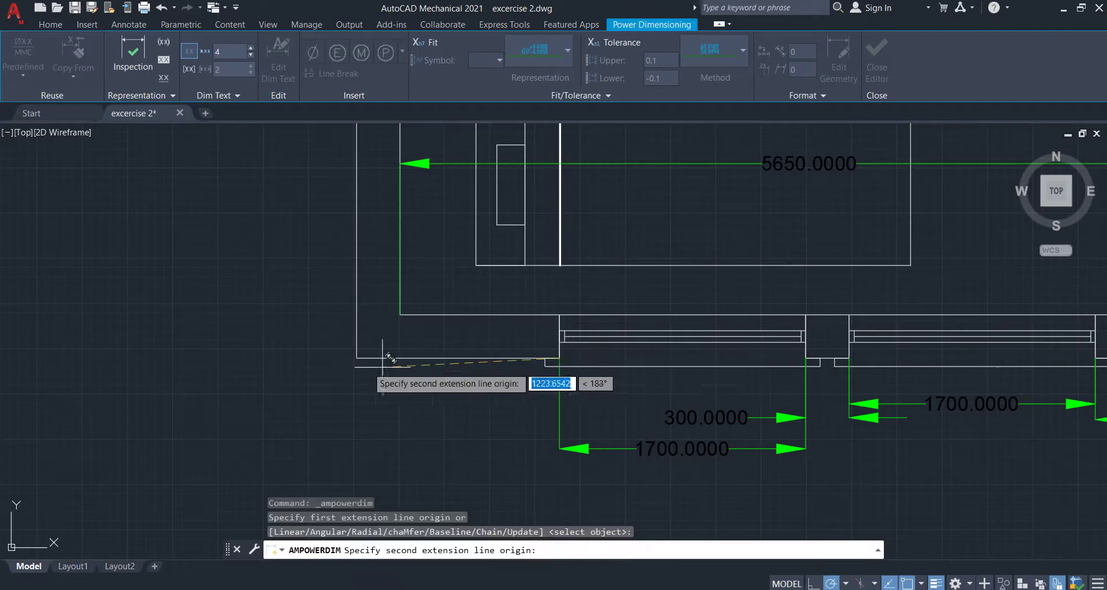
click(357, 358)
click(394, 421)
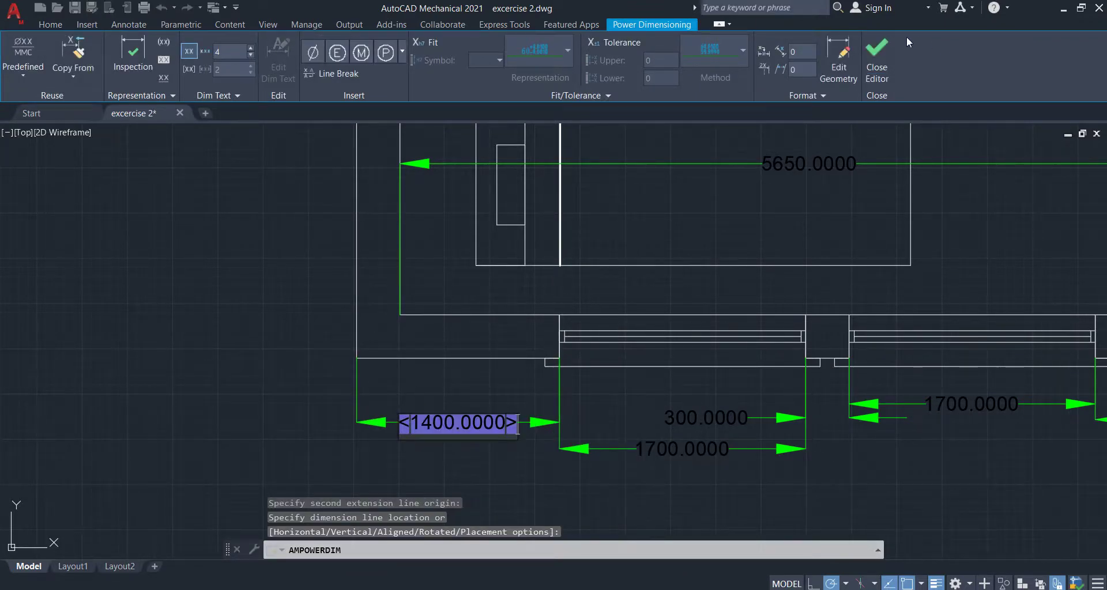
click(874, 54)
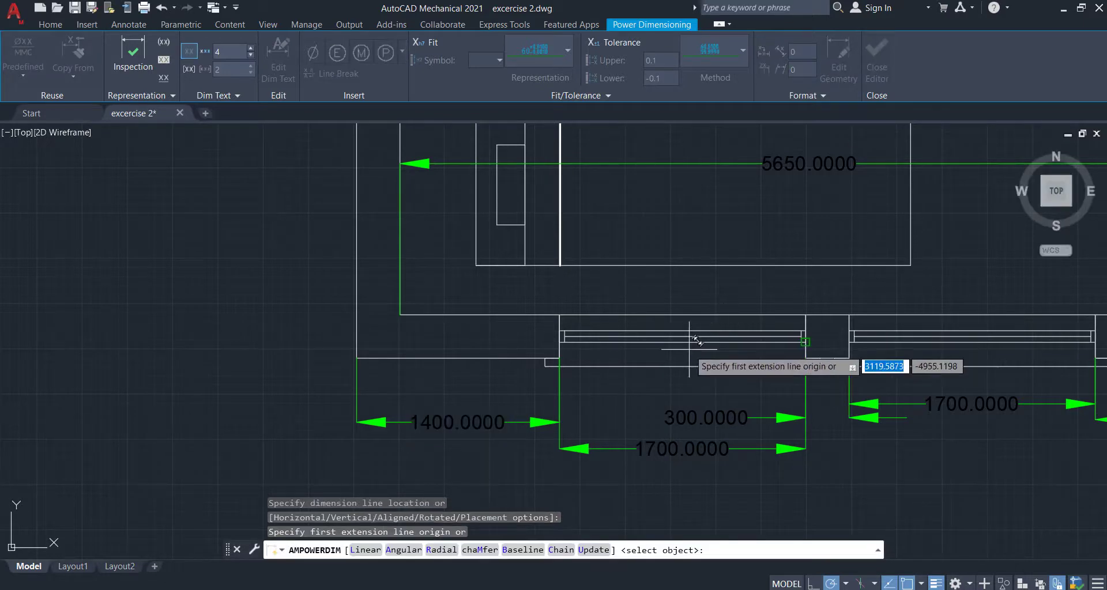
key(Escape)
Step: Dimension the top-left wall thickness as a vertical 300, placed left of the wall
scroll(685, 351, down, 2)
scroll(684, 351, down, 2)
scroll(684, 351, down, 2)
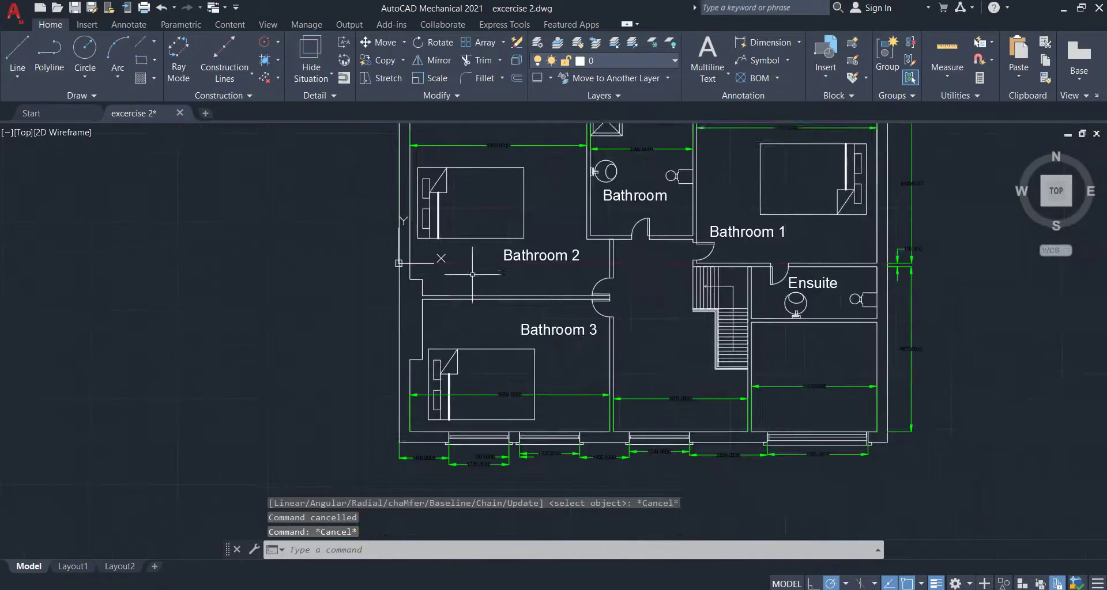
middle_drag(479, 277, 506, 330)
scroll(482, 260, up, 2)
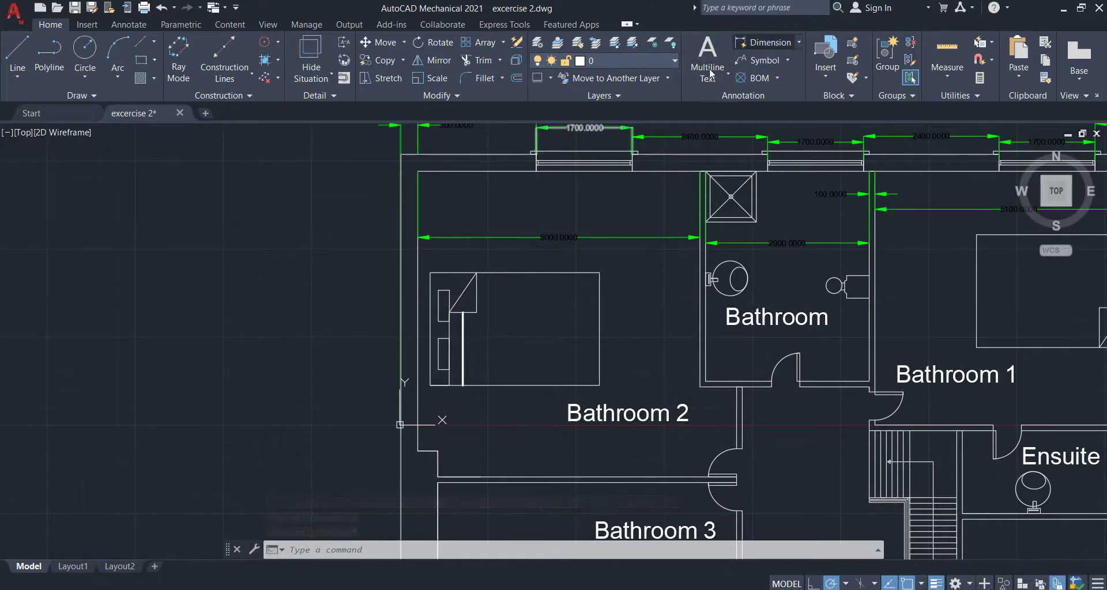
click(760, 42)
scroll(467, 242, up, 1)
scroll(456, 254, up, 1)
scroll(408, 222, up, 1)
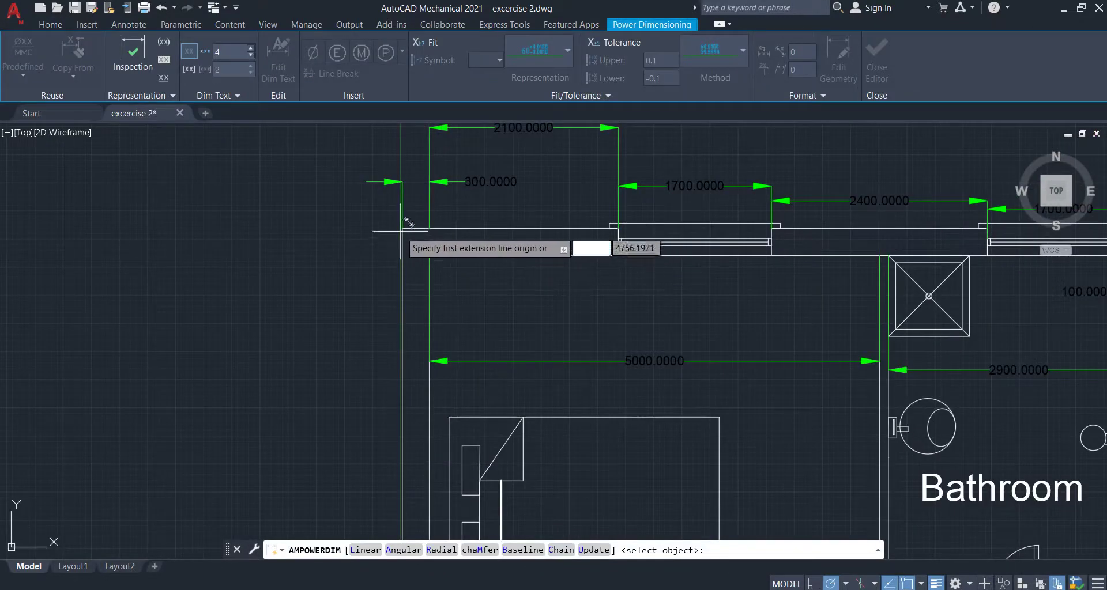
click(402, 229)
click(402, 254)
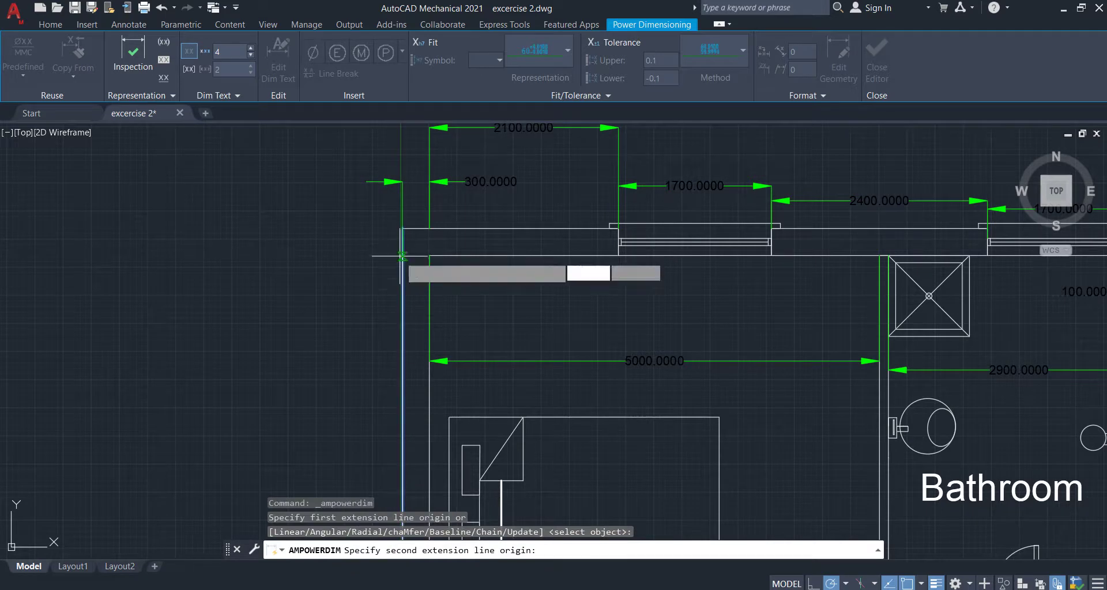
click(359, 252)
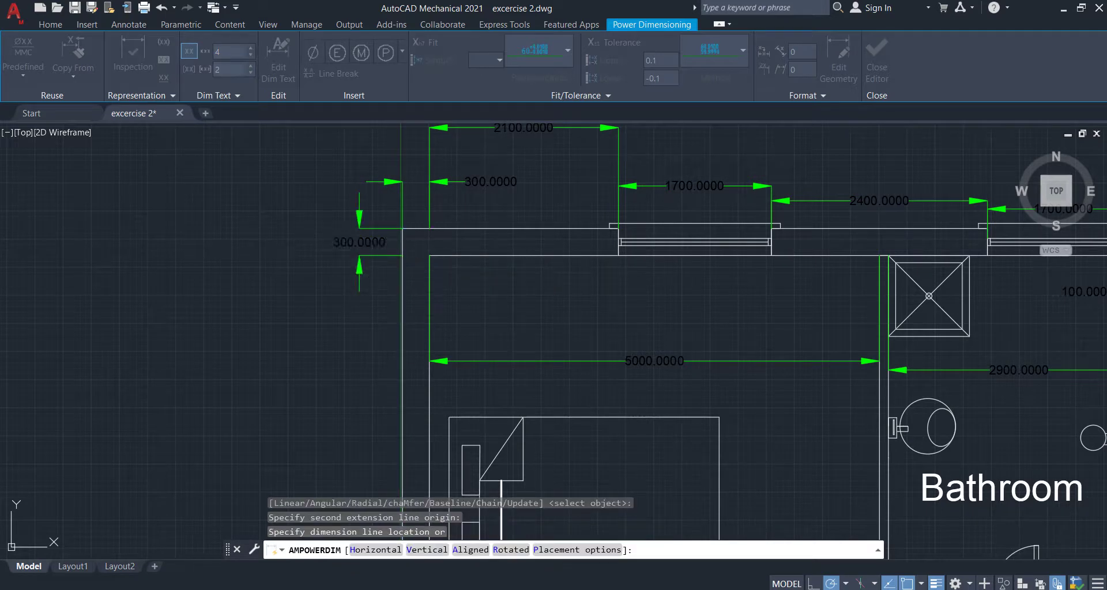
click(876, 51)
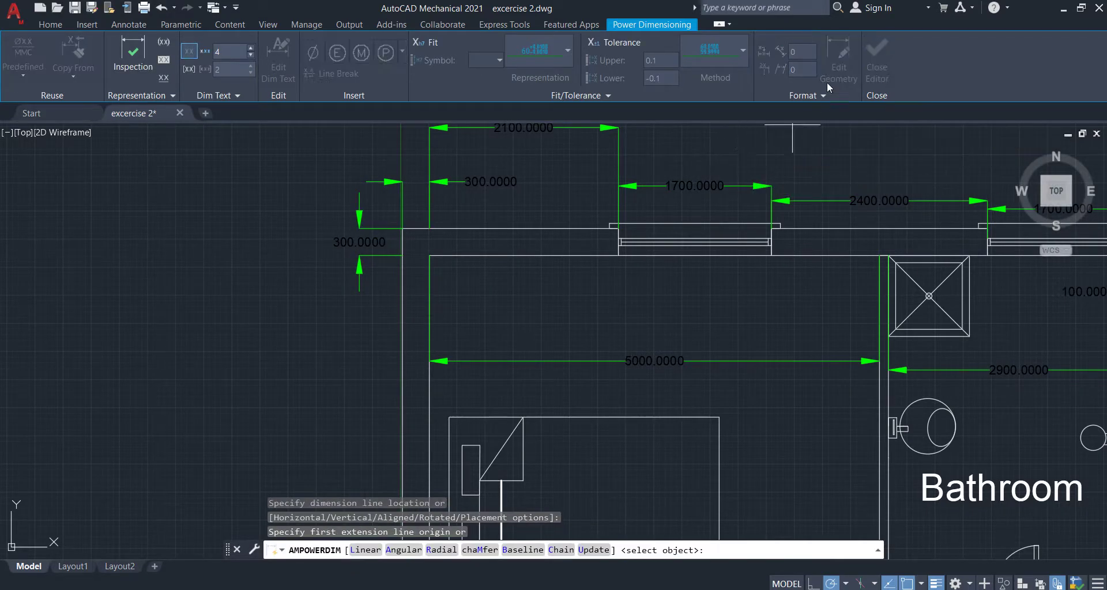
key(Escape)
key(Escape)
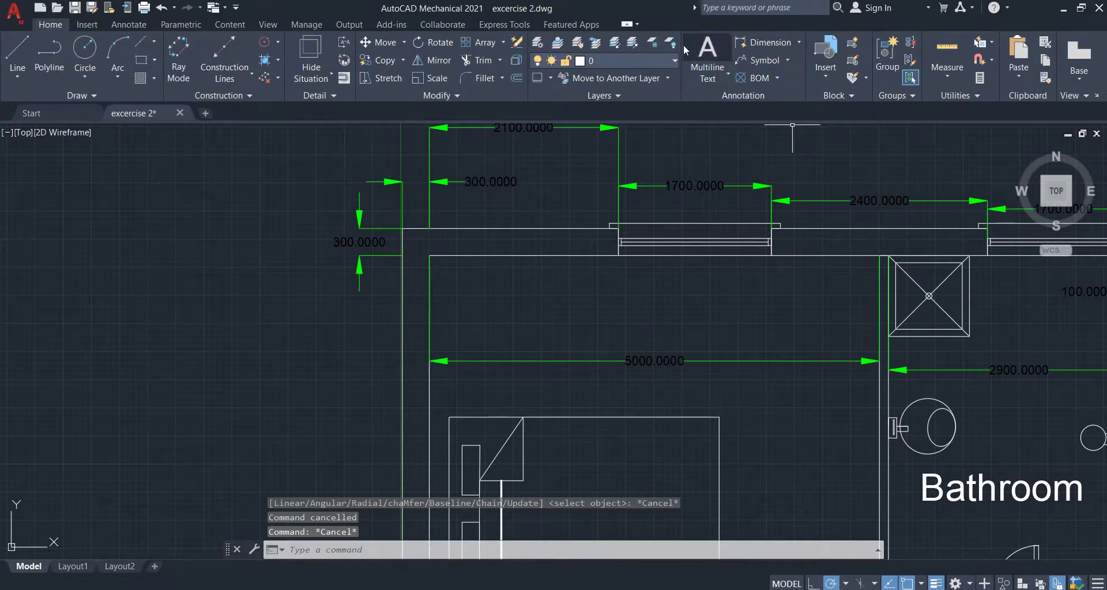
Step: Start a left-wall dimension from the inner wall corner, bringing the left outer wall into view
click(755, 43)
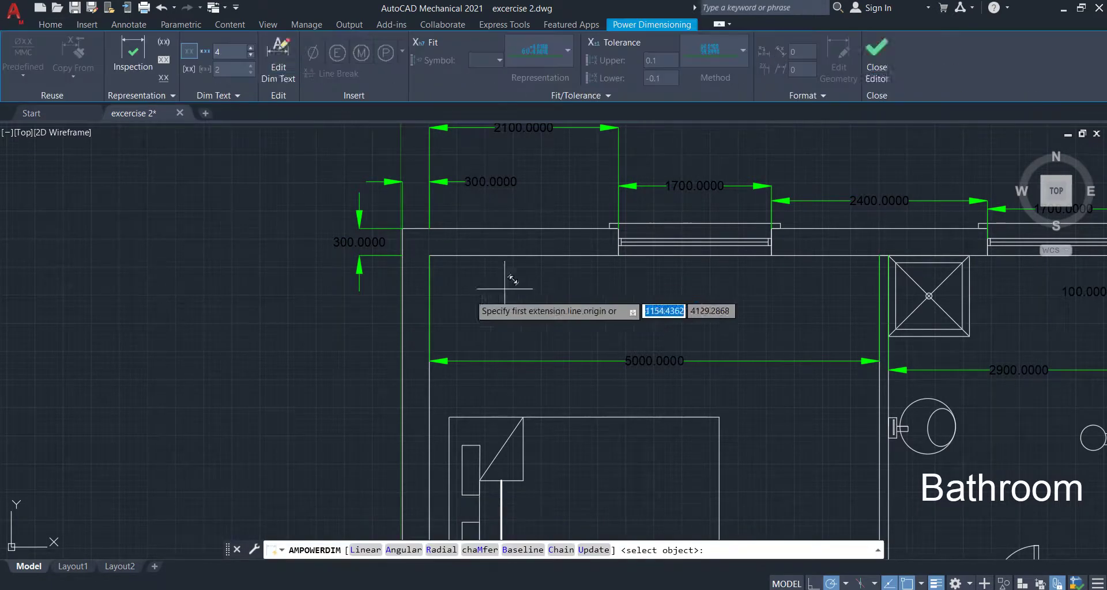
click(406, 252)
scroll(408, 248, down, 5)
mouse_move(408, 248)
middle_down()
mouse_move(366, 211)
mouse_move(356, 182)
middle_up()
scroll(359, 314, up, 4)
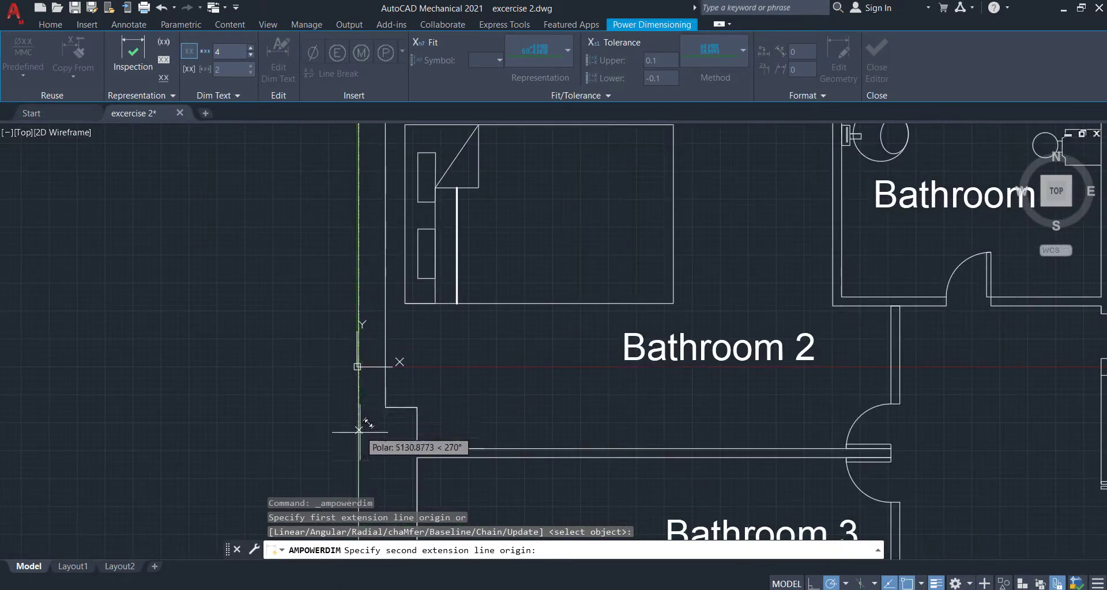
scroll(357, 426, up, 6)
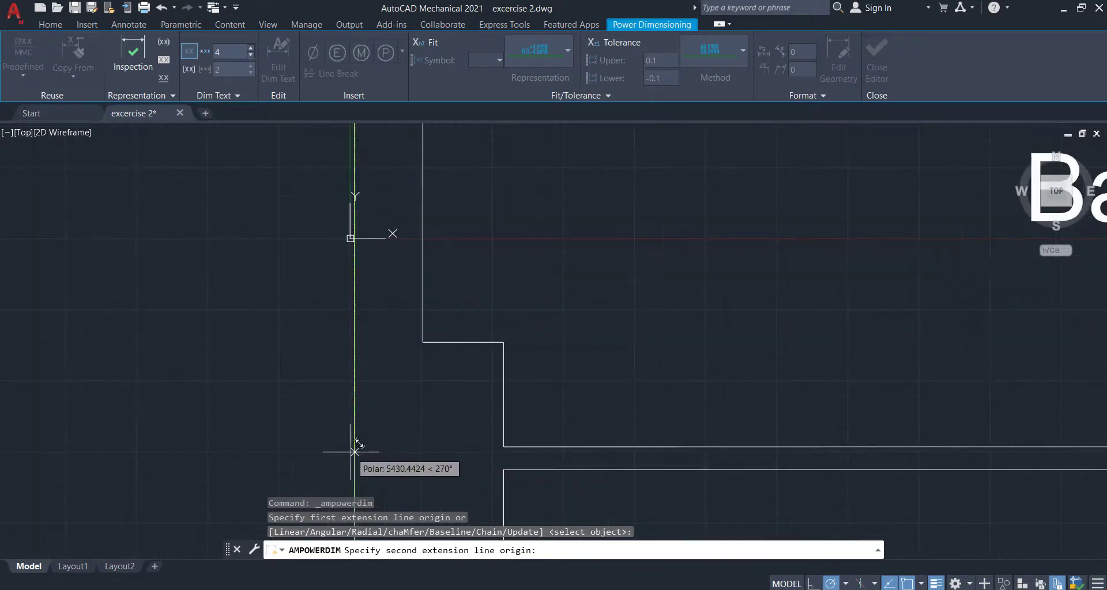
Step: Draw two horizontal lines from the partition wall's end corners left to the outer wall
key(Escape)
key(Escape)
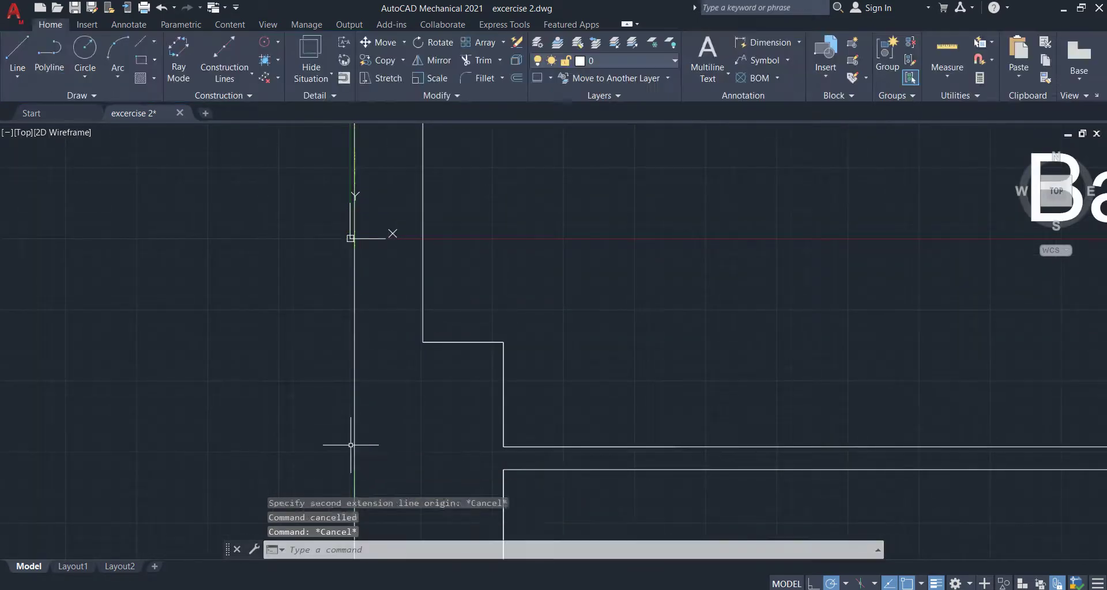
click(17, 52)
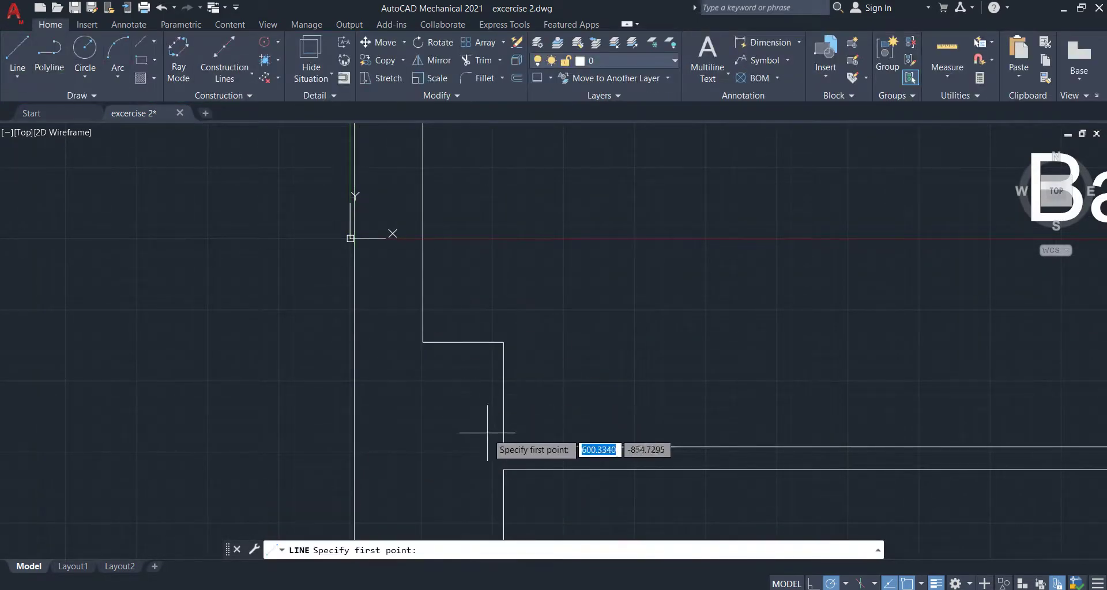
click(504, 446)
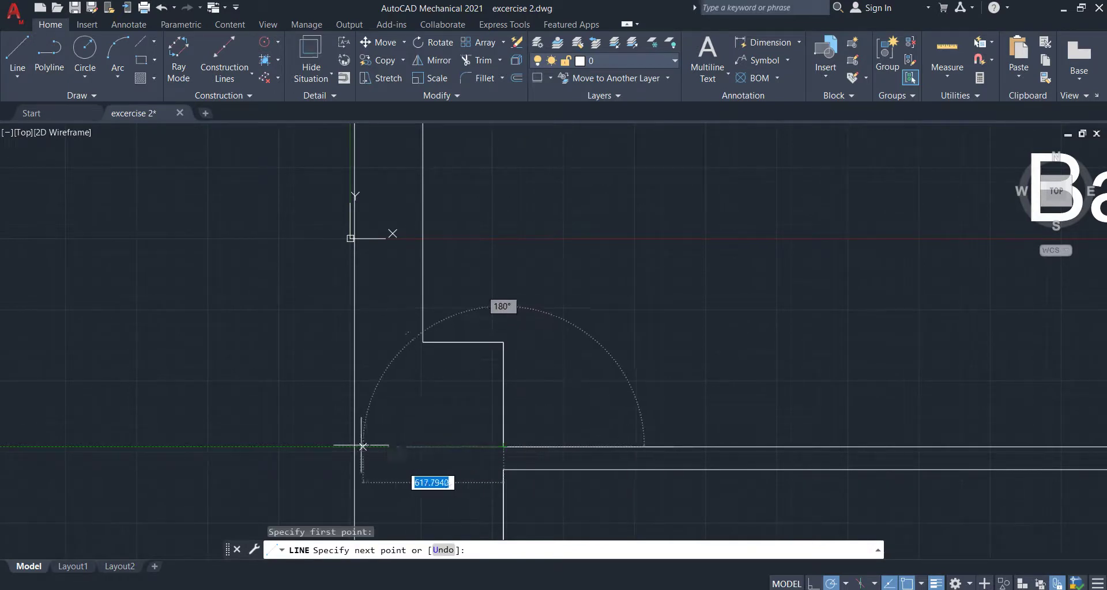
key(Escape)
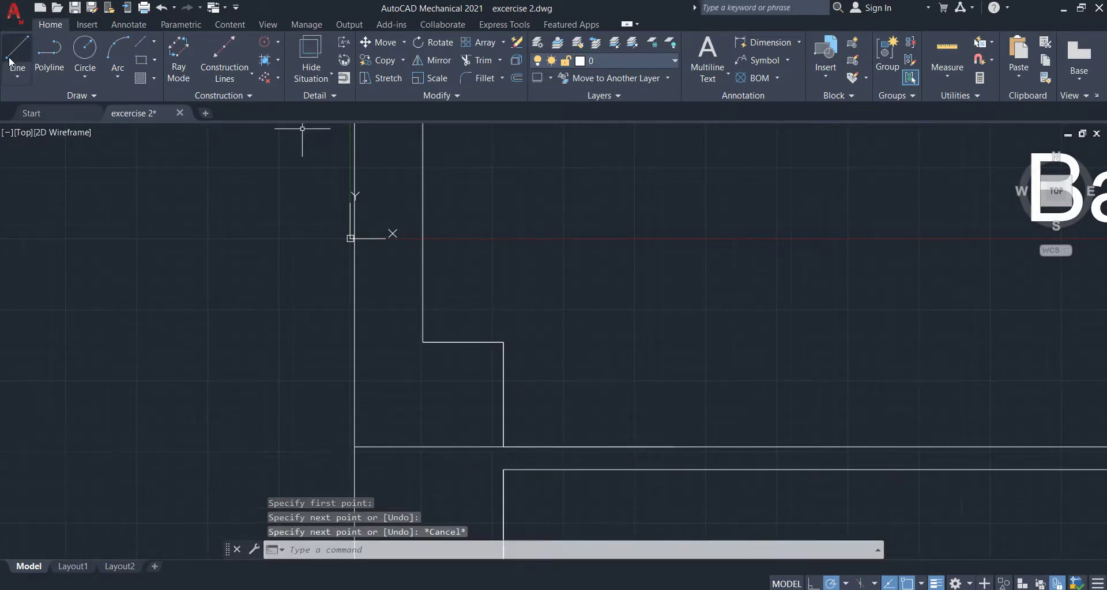
click(10, 60)
click(503, 469)
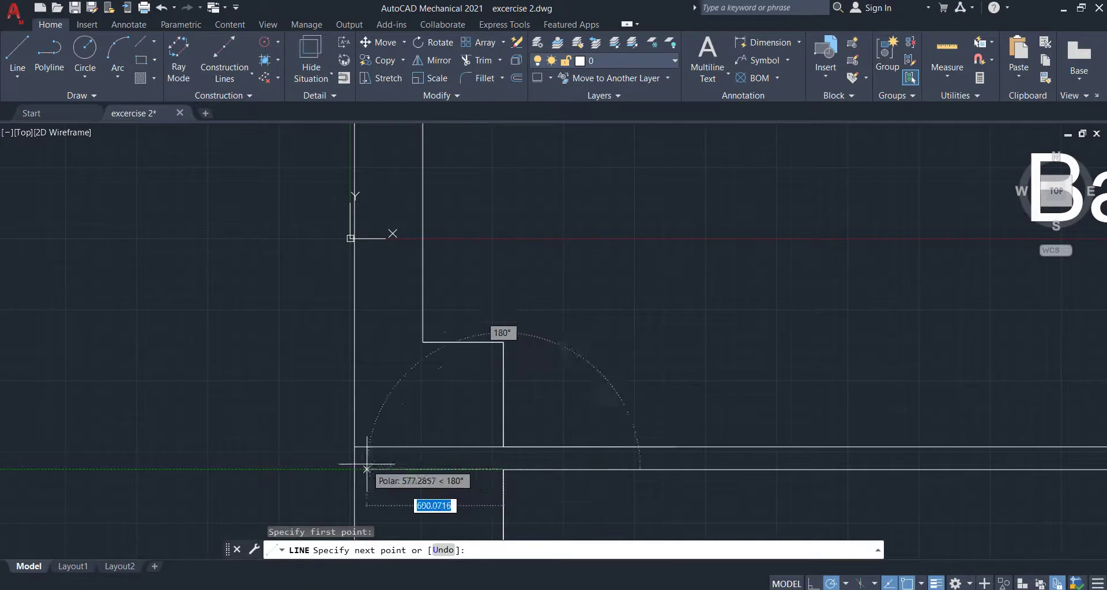
key(Escape)
scroll(569, 458, down, 2)
Step: Dimension the left outer wall beside Bathroom 2 vertically, accepting 5420.0000
scroll(569, 458, down, 2)
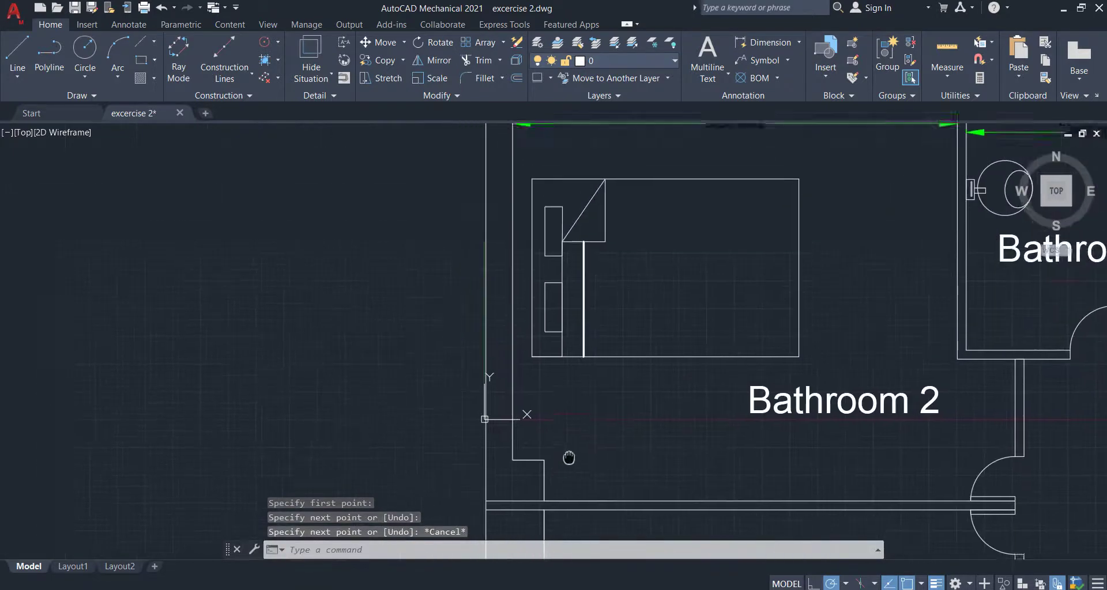
scroll(568, 457, down, 2)
middle_drag(569, 457, 509, 479)
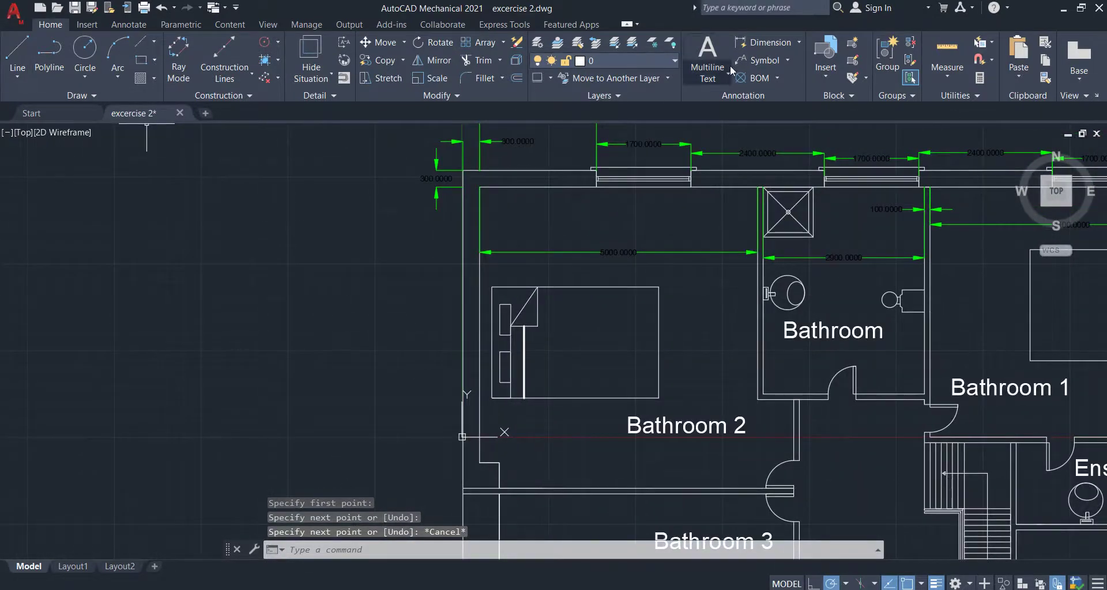
click(752, 48)
click(462, 172)
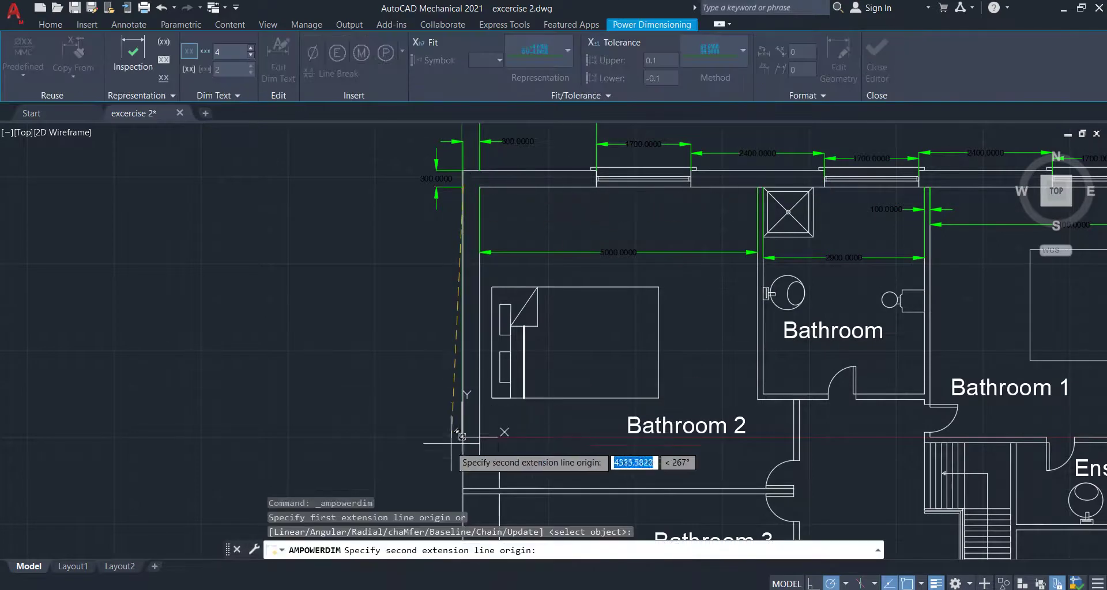
click(462, 437)
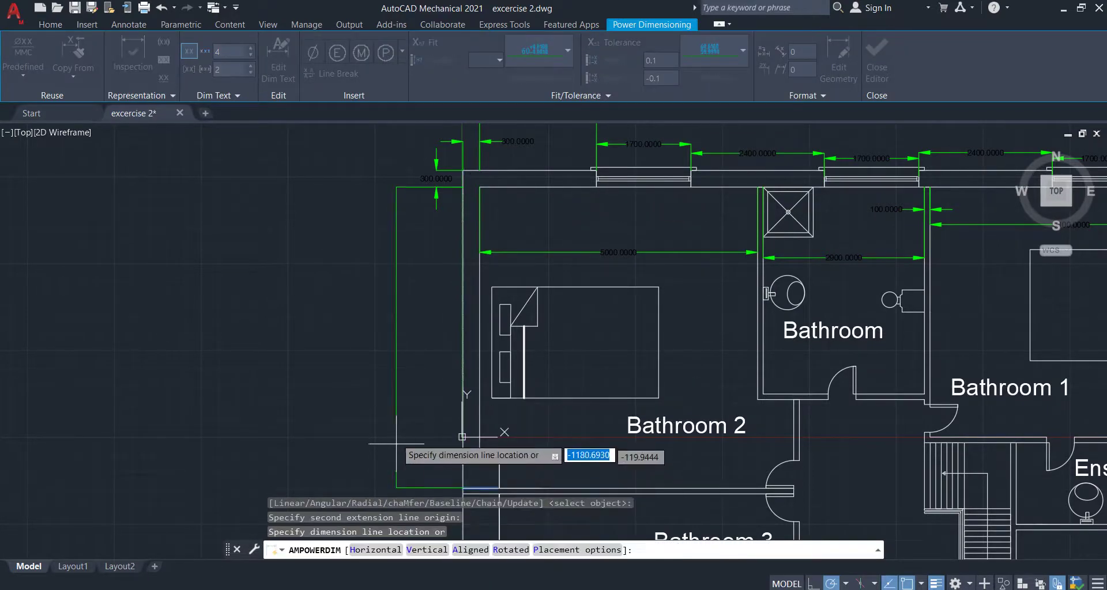
click(411, 402)
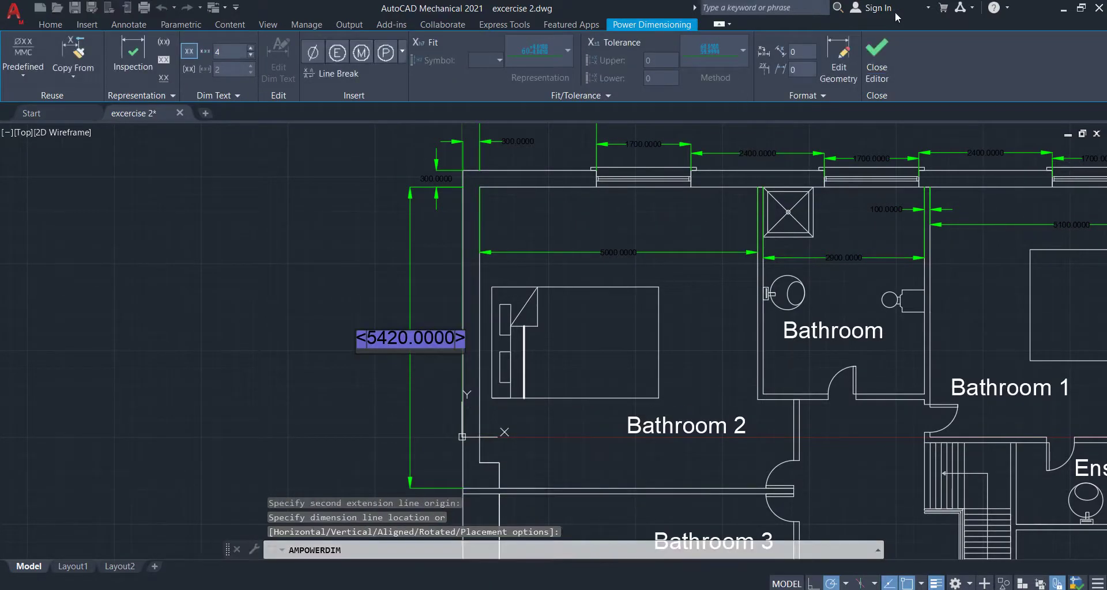
click(878, 55)
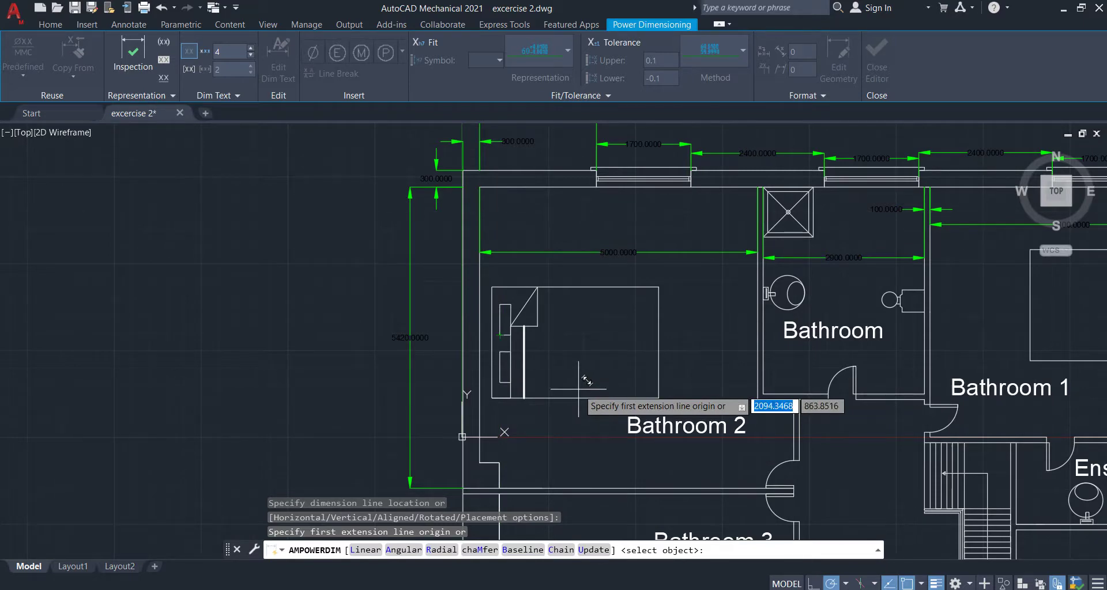
scroll(408, 346, up, 3)
scroll(413, 347, up, 3)
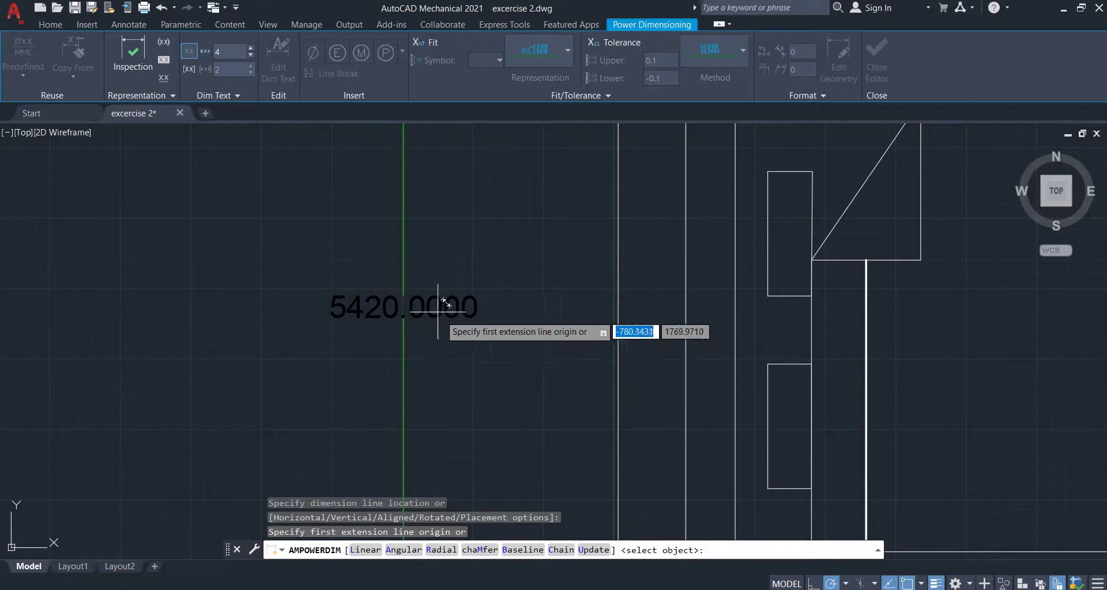
Step: Dimension the lower-left wall thickness as a vertical 300.0000, placed left of the wall
scroll(458, 334, down, 2)
scroll(469, 333, down, 4)
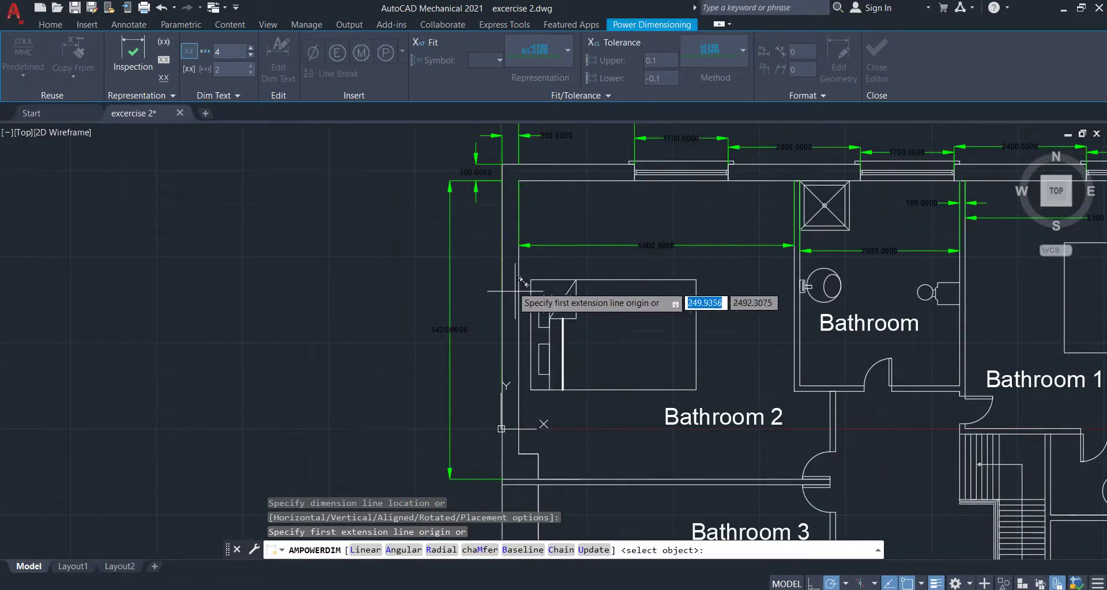
scroll(453, 204, up, 2)
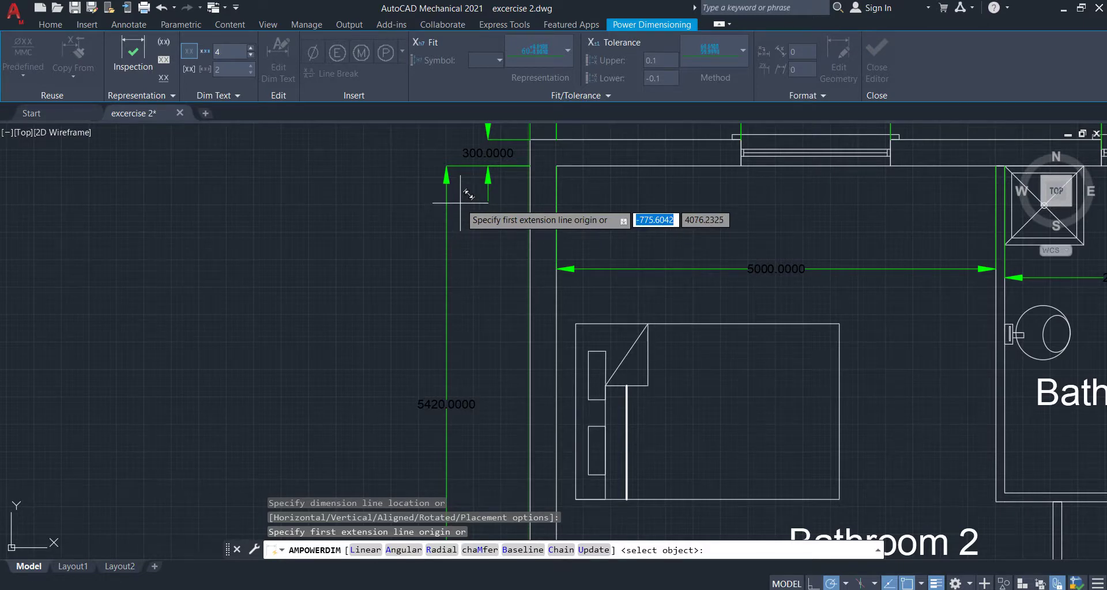
scroll(599, 317, down, 1)
scroll(646, 288, down, 1)
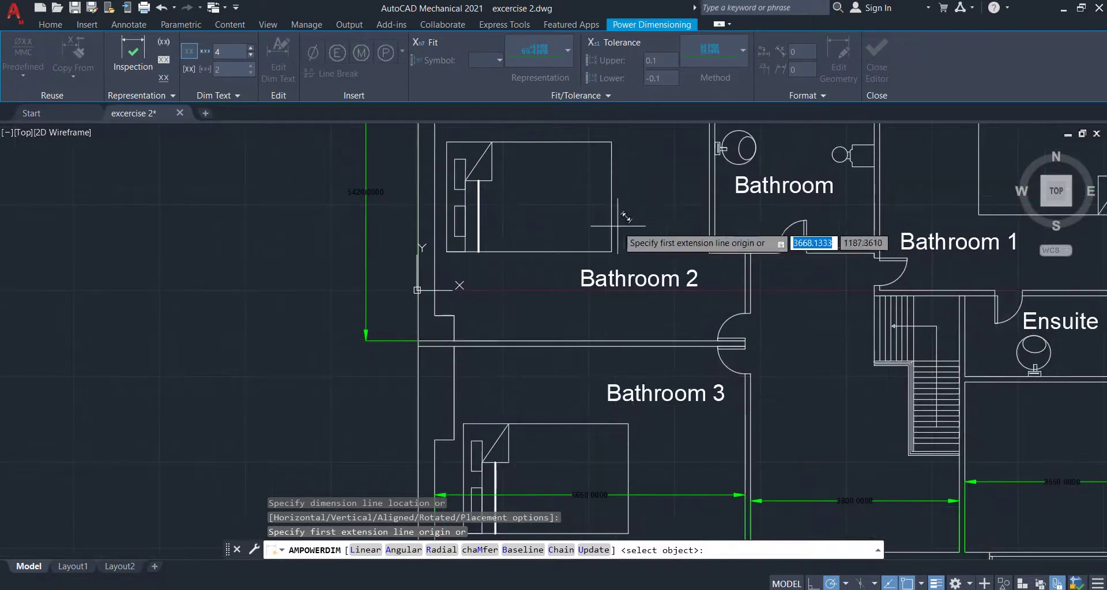
middle_drag(600, 363, 595, 198)
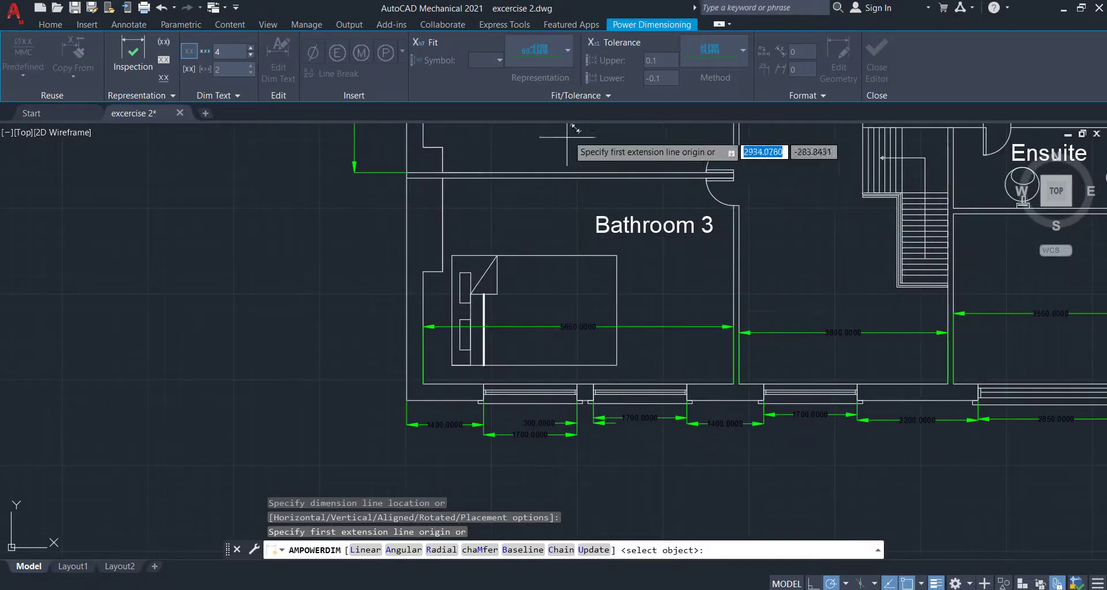
key(Escape)
key(Escape)
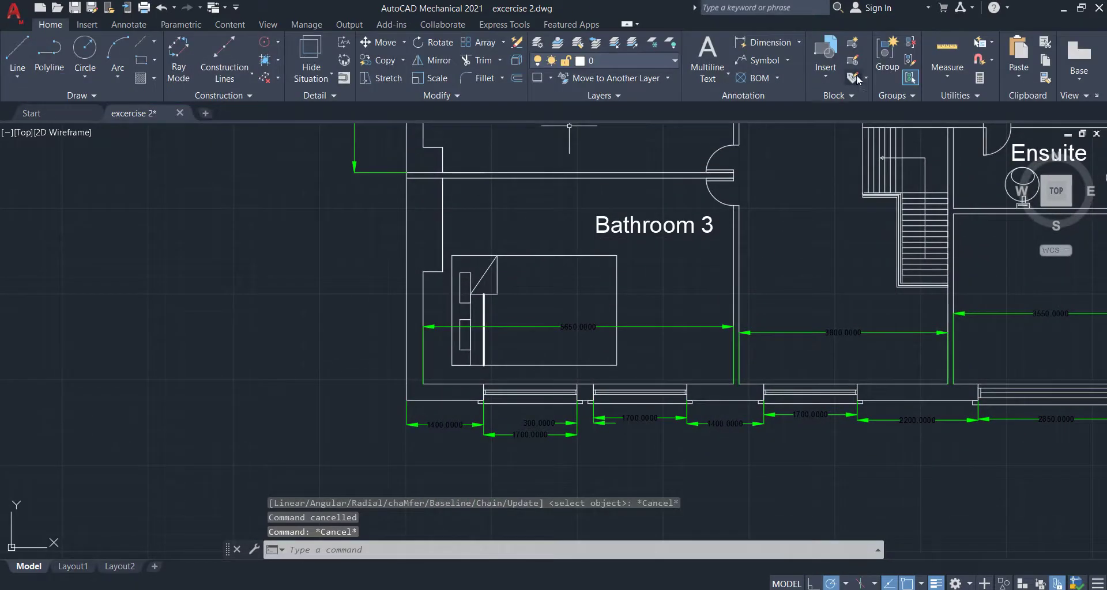
click(763, 42)
scroll(428, 405, up, 4)
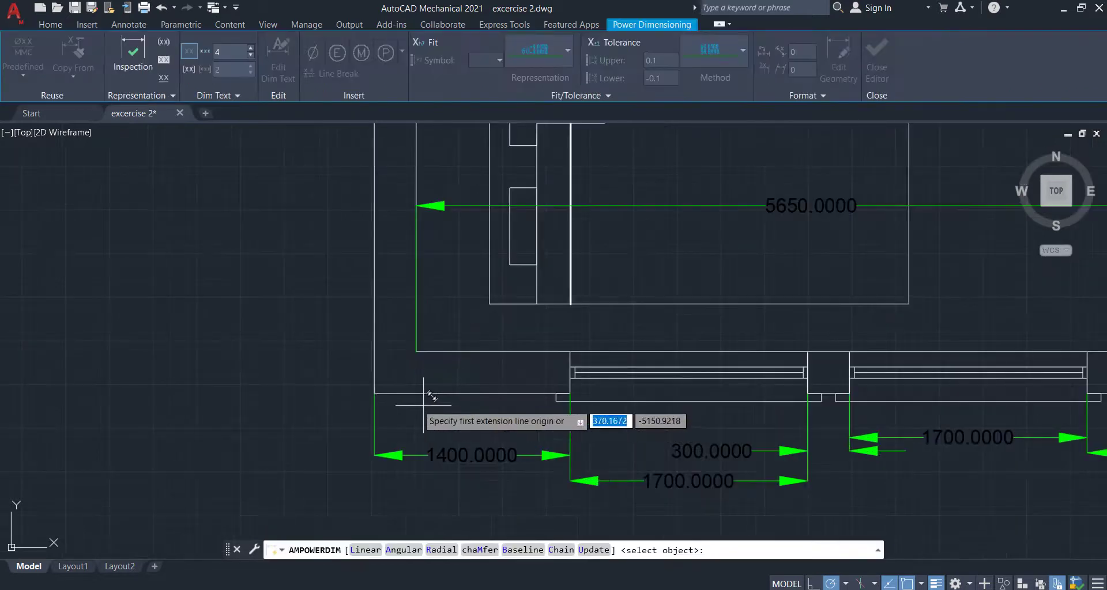
click(374, 393)
click(375, 352)
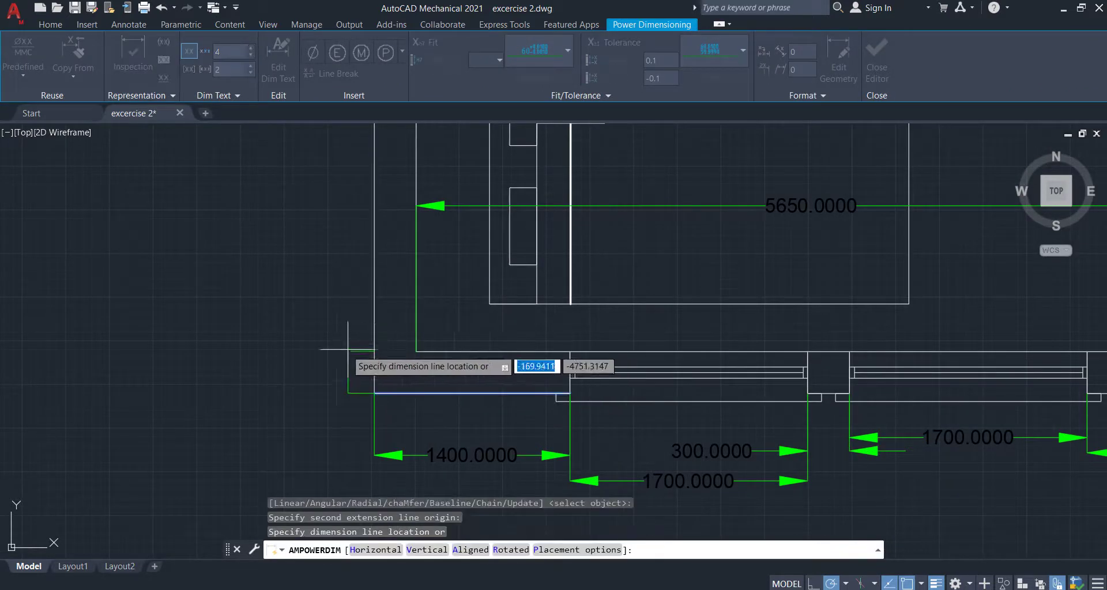
click(339, 374)
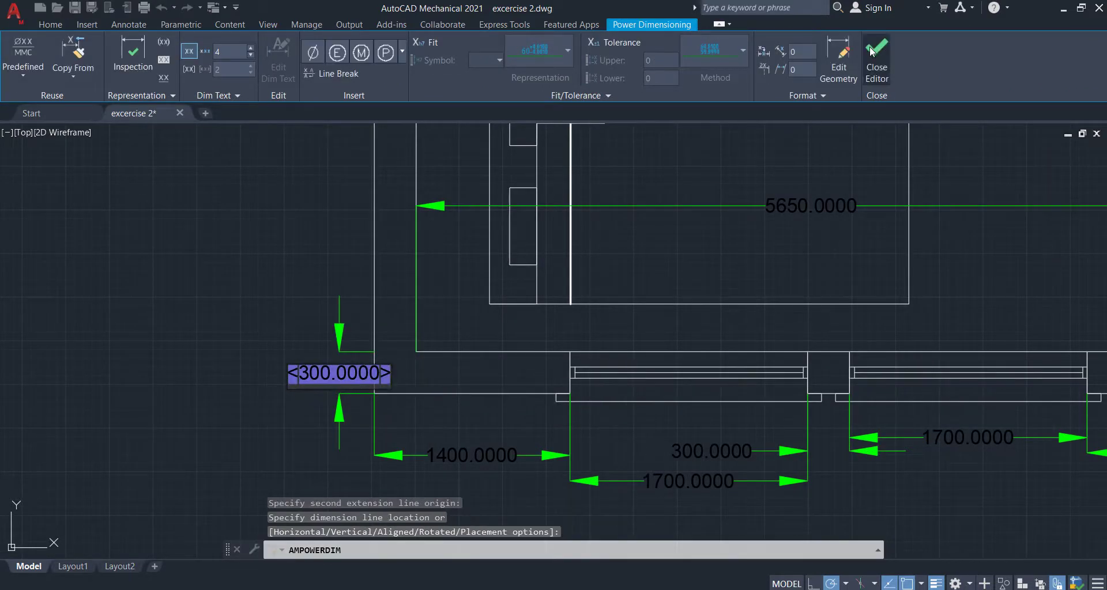
click(873, 56)
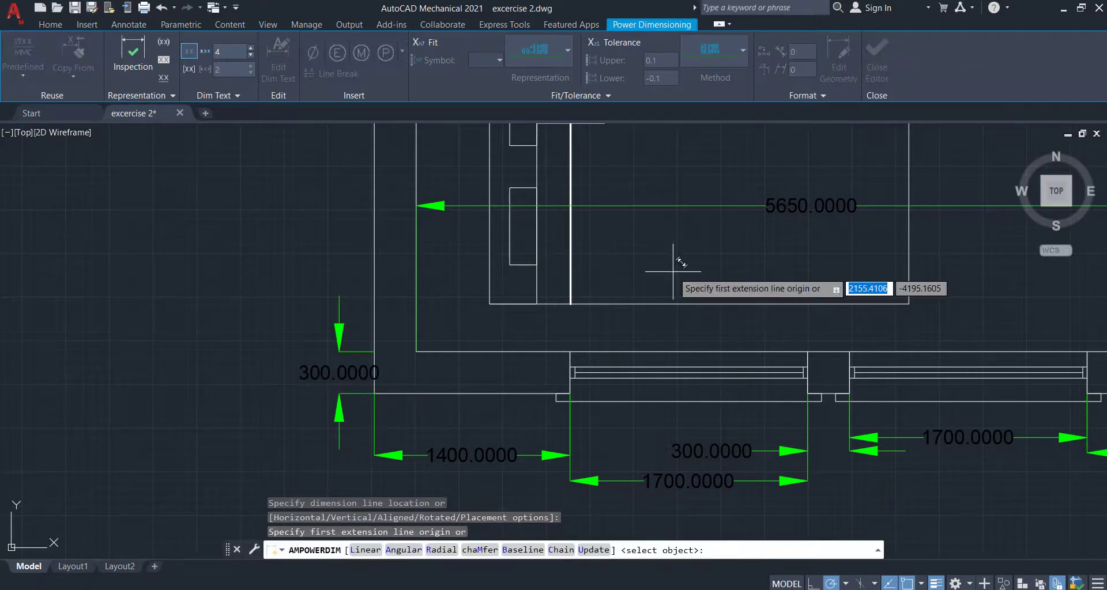
Step: Try the long left-wall dimension twice, discarding the faulty zero-length results
scroll(672, 271, down, 2)
scroll(673, 271, down, 1)
scroll(715, 398, down, 1)
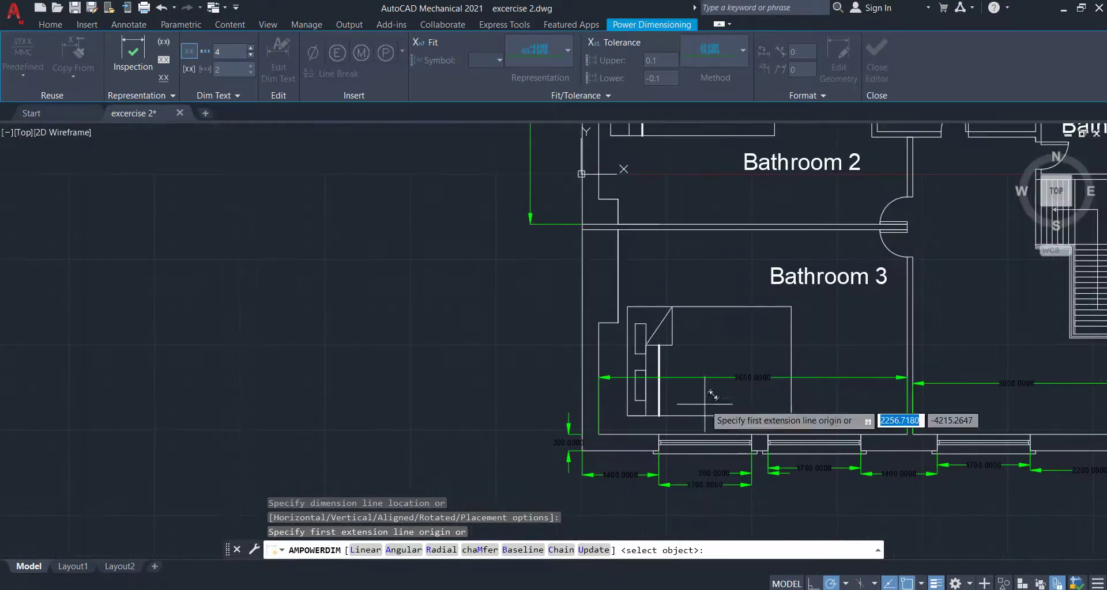
key(Escape)
key(Escape)
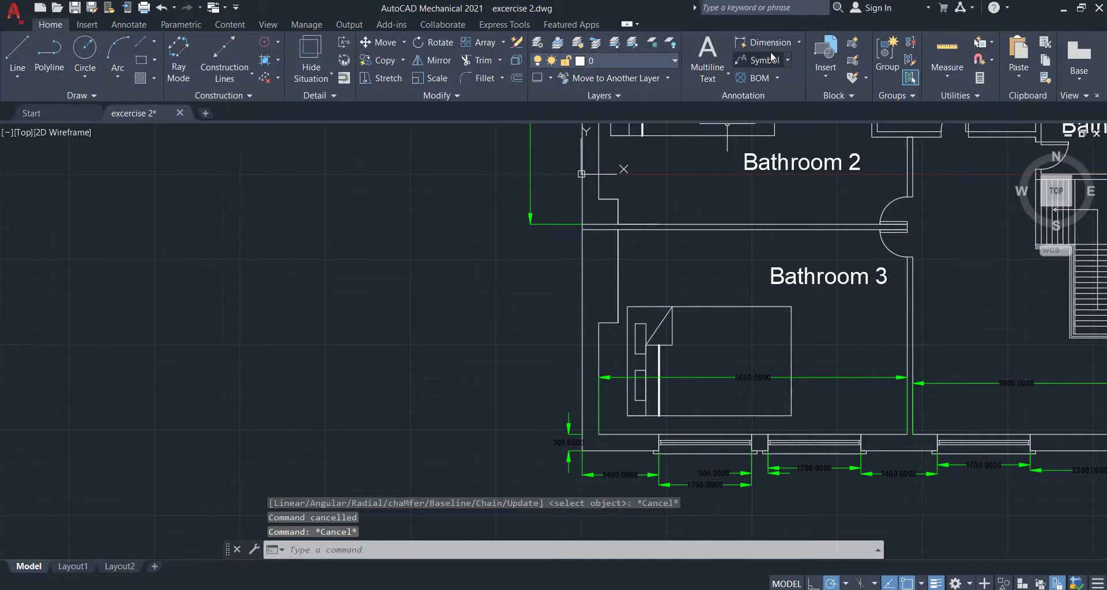
key(Return)
scroll(605, 371, up, 2)
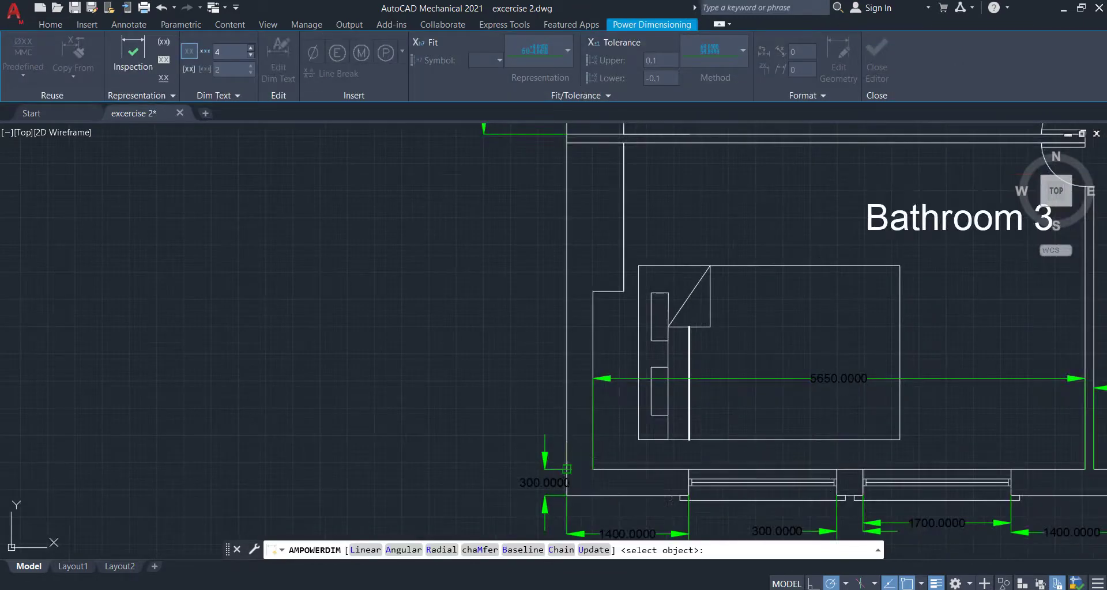
click(567, 468)
click(567, 143)
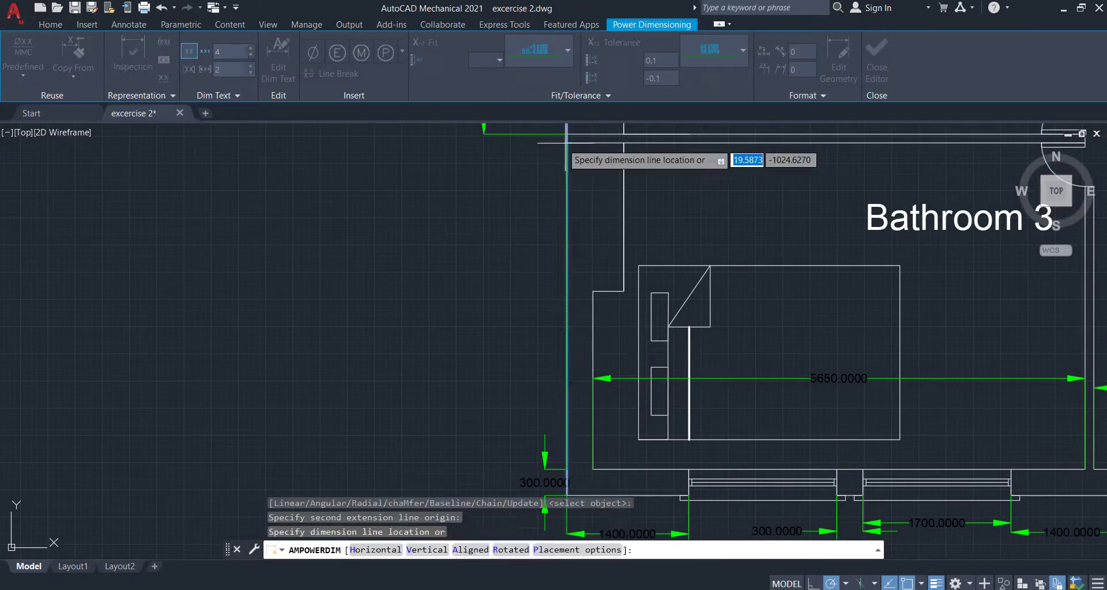
click(469, 151)
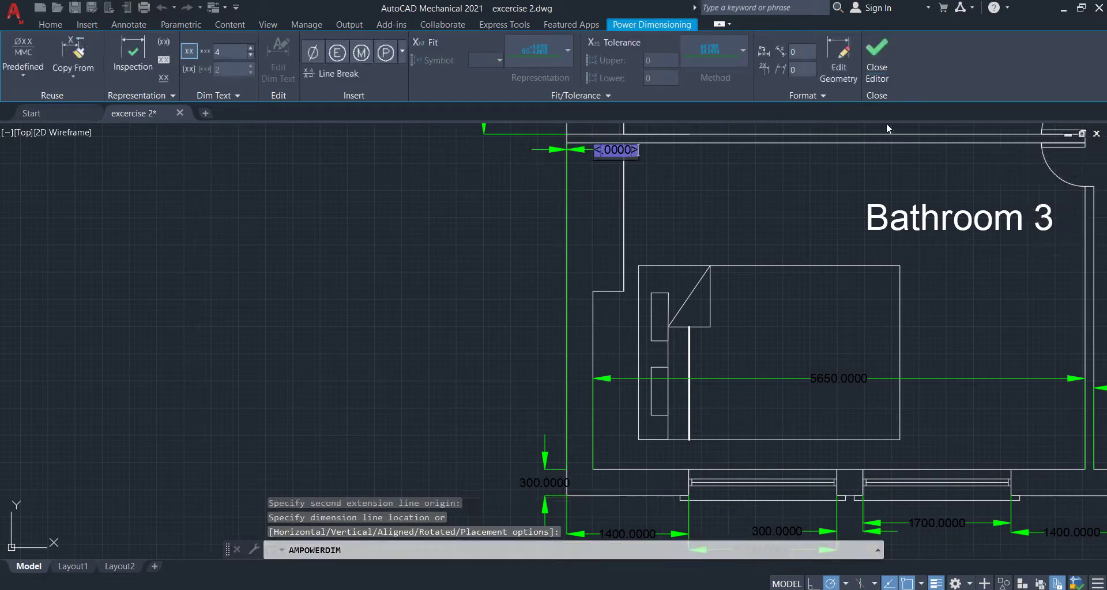
key(Escape)
key(Escape)
key(Escape)
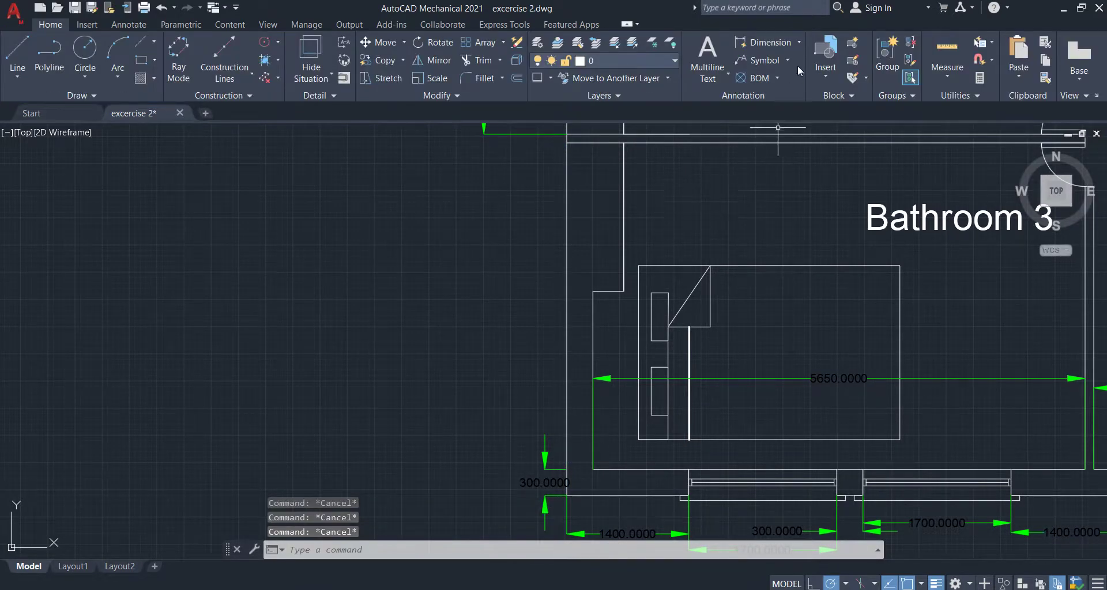
click(761, 46)
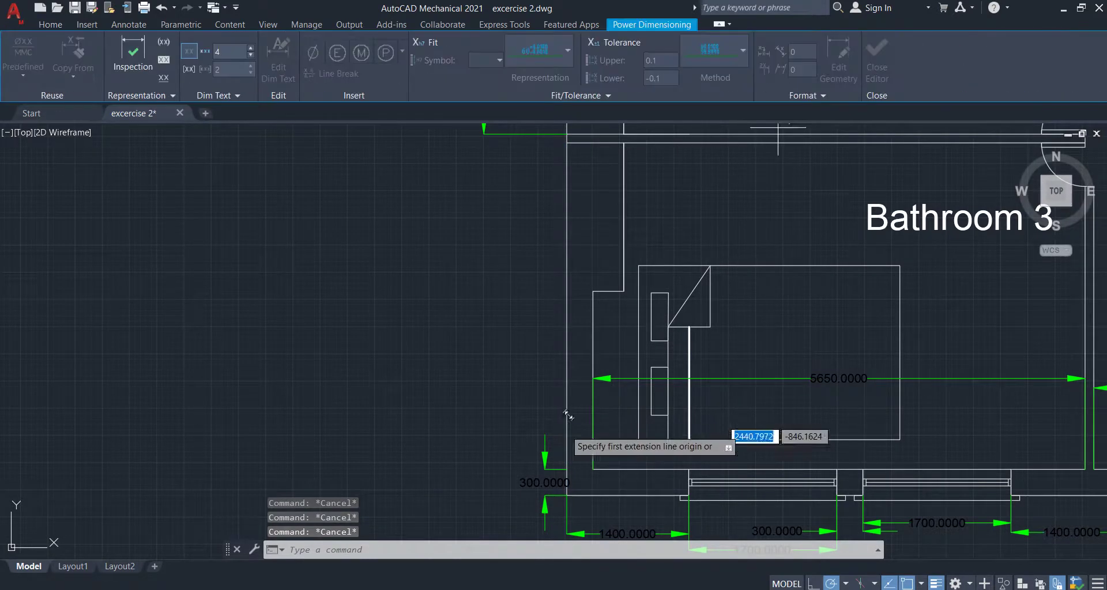
click(567, 468)
click(568, 139)
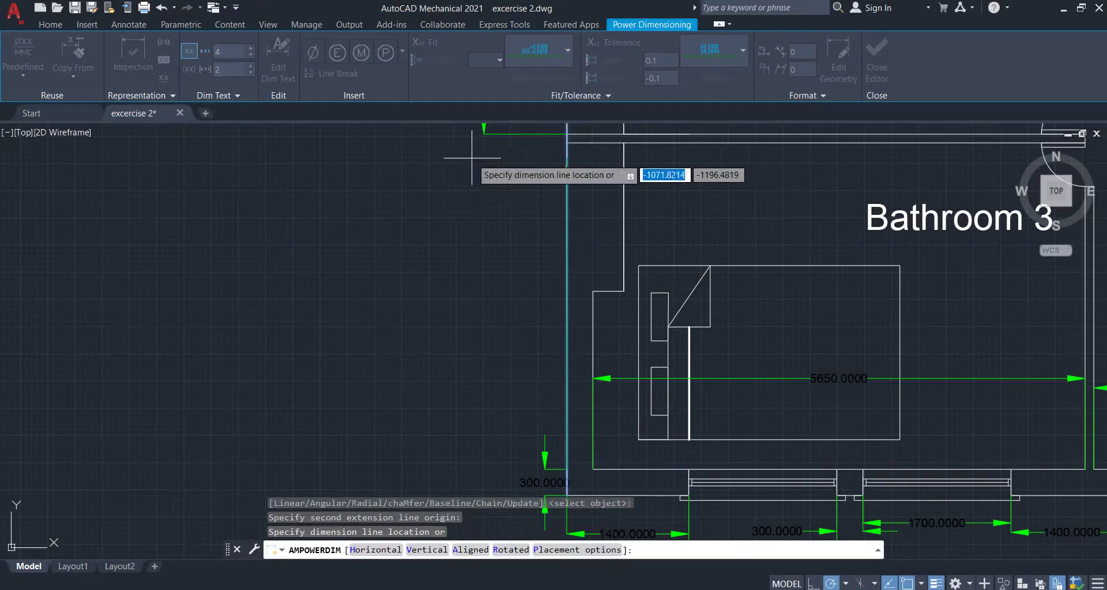
key(Escape)
key(Escape)
scroll(614, 151, up, 4)
key(Escape)
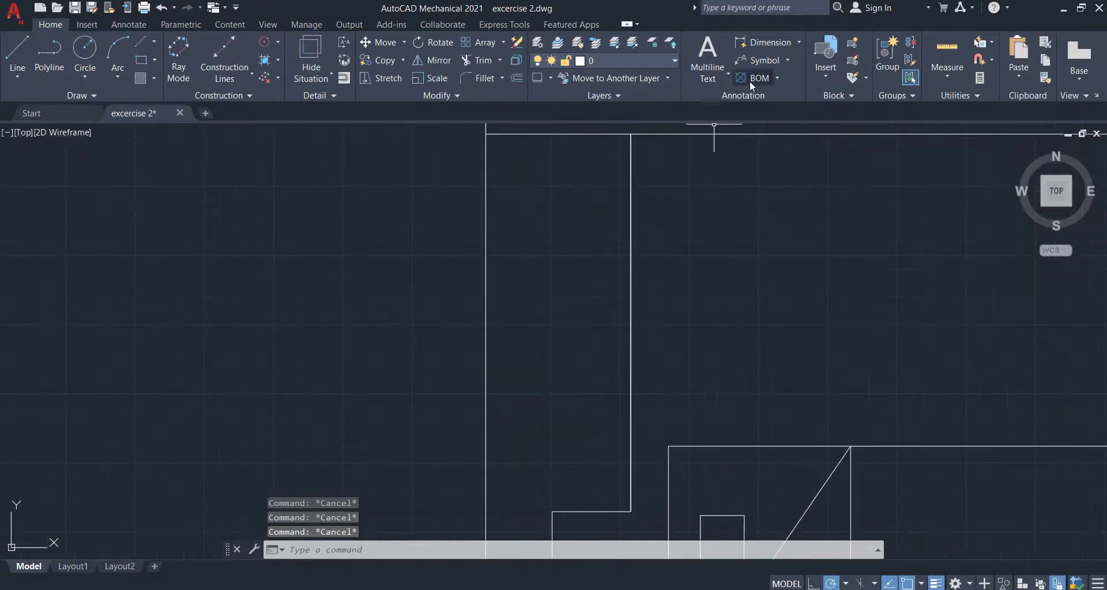
Step: Dimension Bathroom 3's left wall from the top-left to lower corner as 3750.0000
click(763, 43)
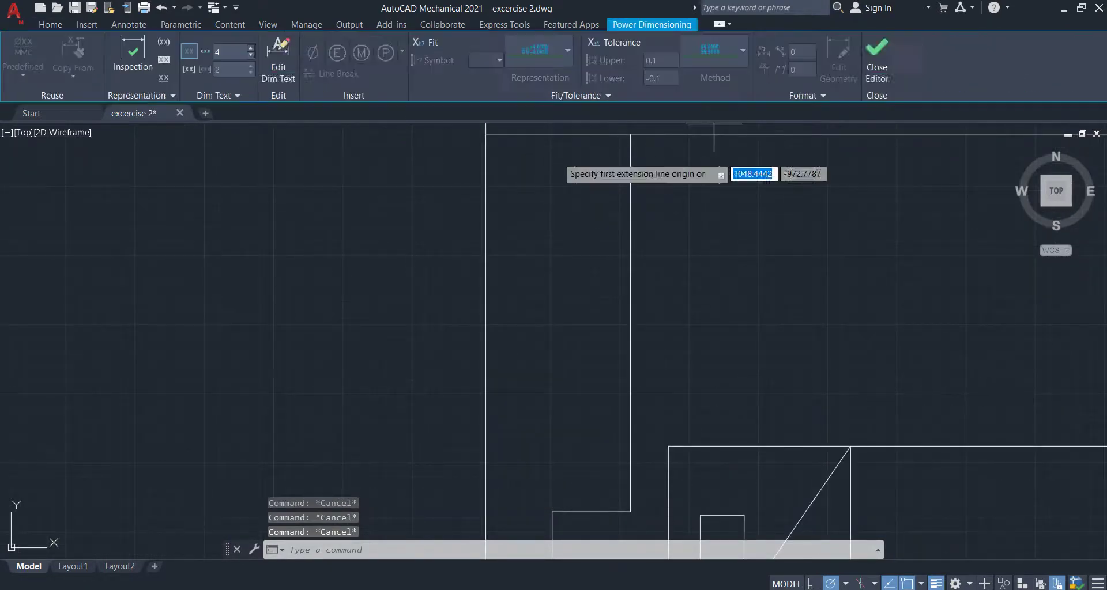
click(485, 134)
scroll(482, 375, down, 1)
scroll(563, 346, down, 1)
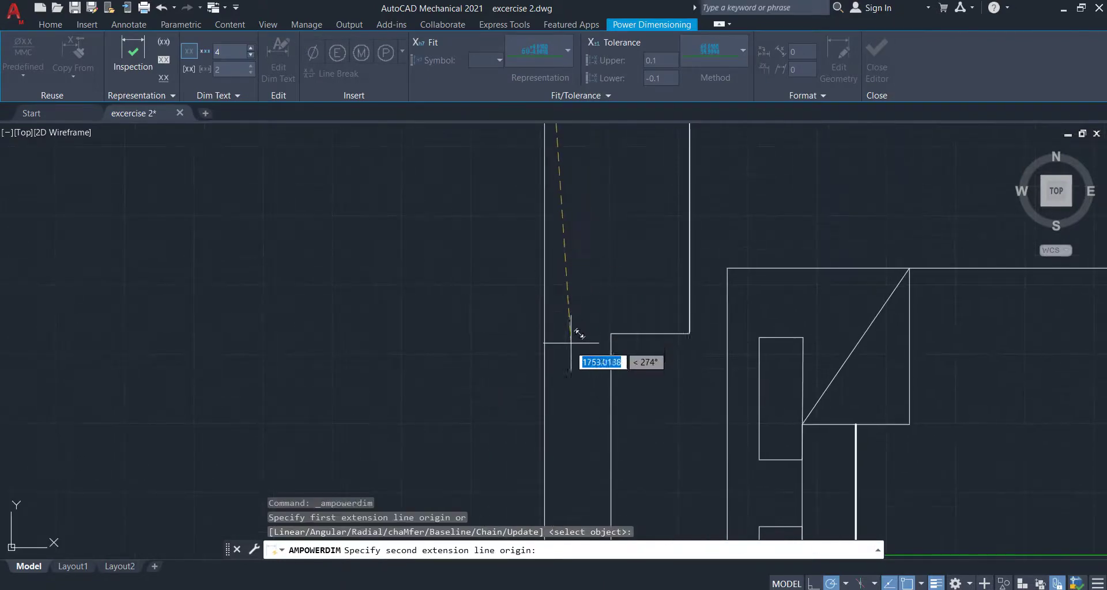
scroll(556, 362, down, 2)
middle_drag(556, 362, 545, 216)
click(545, 375)
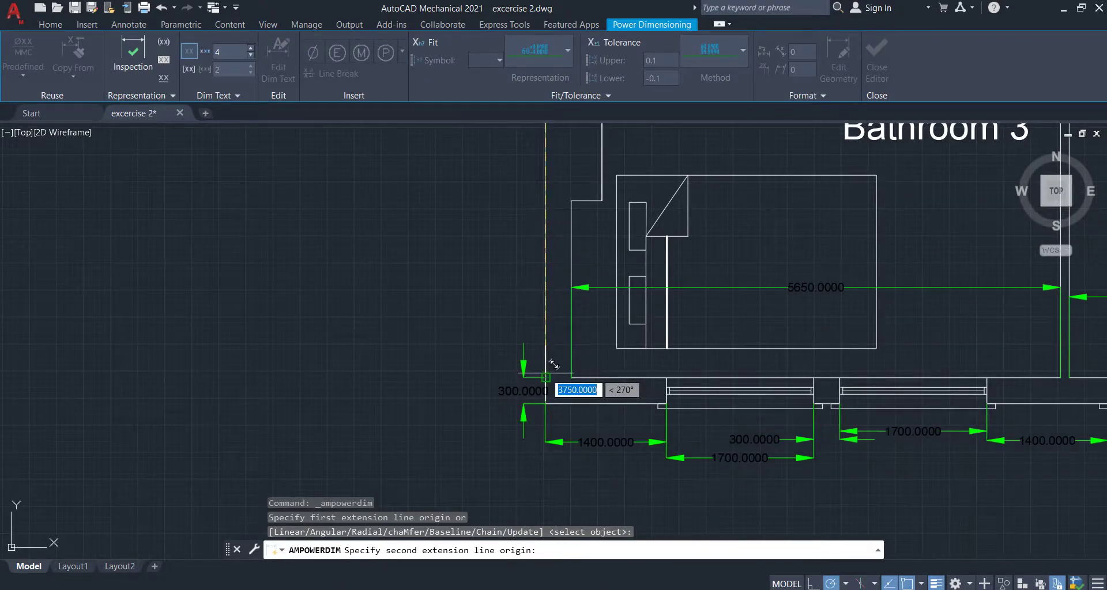
click(477, 219)
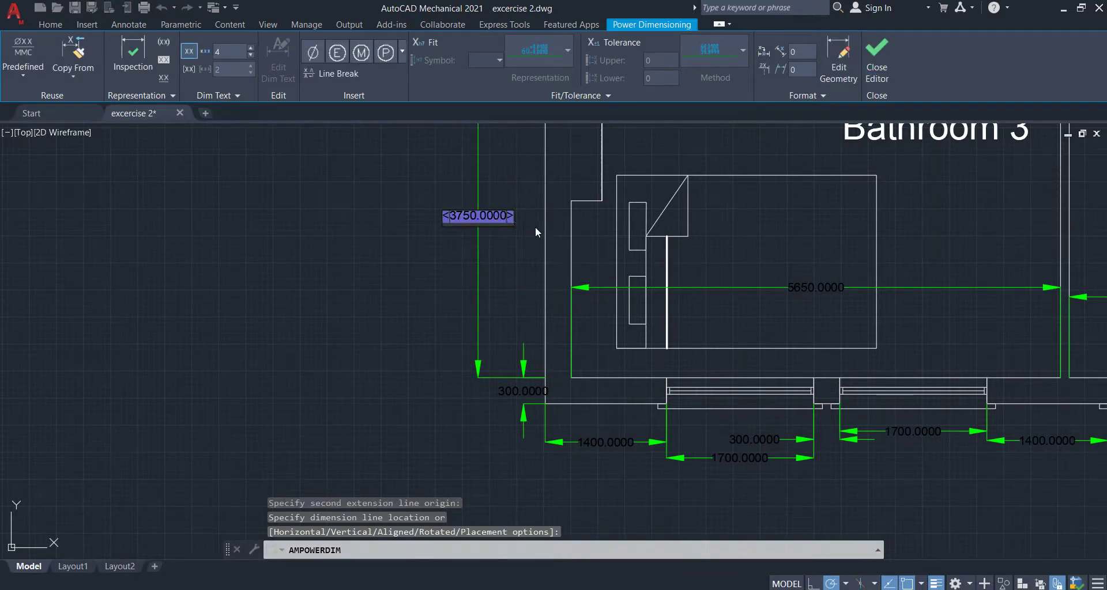
click(873, 65)
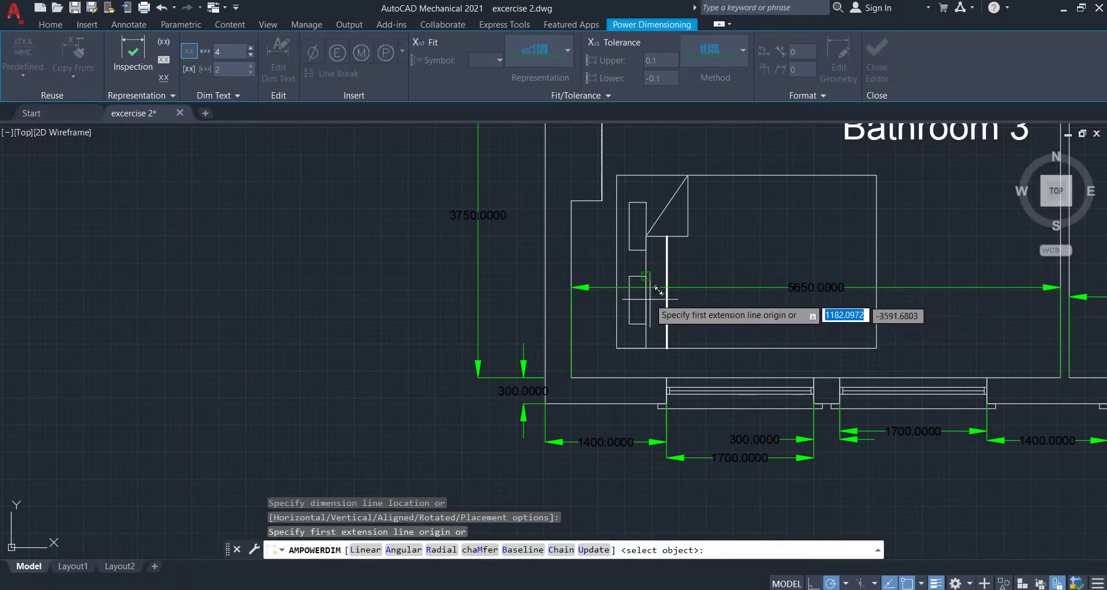
scroll(657, 290, down, 3)
scroll(507, 368, up, 2)
scroll(508, 344, up, 2)
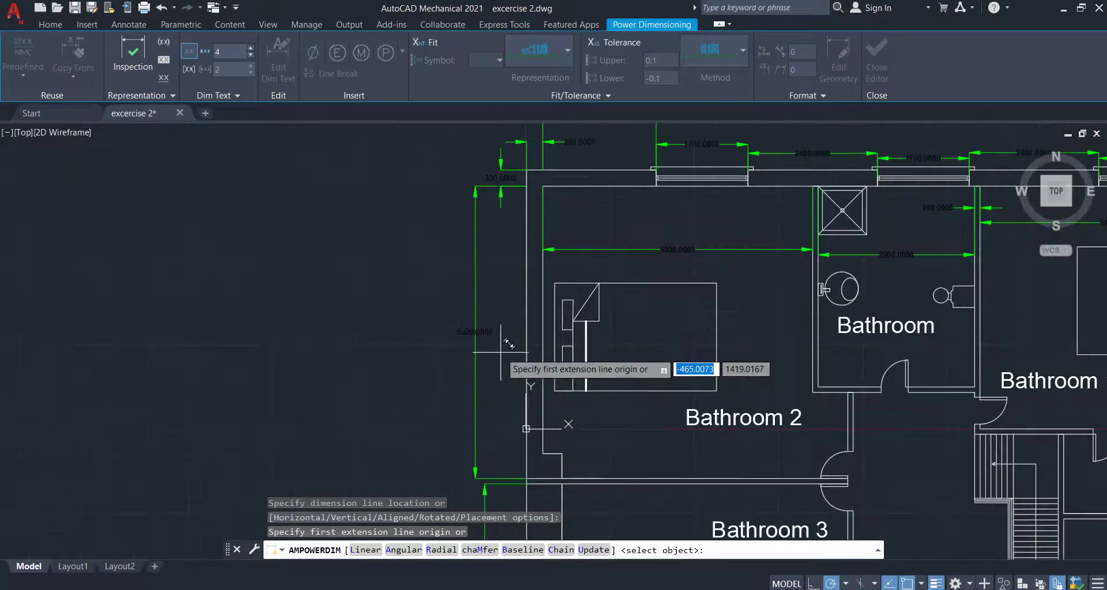
scroll(500, 346, up, 1)
scroll(506, 305, up, 1)
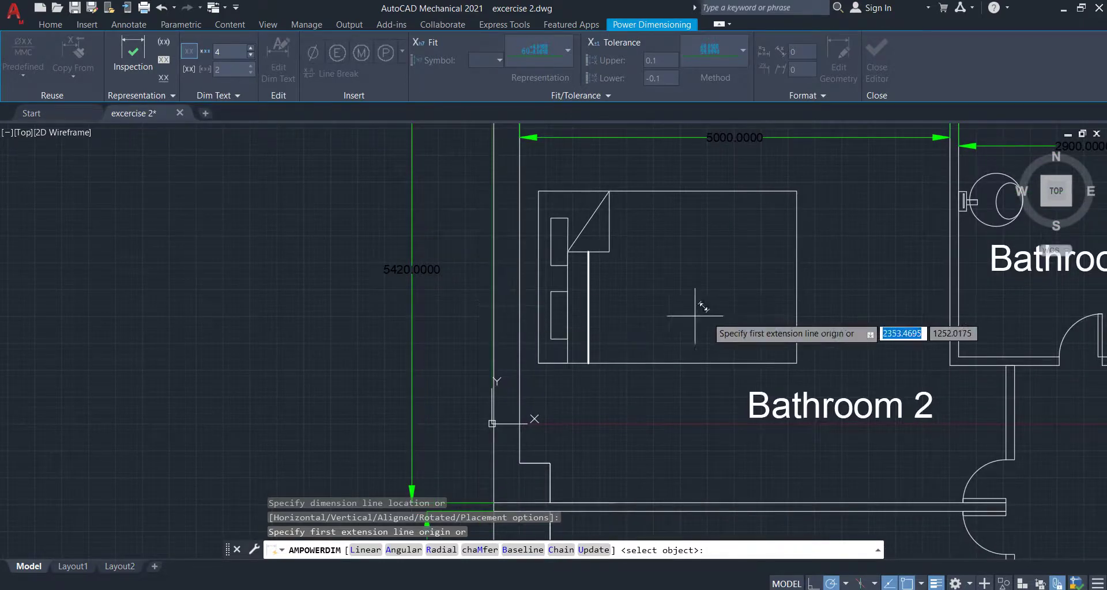
scroll(703, 312, down, 4)
scroll(346, 334, up, 1)
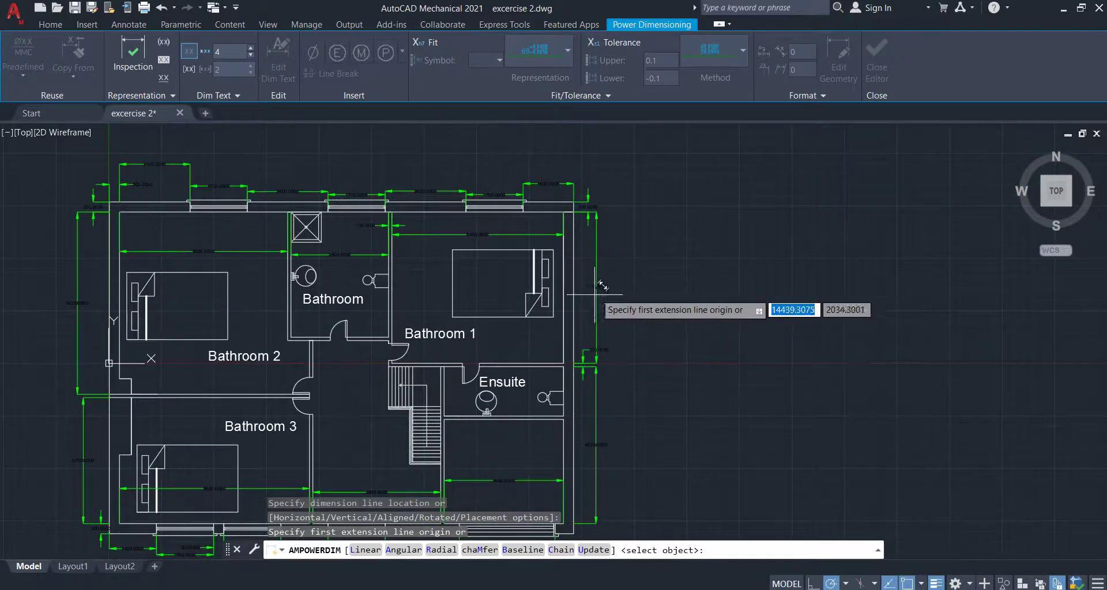
scroll(605, 281, up, 5)
scroll(605, 277, down, 3)
middle_drag(606, 283, 770, 238)
scroll(772, 237, down, 2)
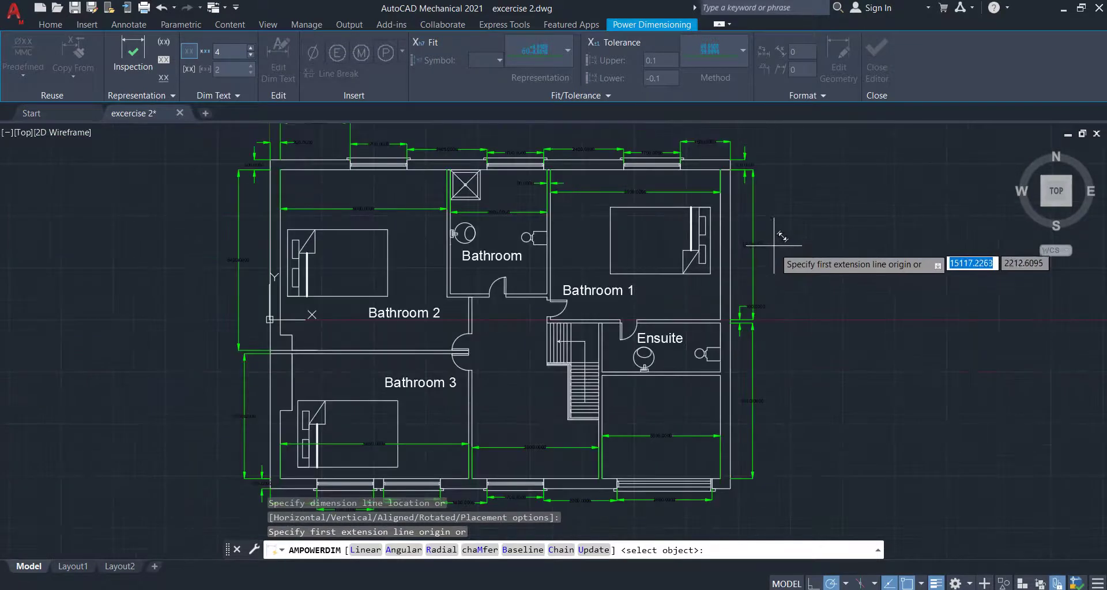
scroll(771, 236, down, 1)
scroll(773, 242, down, 1)
scroll(775, 314, up, 1)
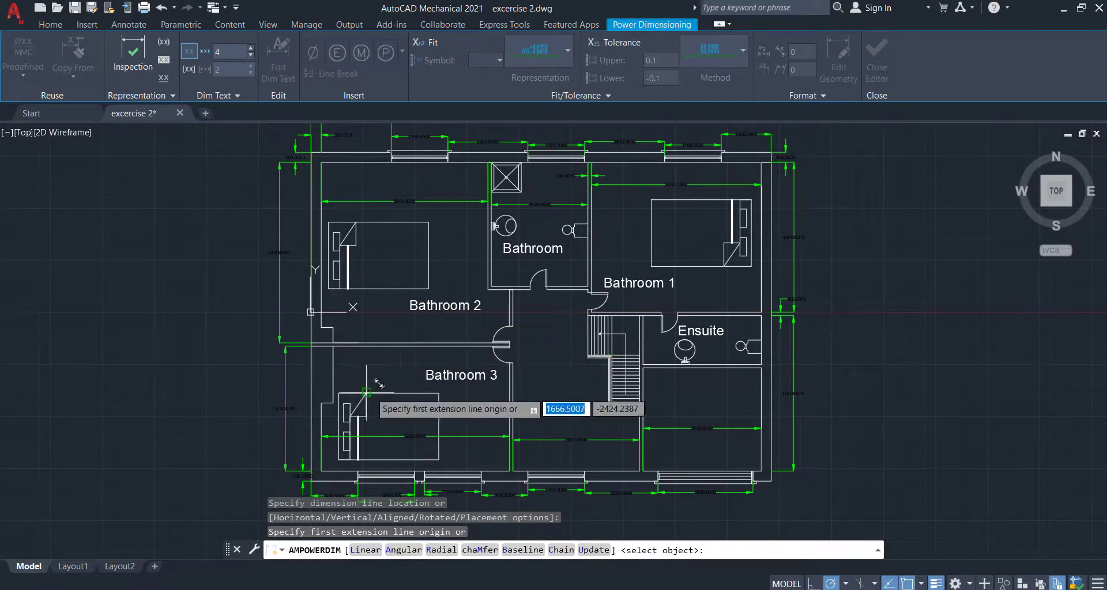
scroll(347, 362, up, 2)
scroll(548, 277, down, 2)
scroll(522, 279, down, 1)
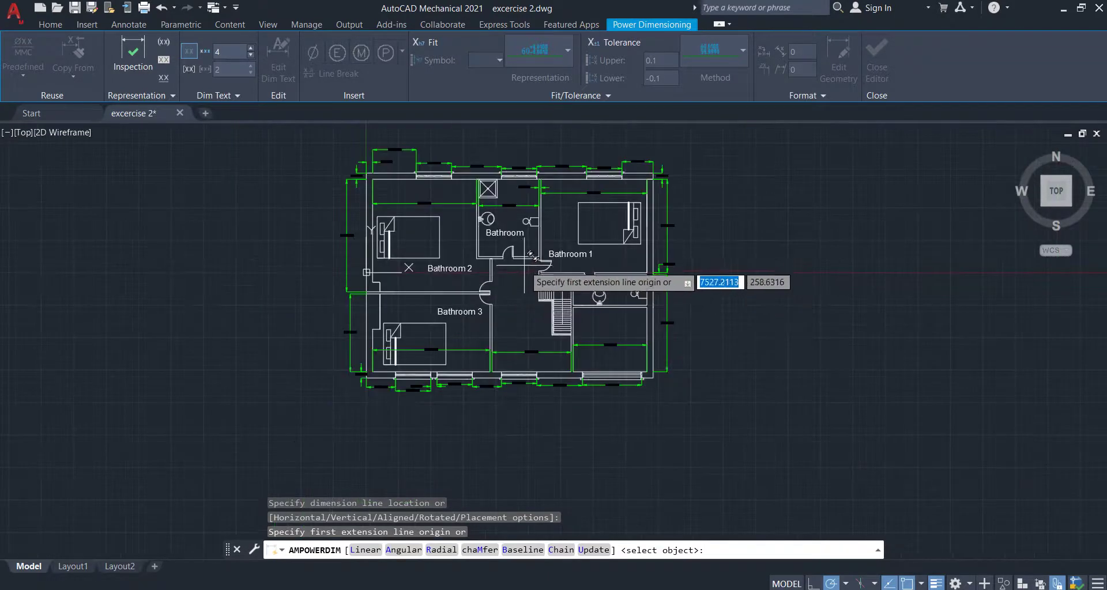
scroll(735, 265, down, 1)
Step: Join the left wall pieces, including the vertical and lower-left bottom walls, into one polyline
key(Escape)
key(Escape)
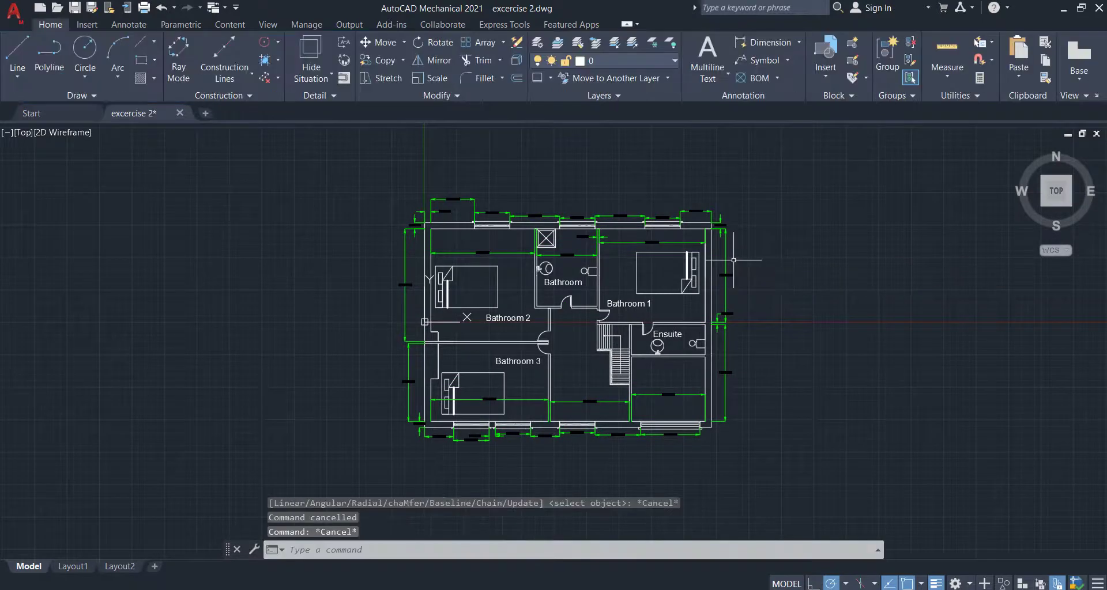
key(Escape)
scroll(584, 268, up, 2)
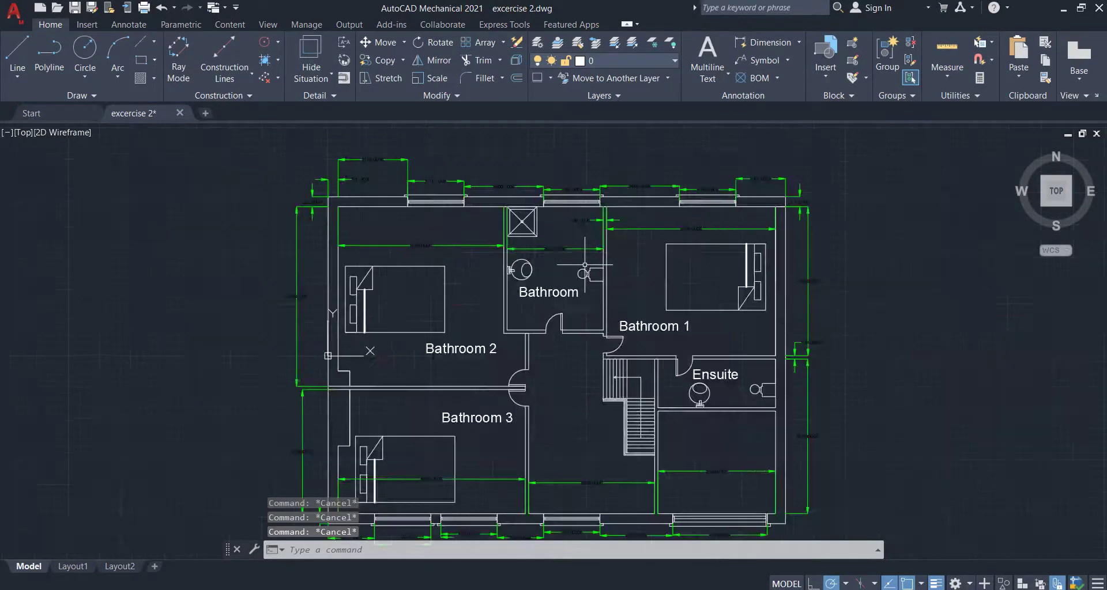
scroll(560, 206, up, 2)
click(267, 188)
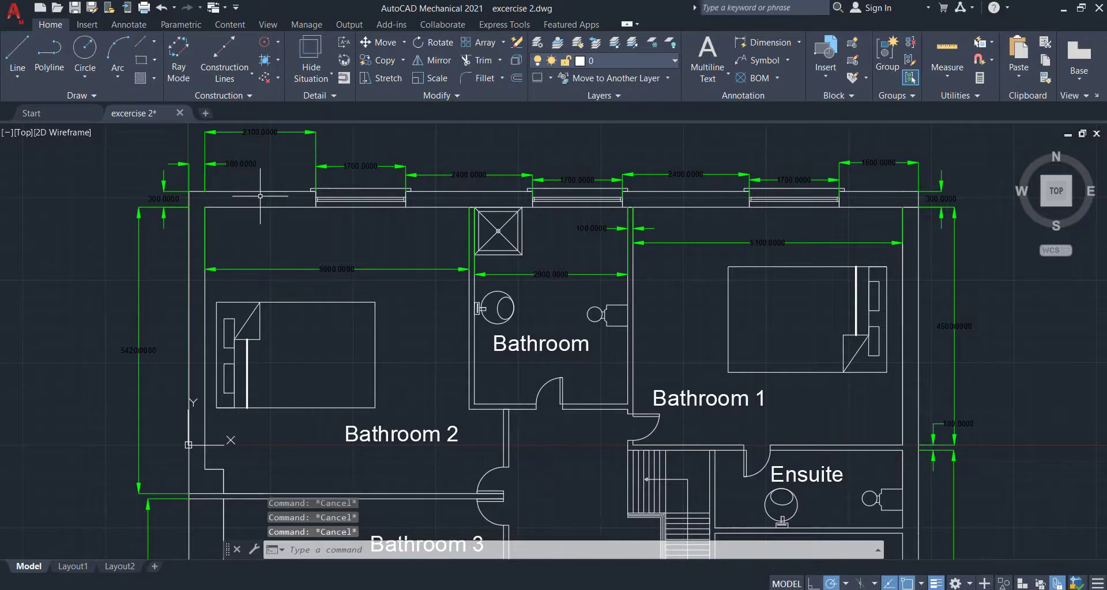
key(Escape)
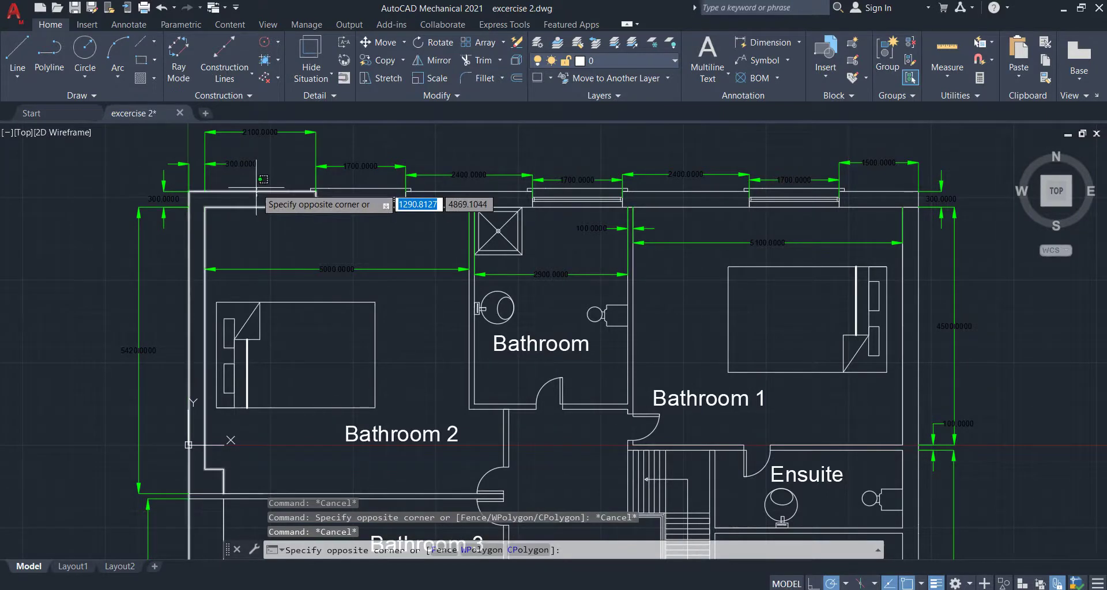
click(263, 184)
scroll(351, 228, down, 4)
middle_drag(438, 245, 475, 205)
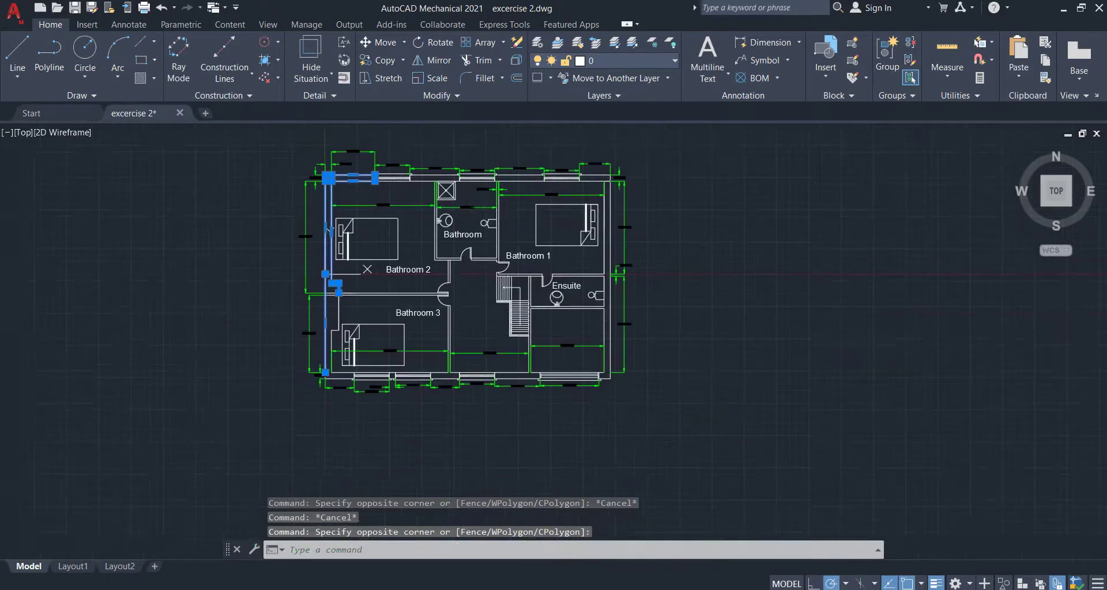
scroll(387, 242, up, 2)
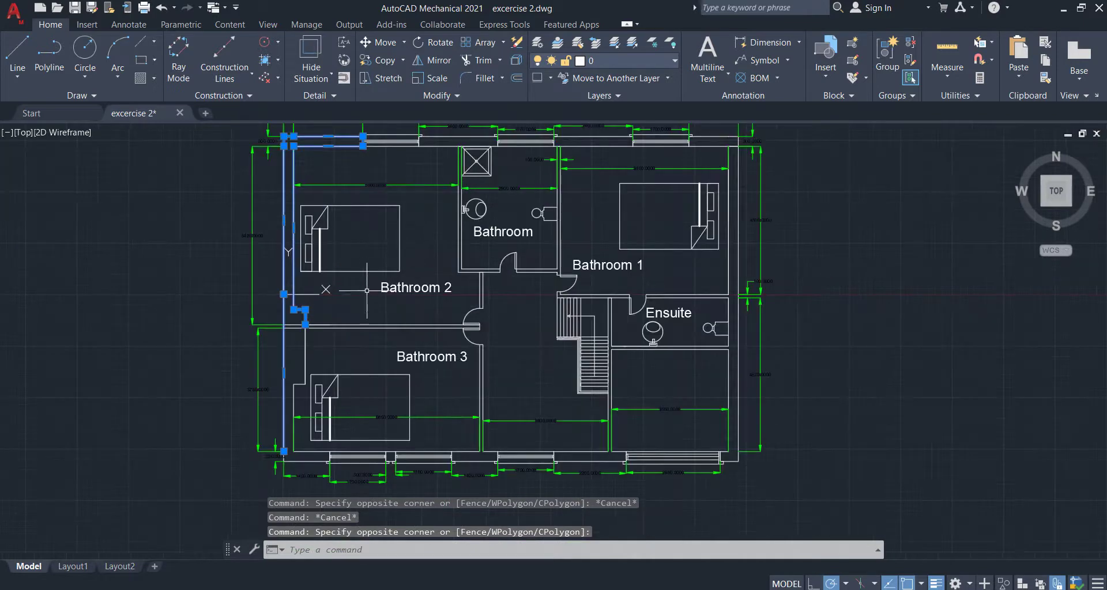
click(305, 343)
scroll(296, 385, up, 3)
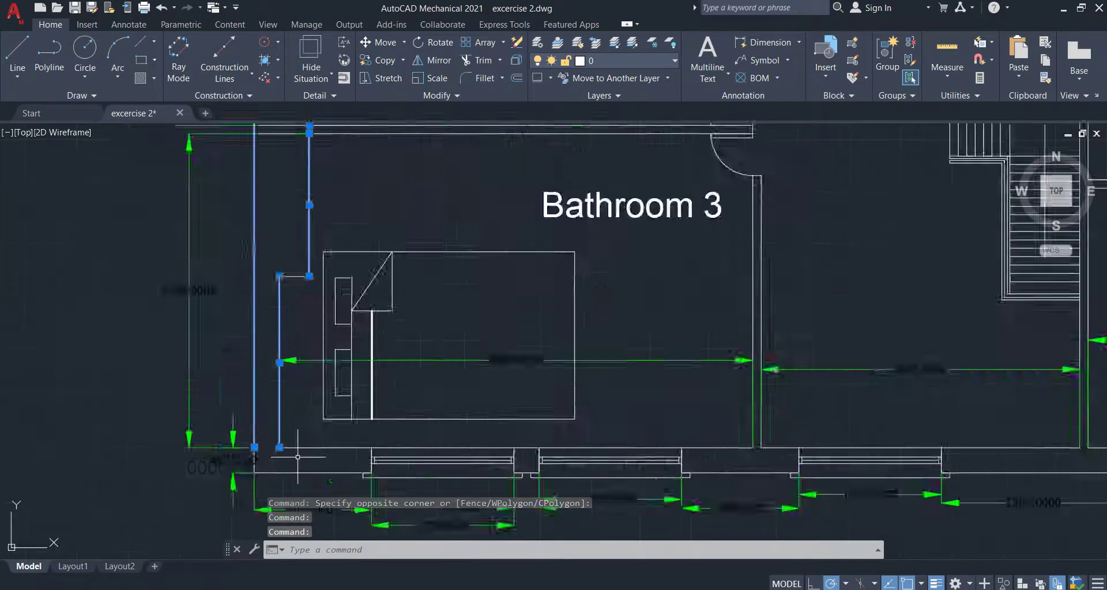
scroll(295, 458, up, 3)
scroll(249, 442, down, 4)
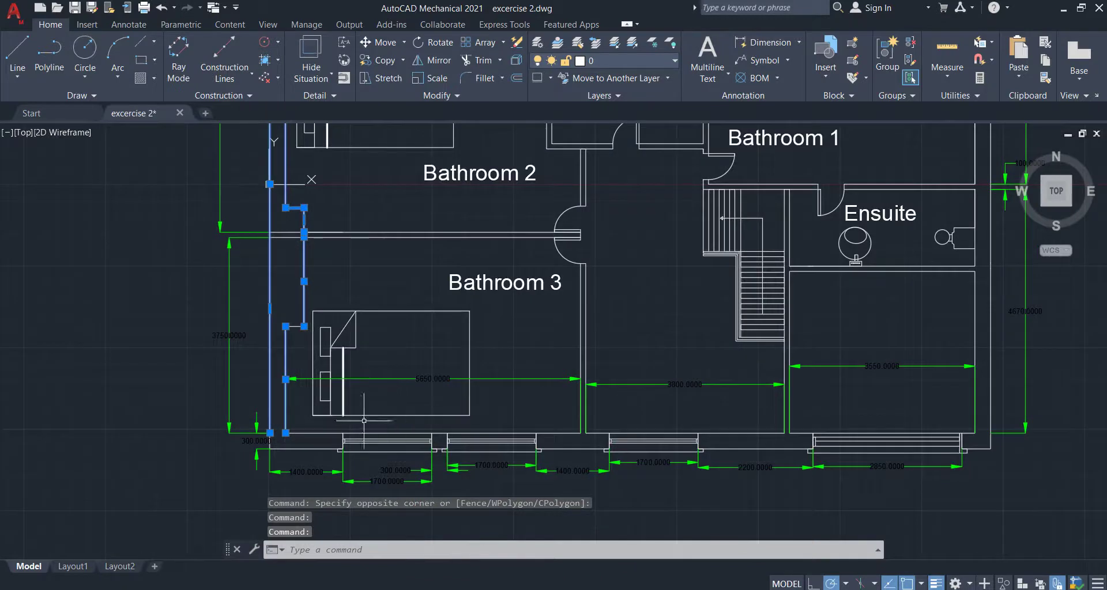
click(324, 432)
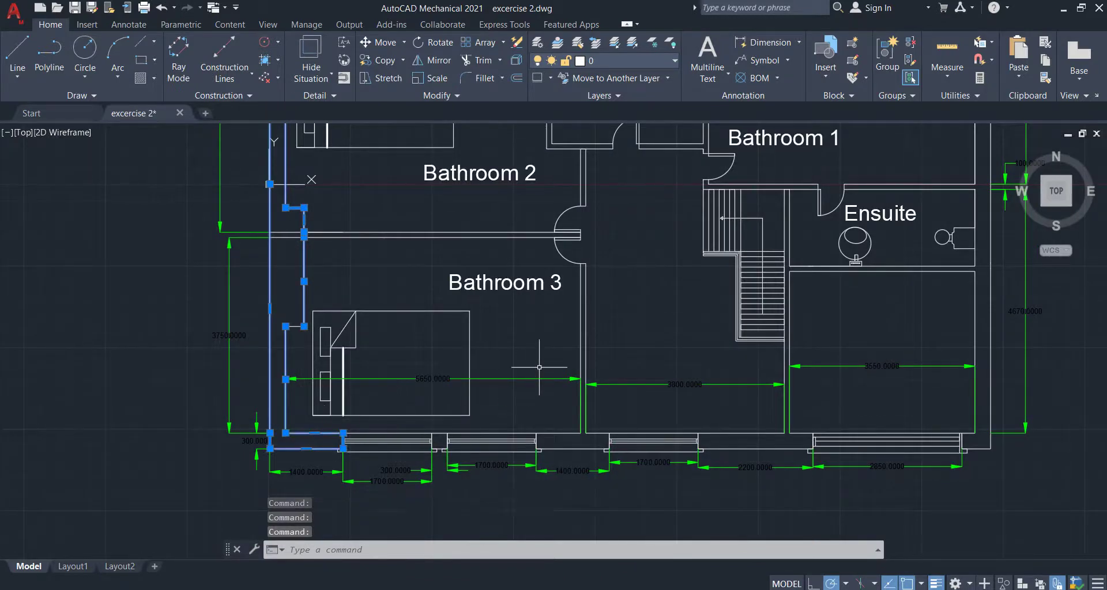
text(join)
key(Return)
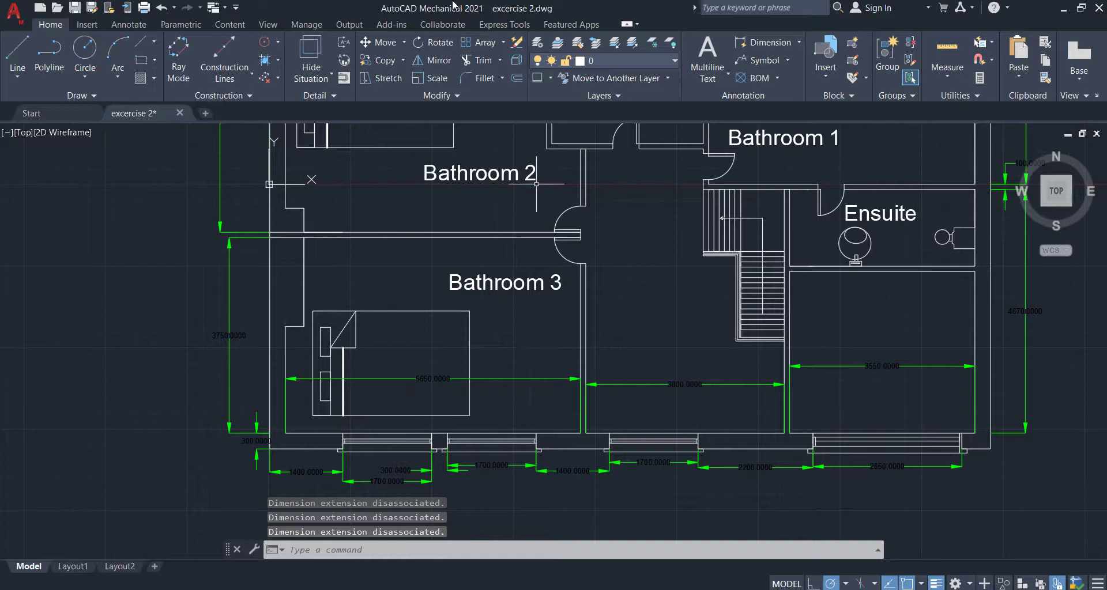
Step: Erase the short horizontal wall stub, then reselect the vertical wall and partition line
click(304, 248)
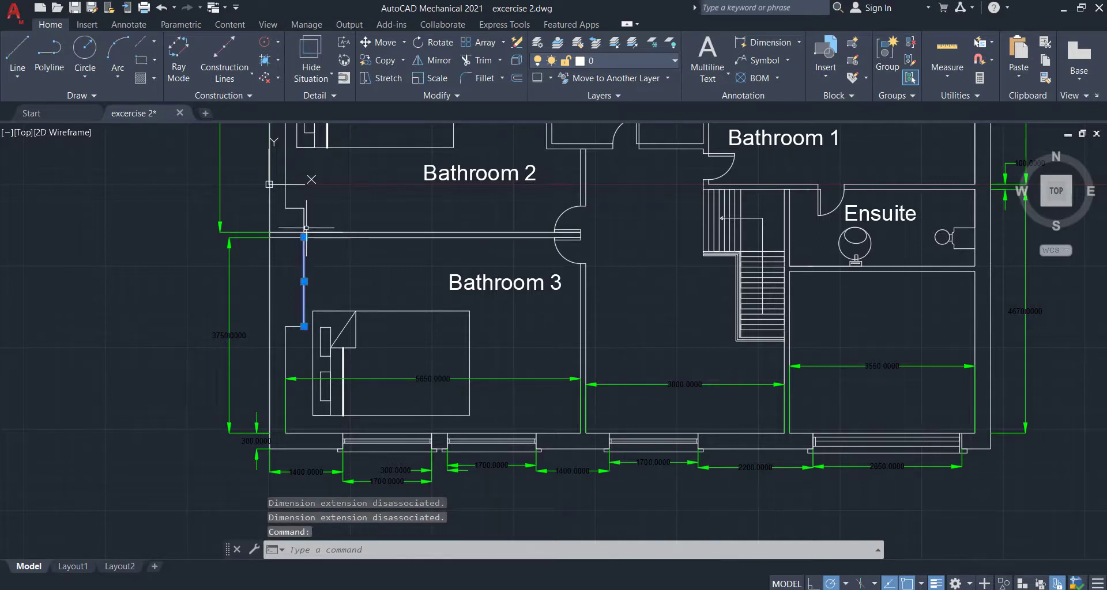
click(285, 232)
key(Escape)
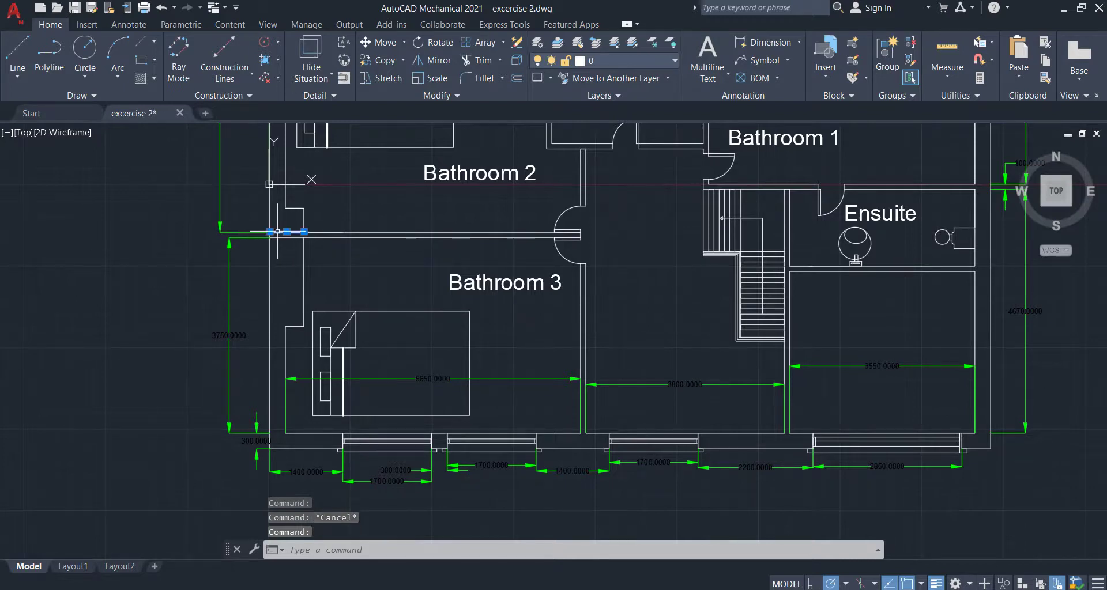
key(Delete)
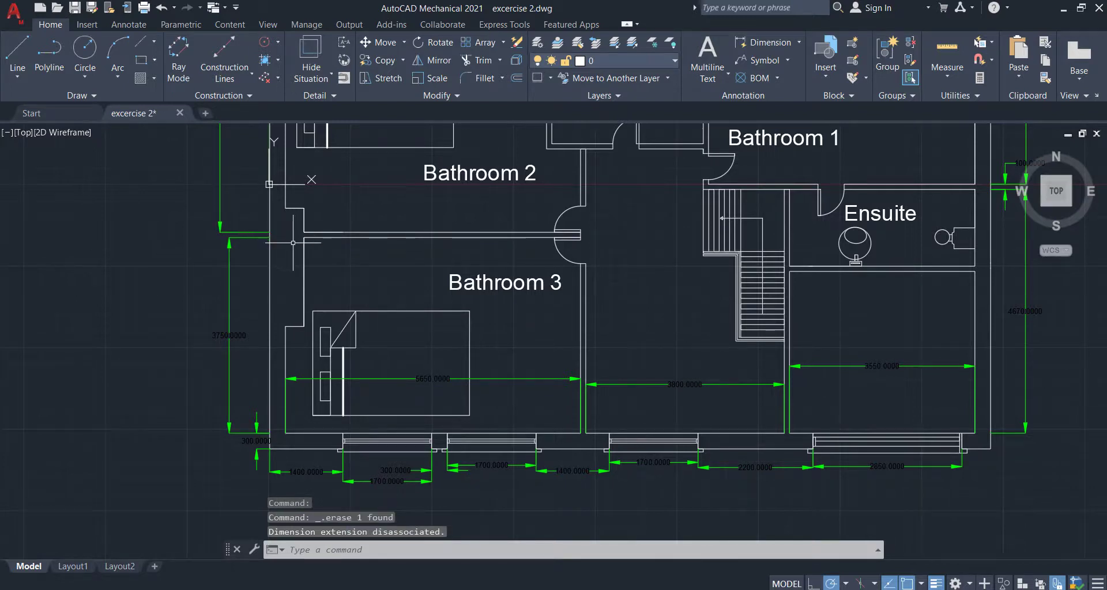
click(306, 250)
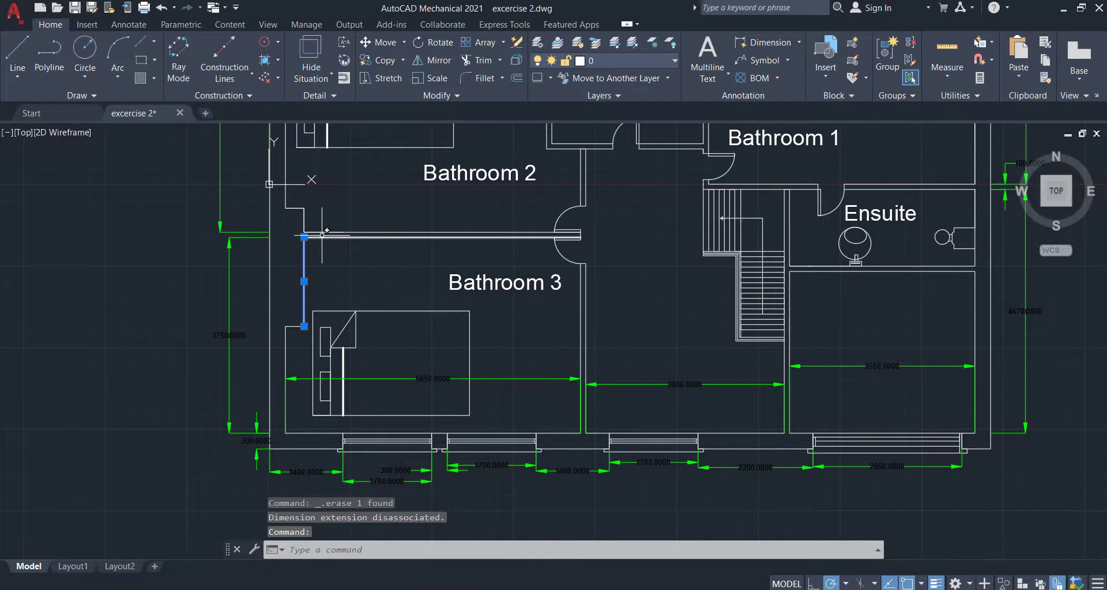
click(322, 235)
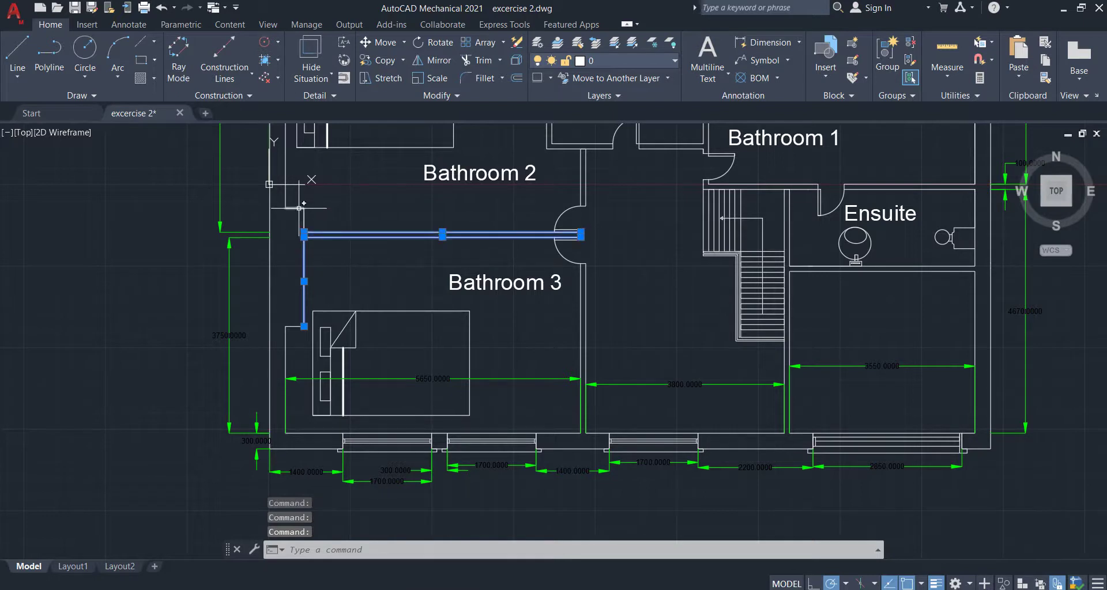
Step: Add the left outer wall and join it with the partition lines into one polyline
click(283, 171)
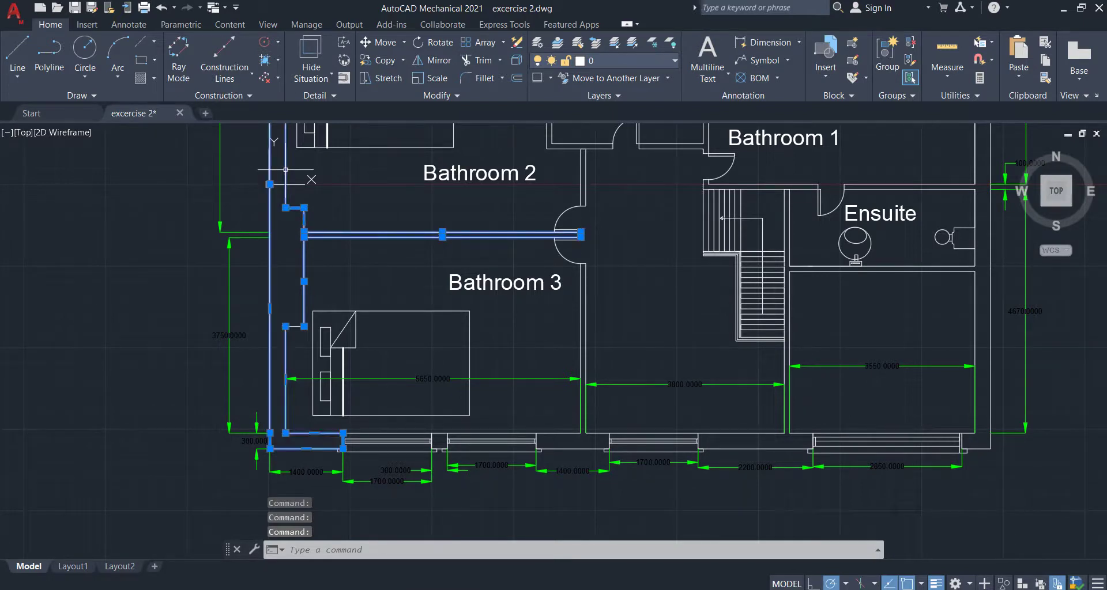
scroll(330, 206, down, 1)
middle_drag(335, 198, 370, 345)
text(joi)
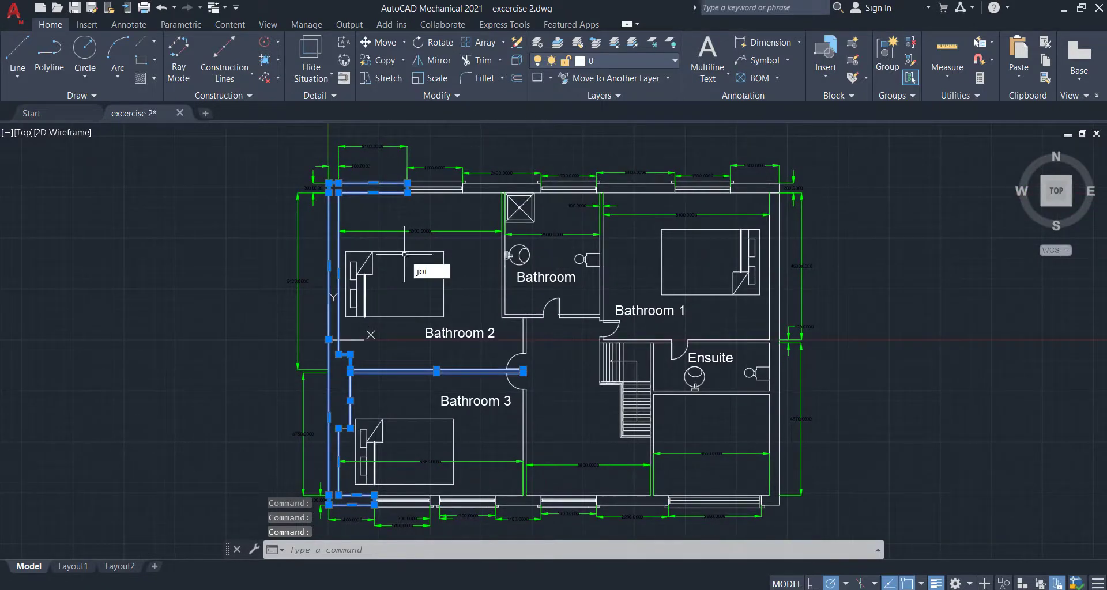
text(n)
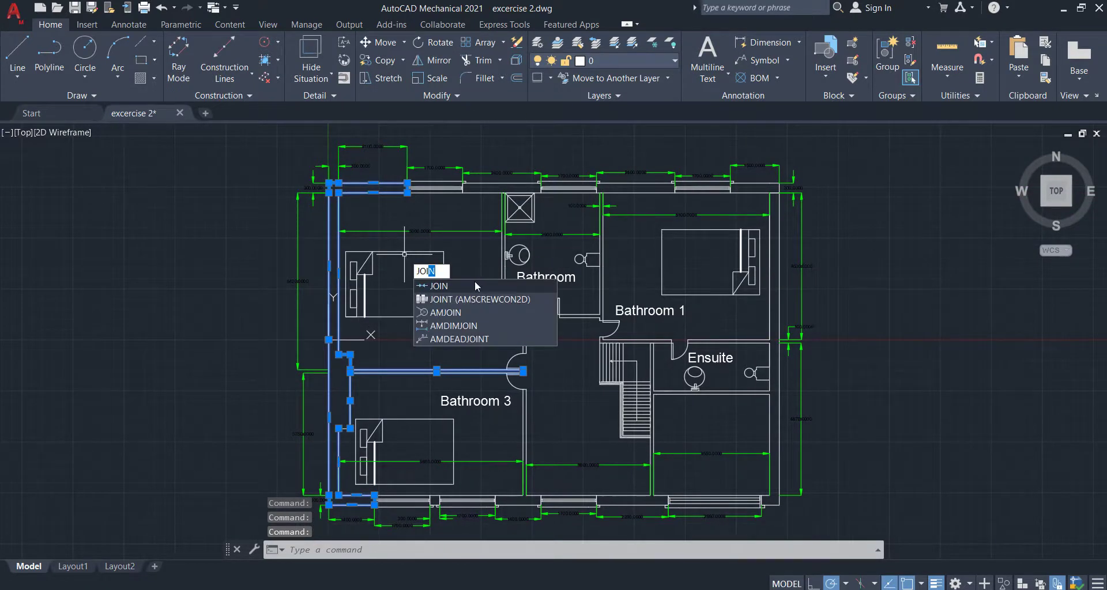
click(476, 284)
Step: Reselect the joined wall polyline, its short corner segments and the outer wall polyline
click(349, 358)
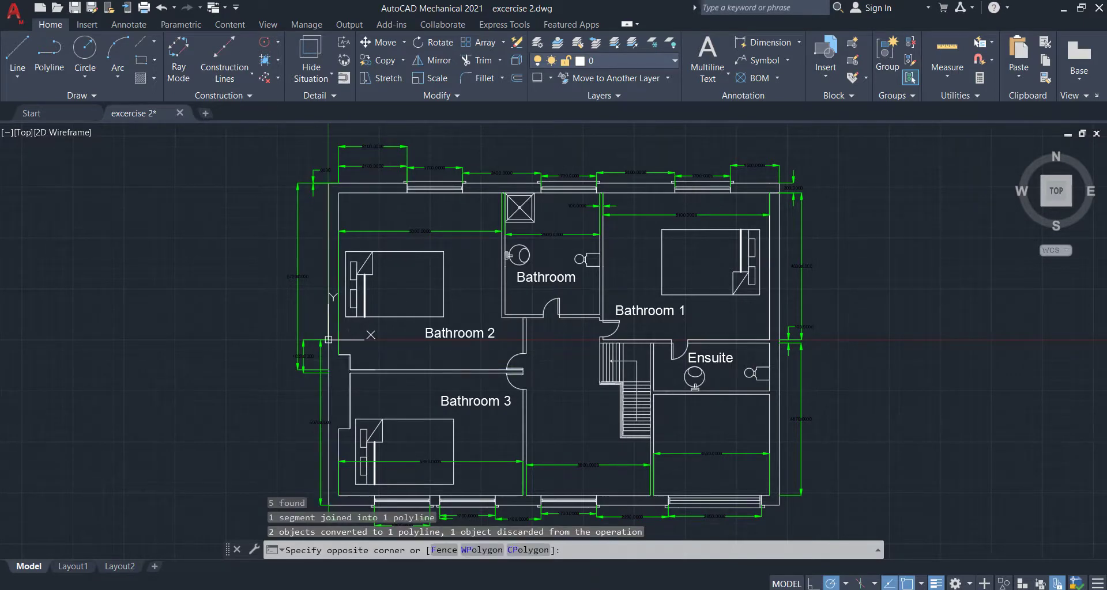
click(360, 370)
click(363, 368)
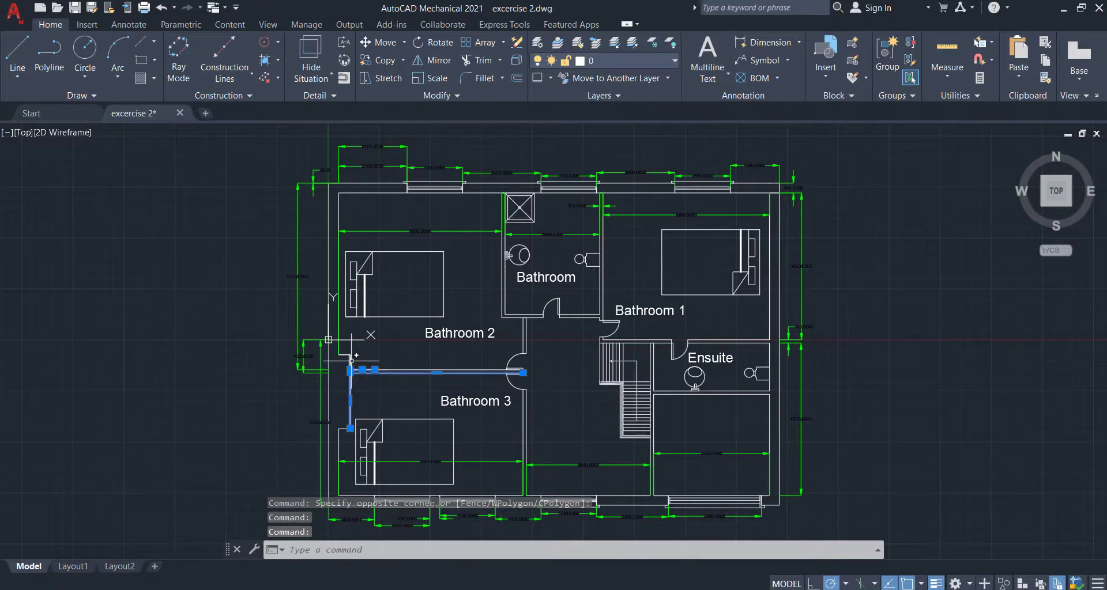
click(351, 359)
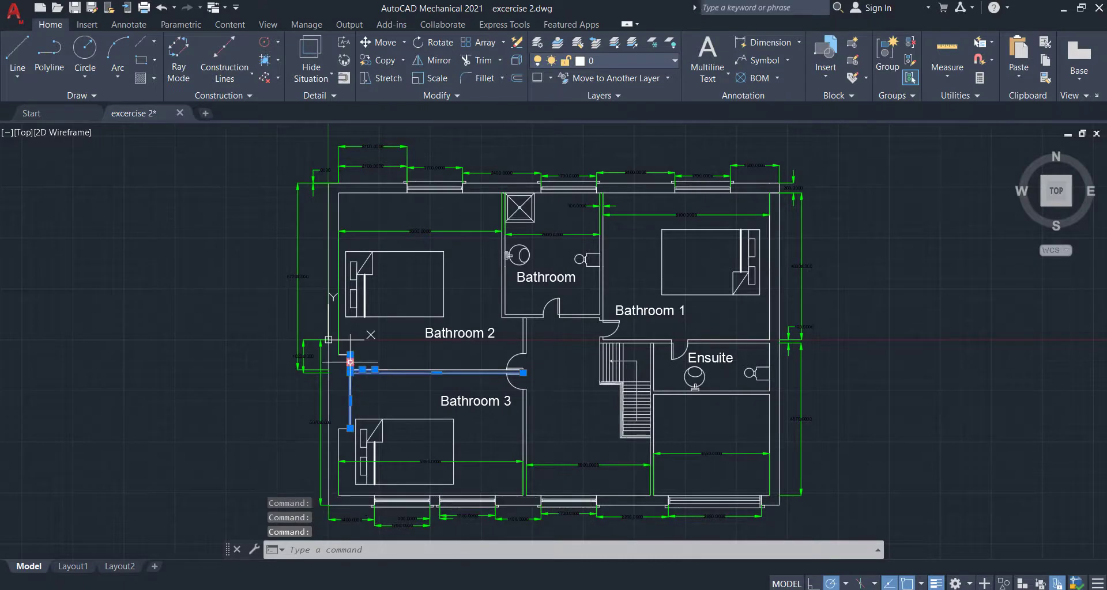
click(364, 193)
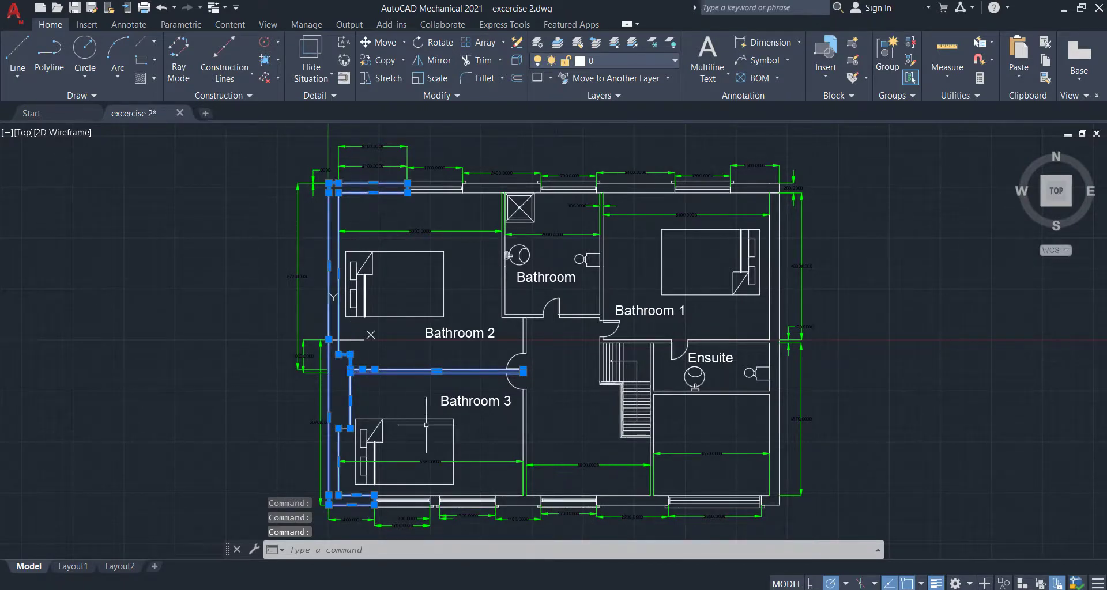
scroll(468, 369, up, 2)
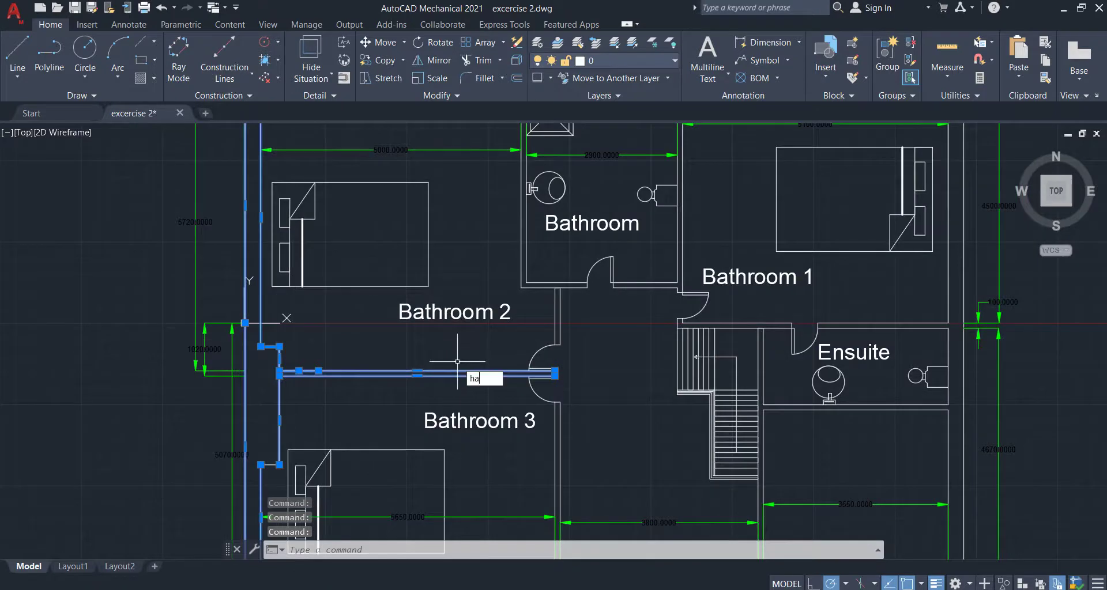
text(TCH)
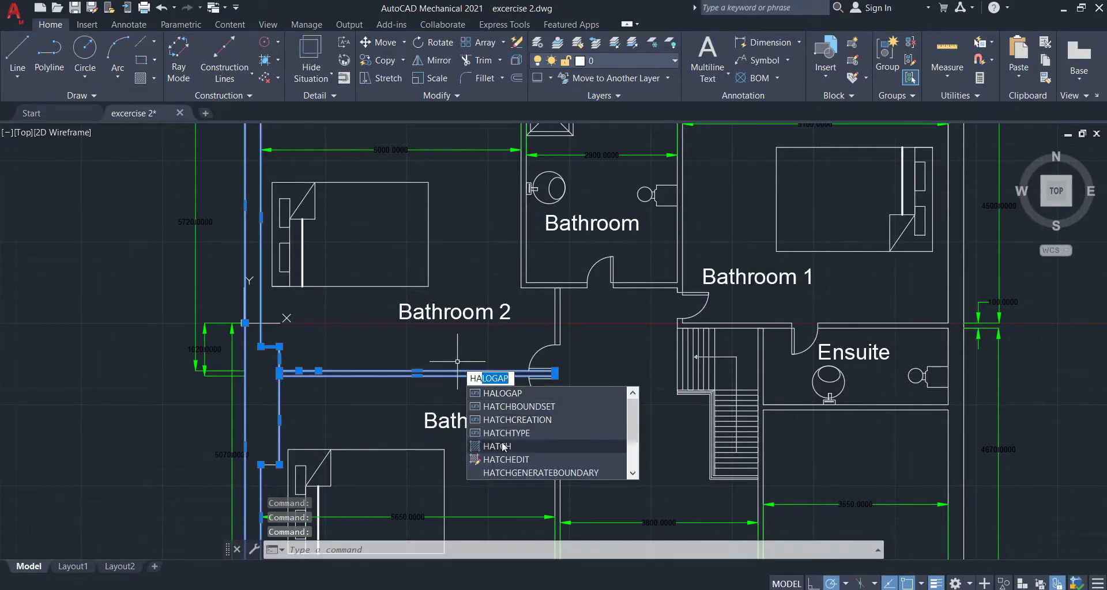
key(Return)
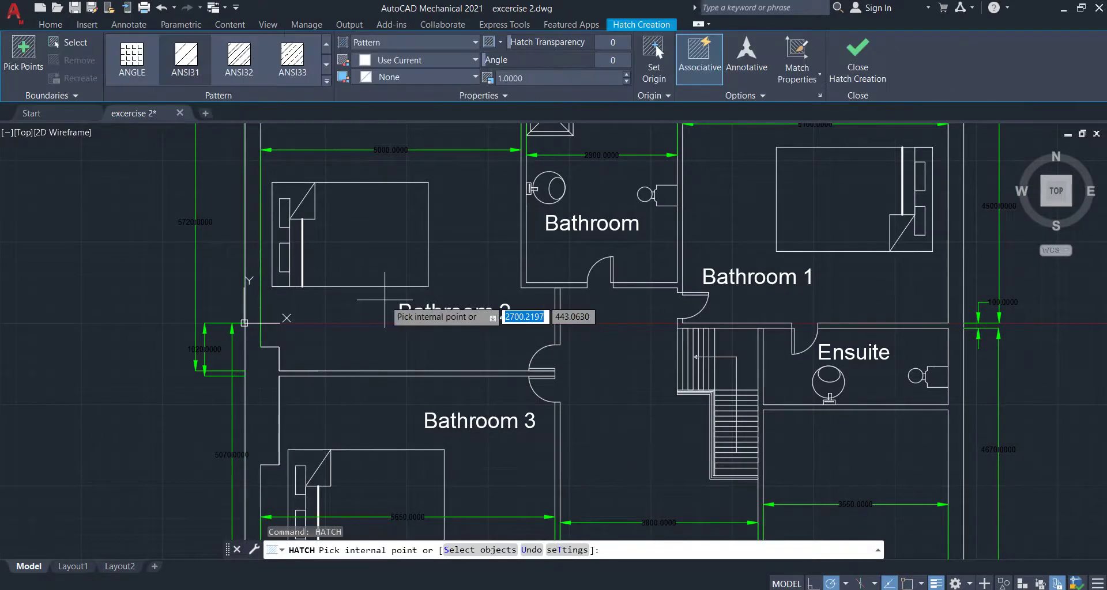
click(327, 82)
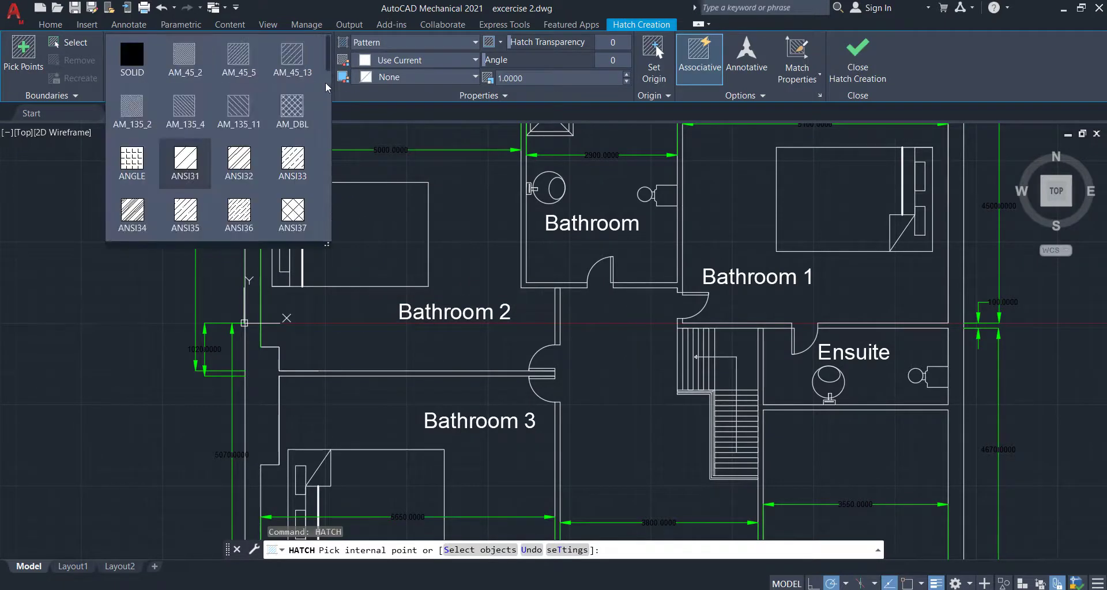
click(142, 59)
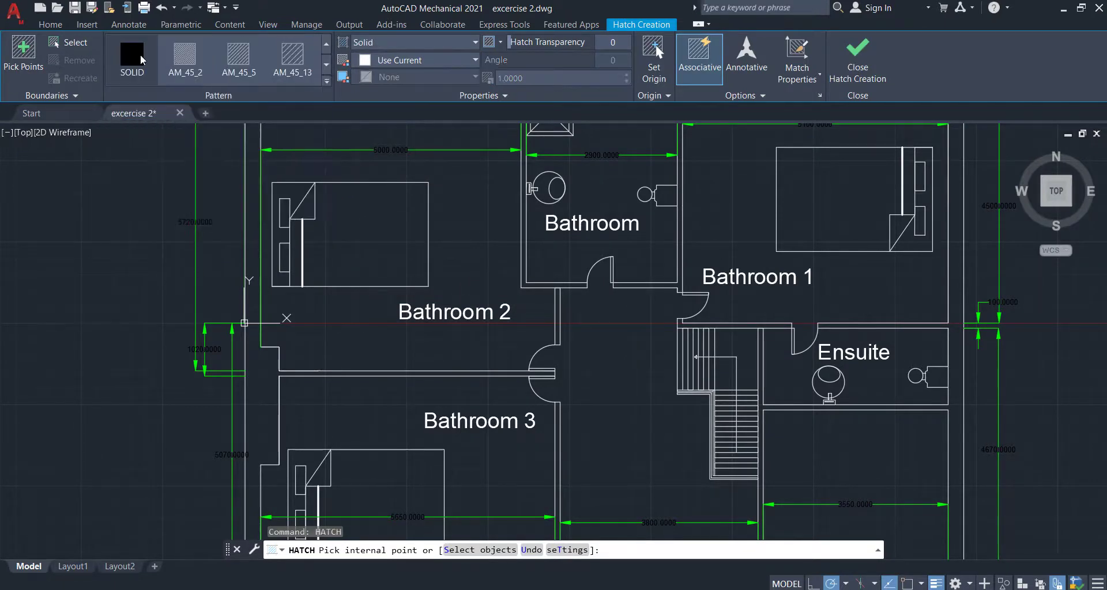
scroll(233, 245, up, 2)
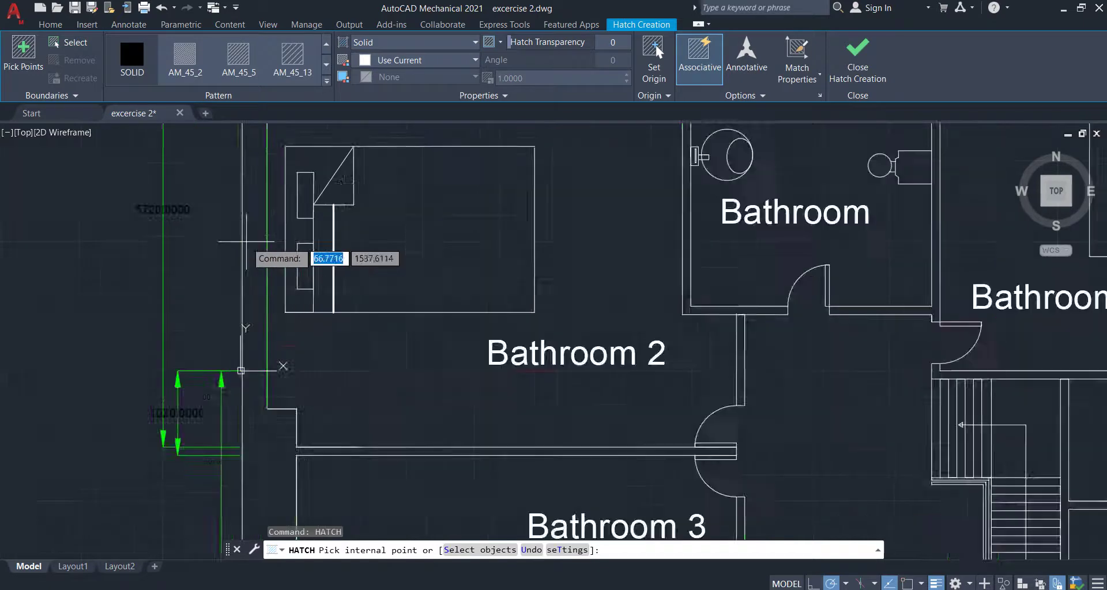
scroll(226, 239, up, 4)
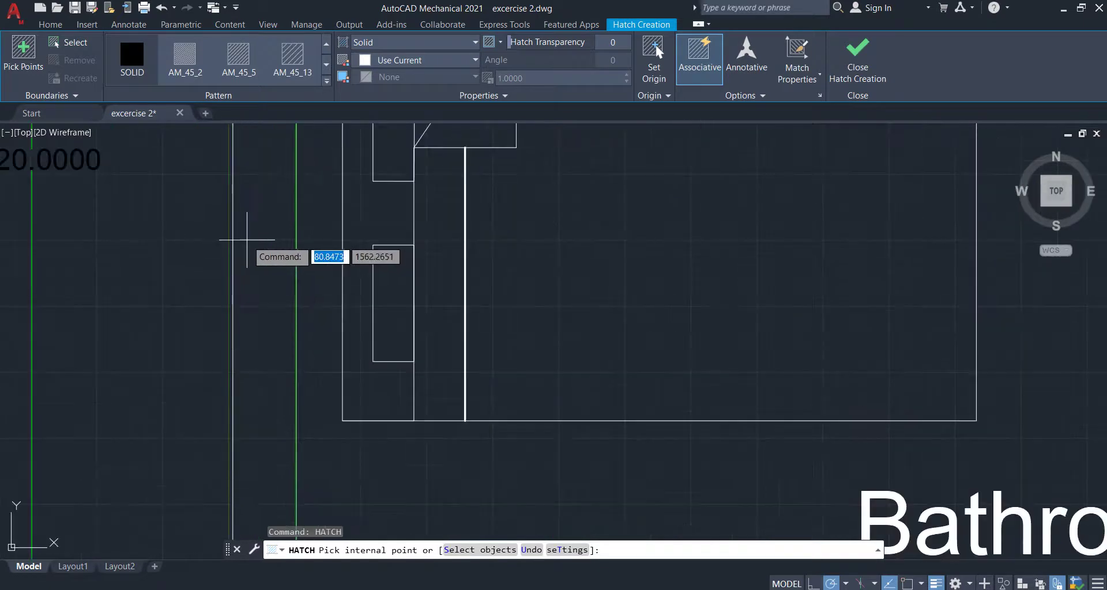
click(327, 83)
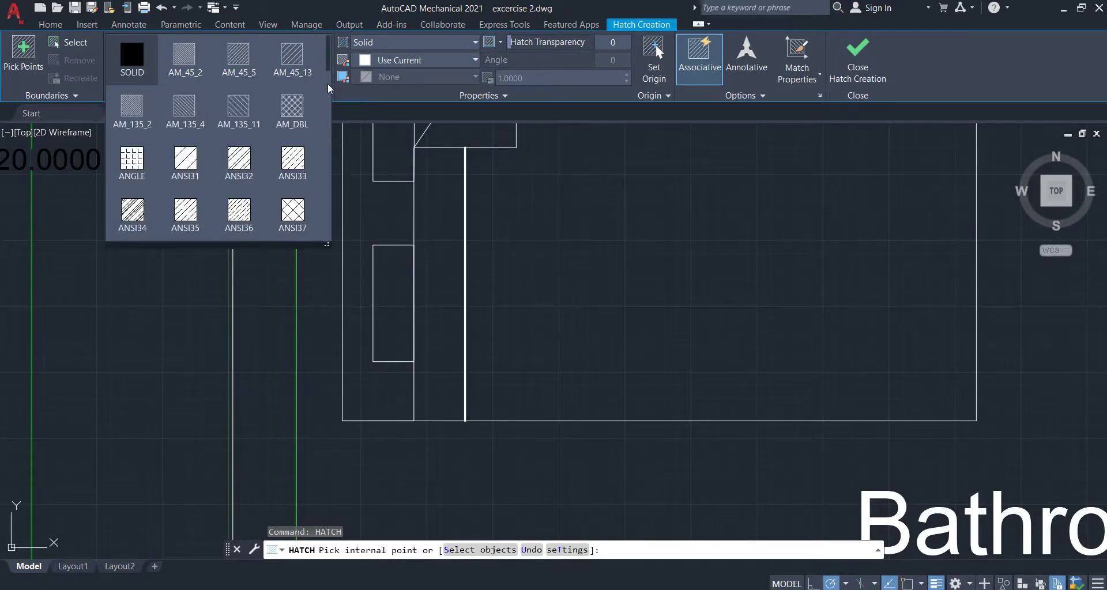
key(Escape)
key(Escape)
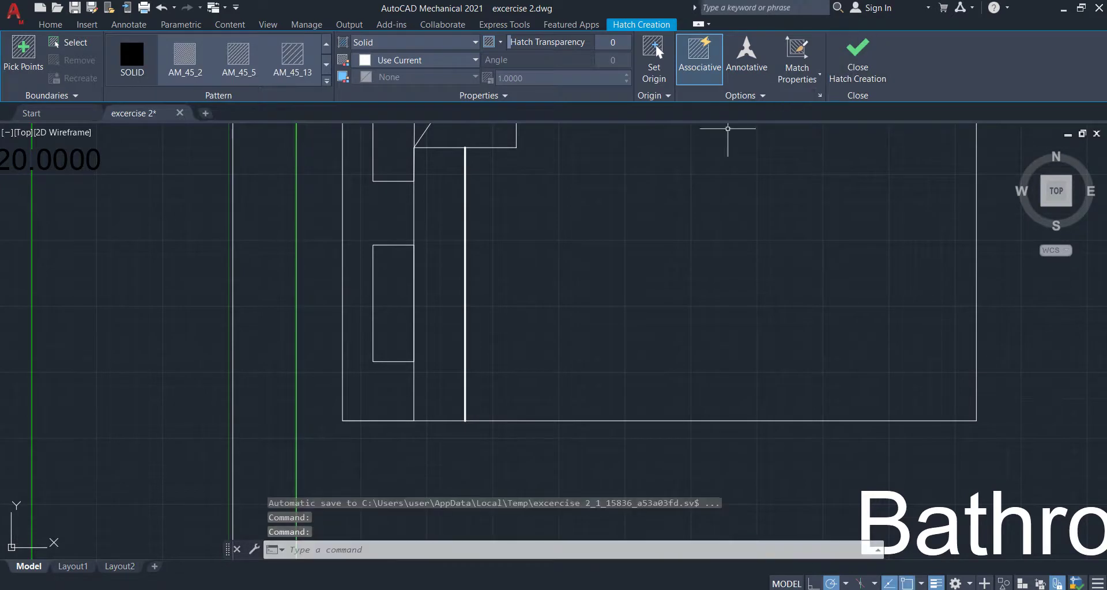
click(260, 232)
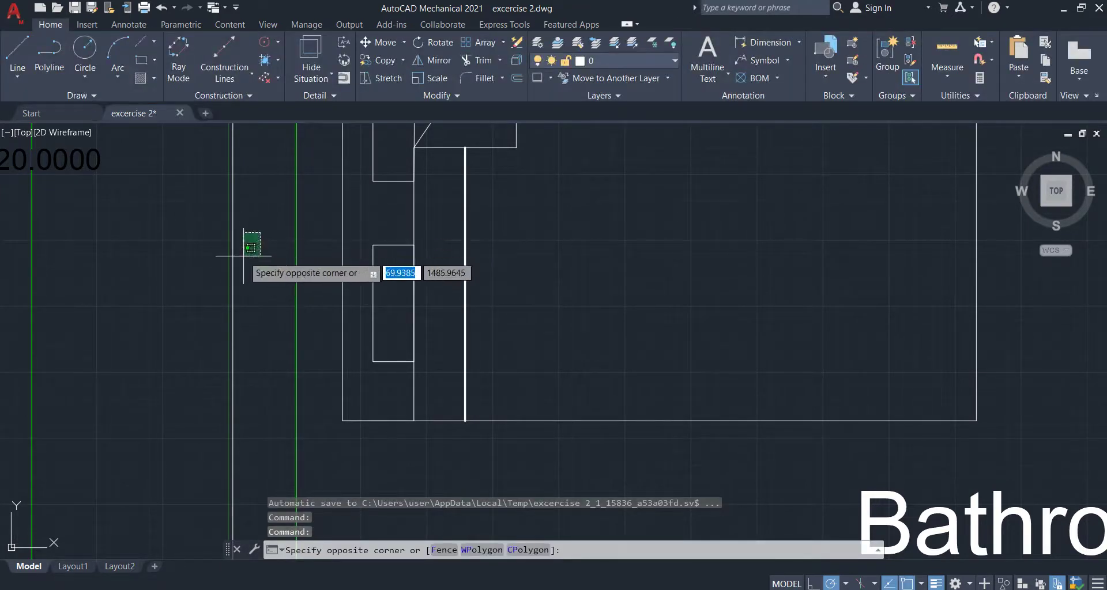
key(Escape)
key(Escape)
key(Escape)
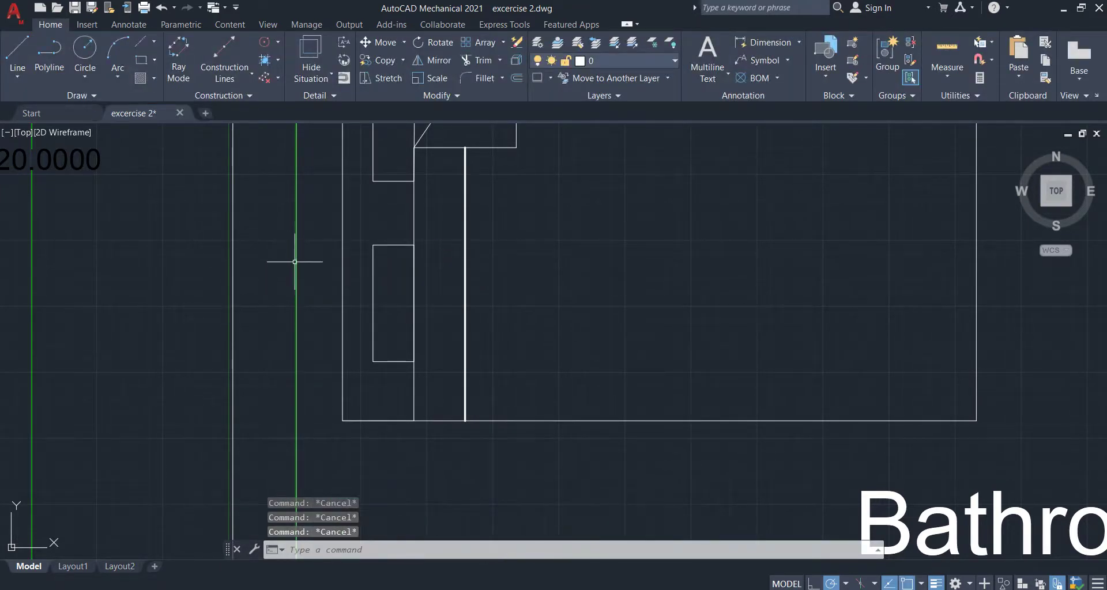
click(295, 262)
scroll(256, 238, down, 5)
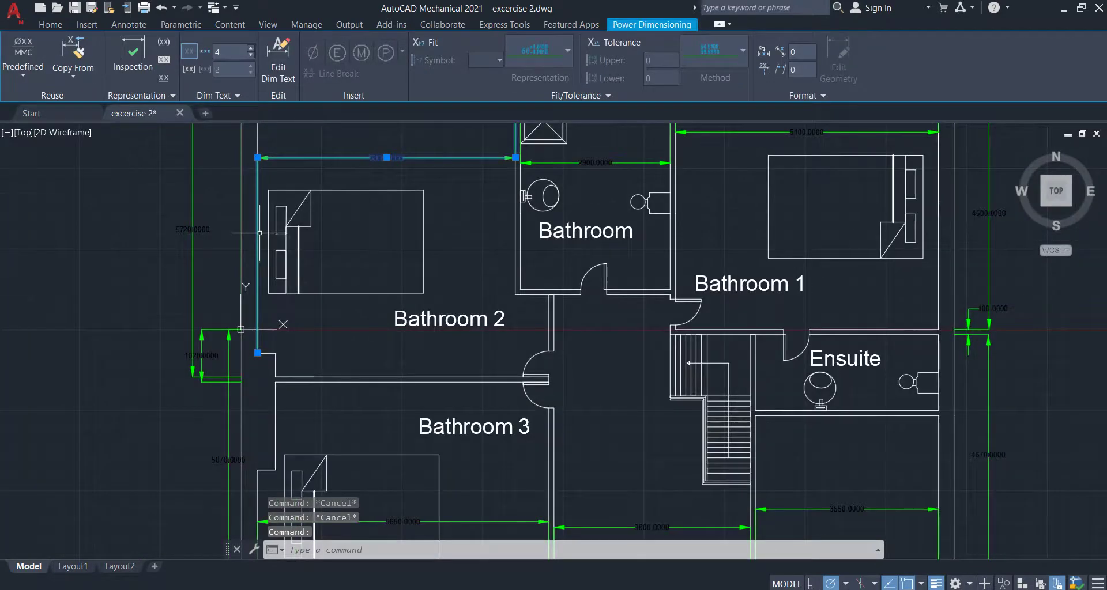
scroll(260, 233, down, 3)
scroll(441, 536, up, 2)
key(Escape)
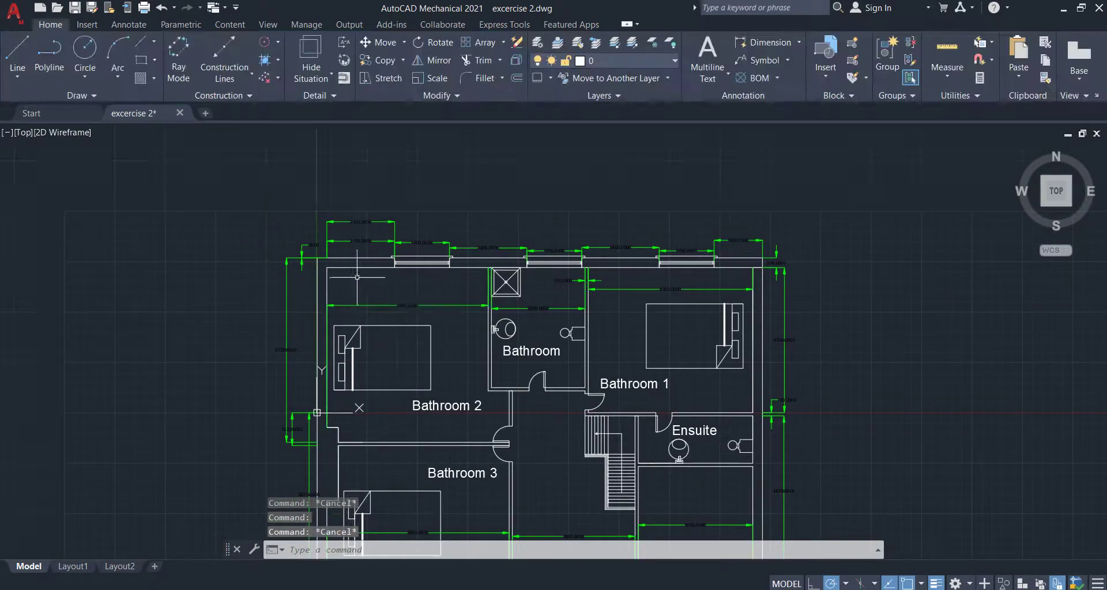
click(327, 268)
scroll(314, 297, up, 2)
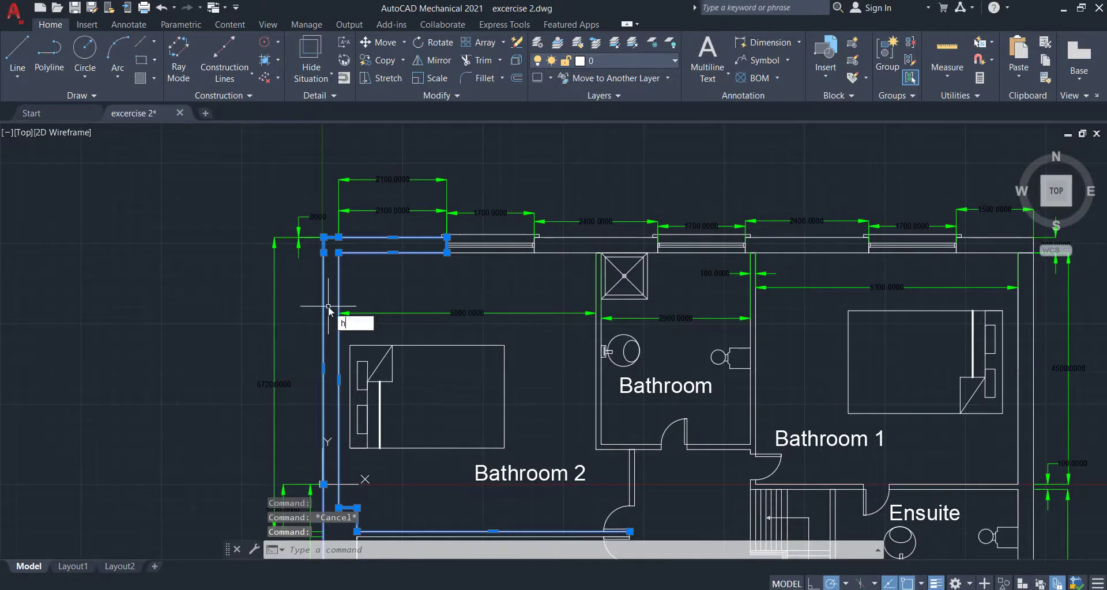
Step: Run HATCH with the SOLID pattern and pick inside the right exterior wall
key(Return)
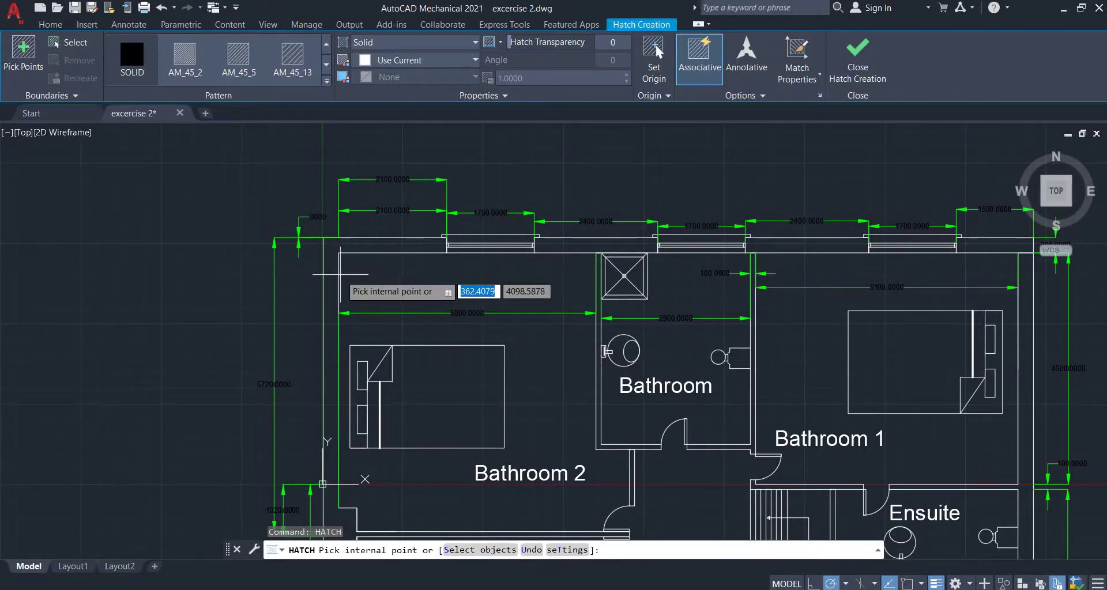
scroll(340, 249, up, 3)
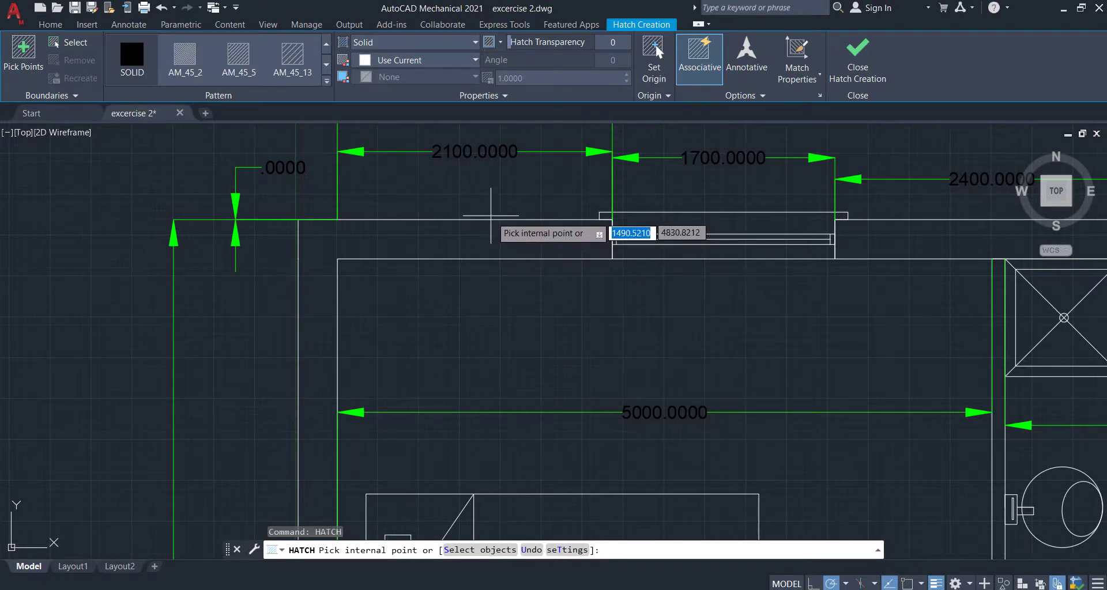
scroll(491, 220, down, 2)
scroll(529, 349, down, 2)
scroll(484, 274, down, 1)
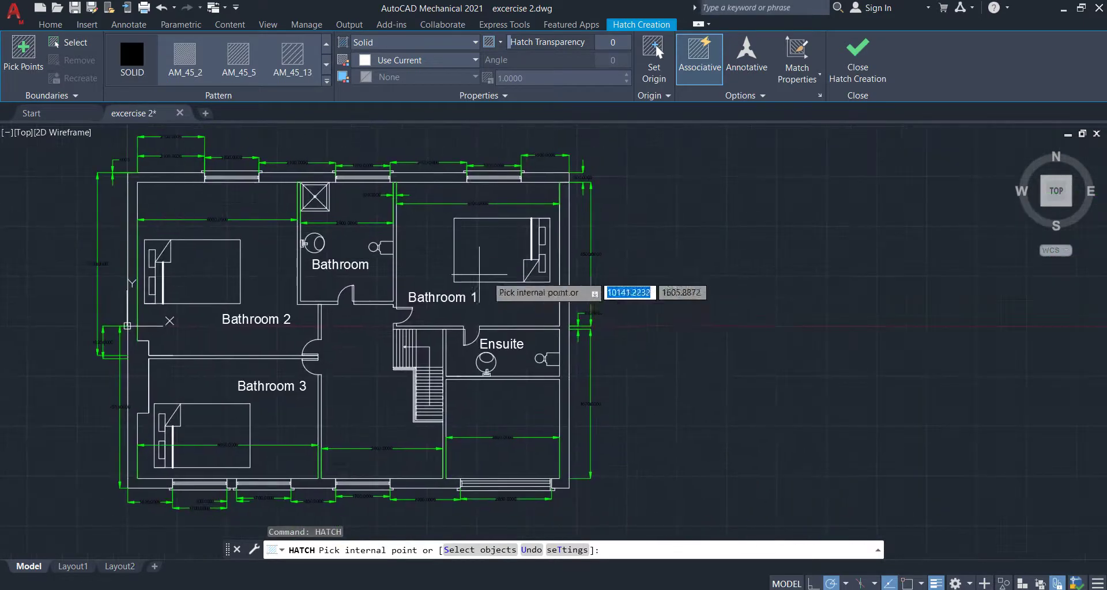
scroll(554, 278, up, 4)
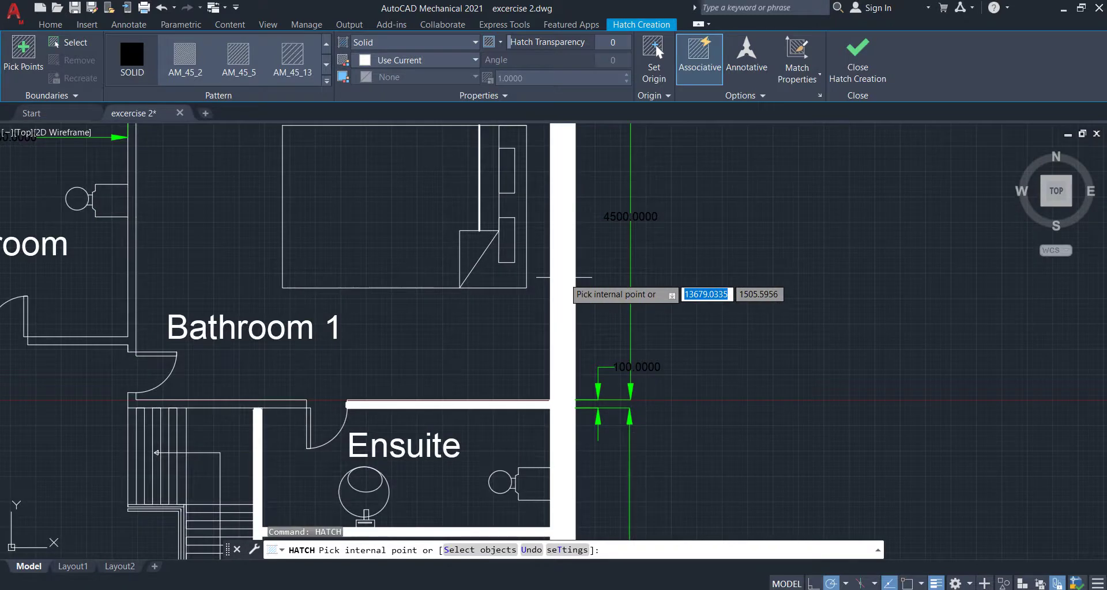
click(564, 277)
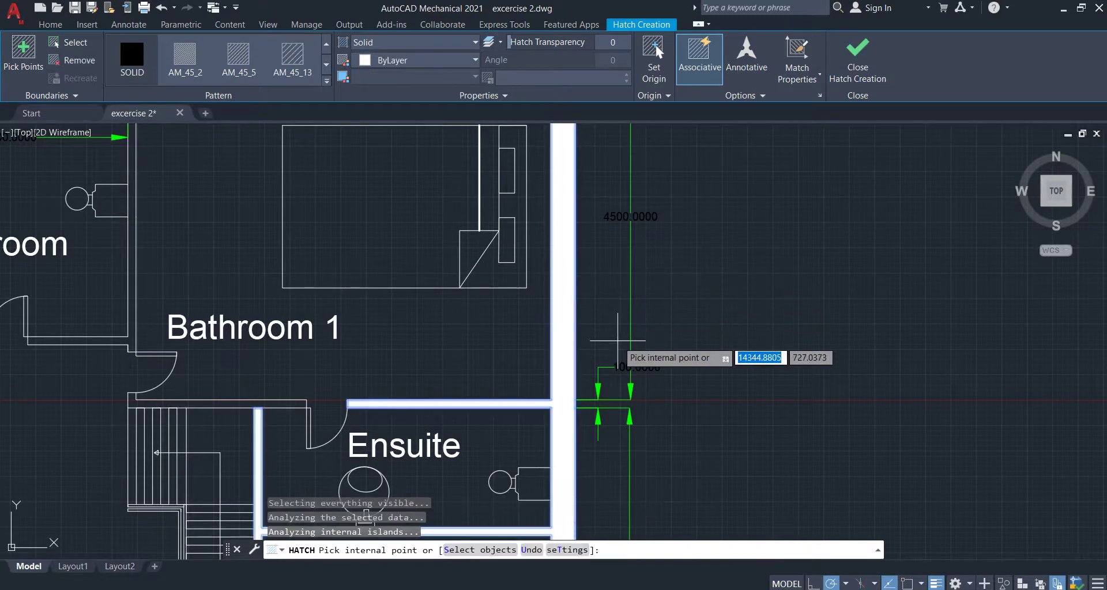
scroll(704, 370, down, 2)
scroll(787, 383, down, 2)
scroll(787, 382, down, 2)
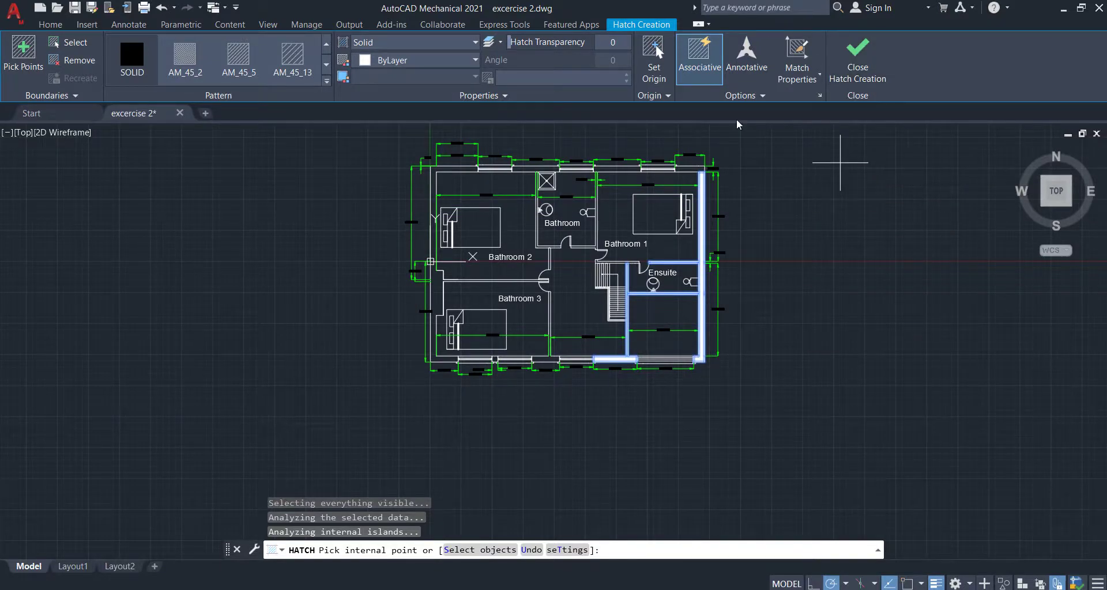
Step: Pick the three top wall pieces between the windows for solid fill, then bring the bottom wall into view
scroll(630, 164, up, 4)
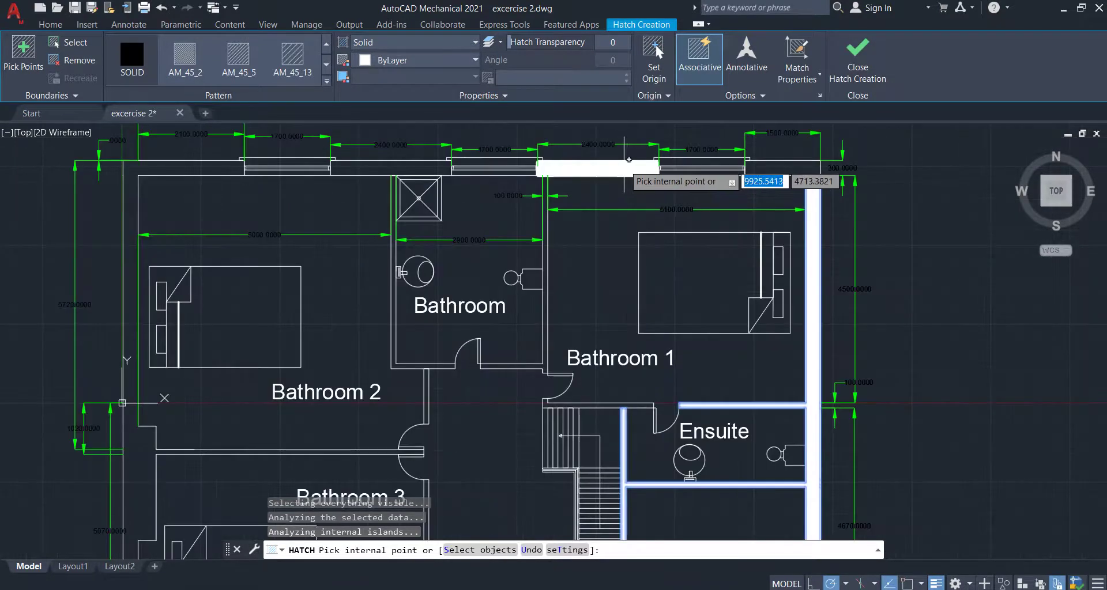
click(625, 166)
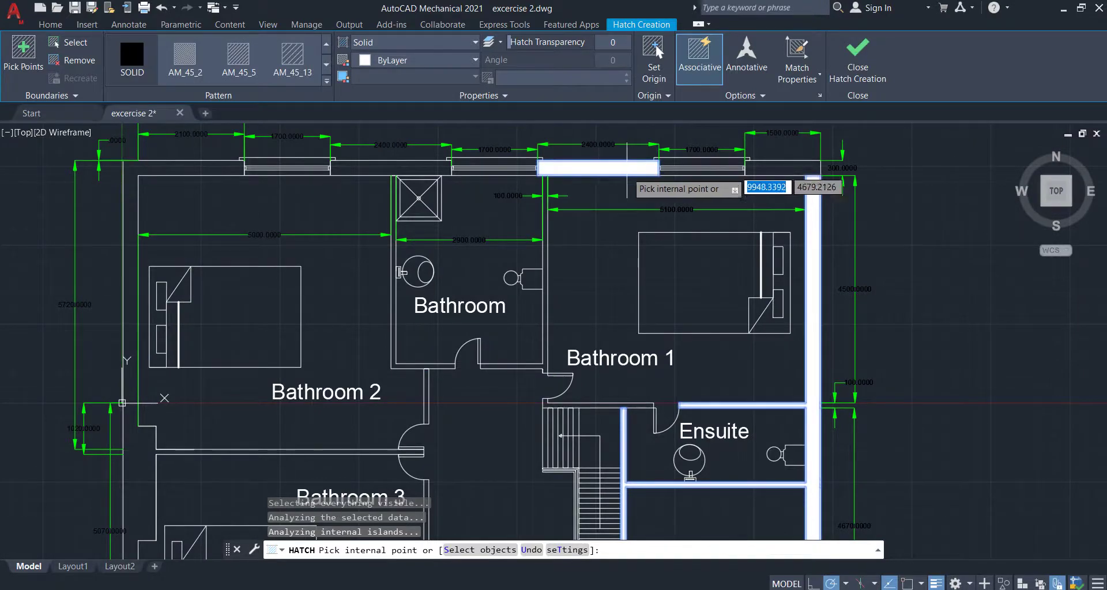
click(789, 167)
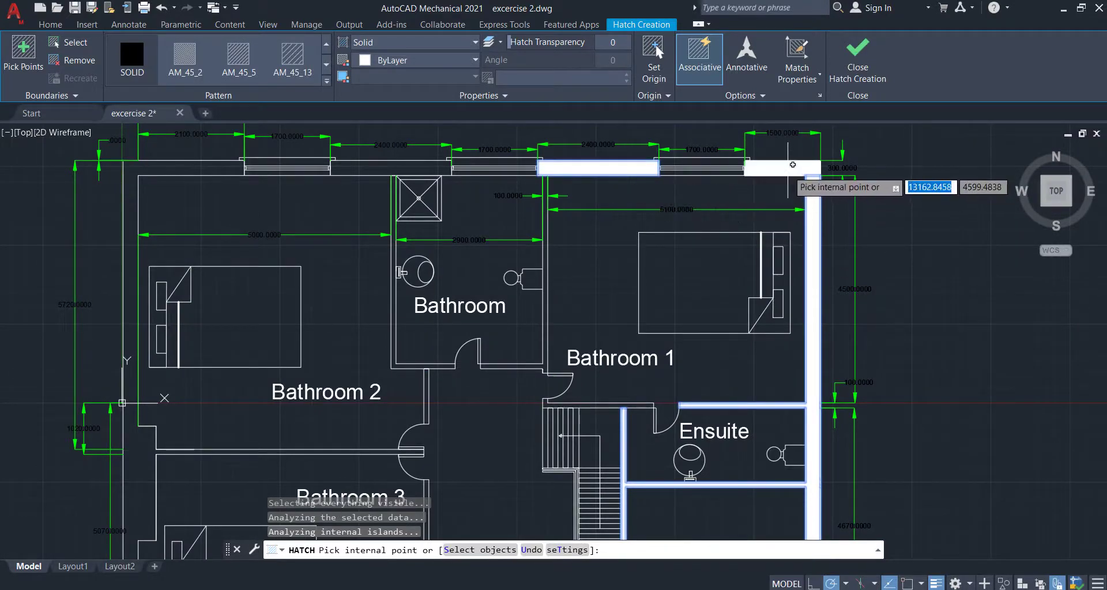
click(419, 170)
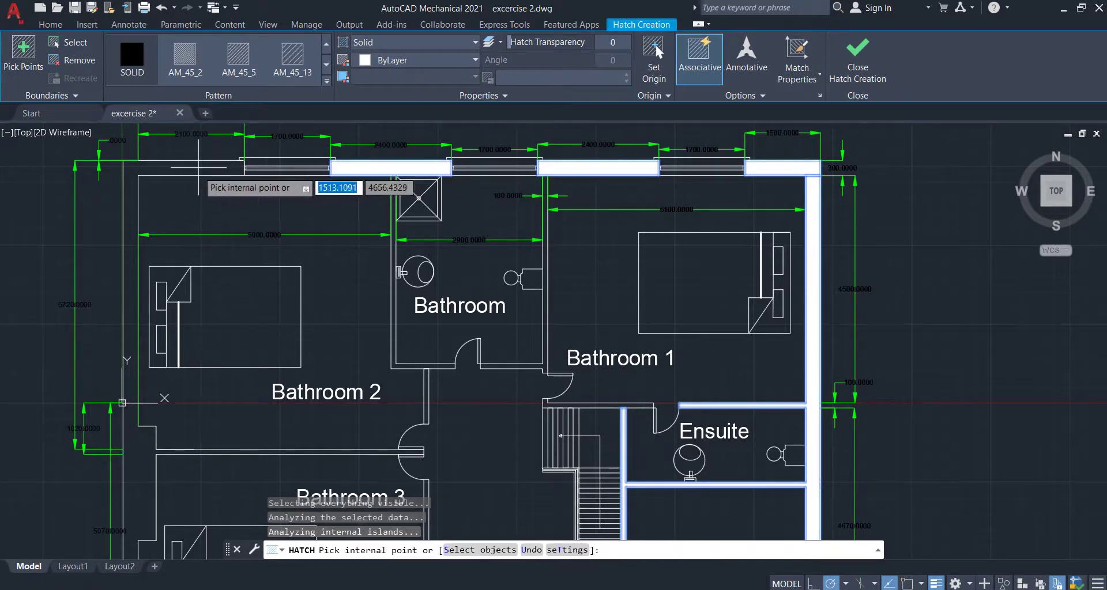
scroll(192, 214, down, 2)
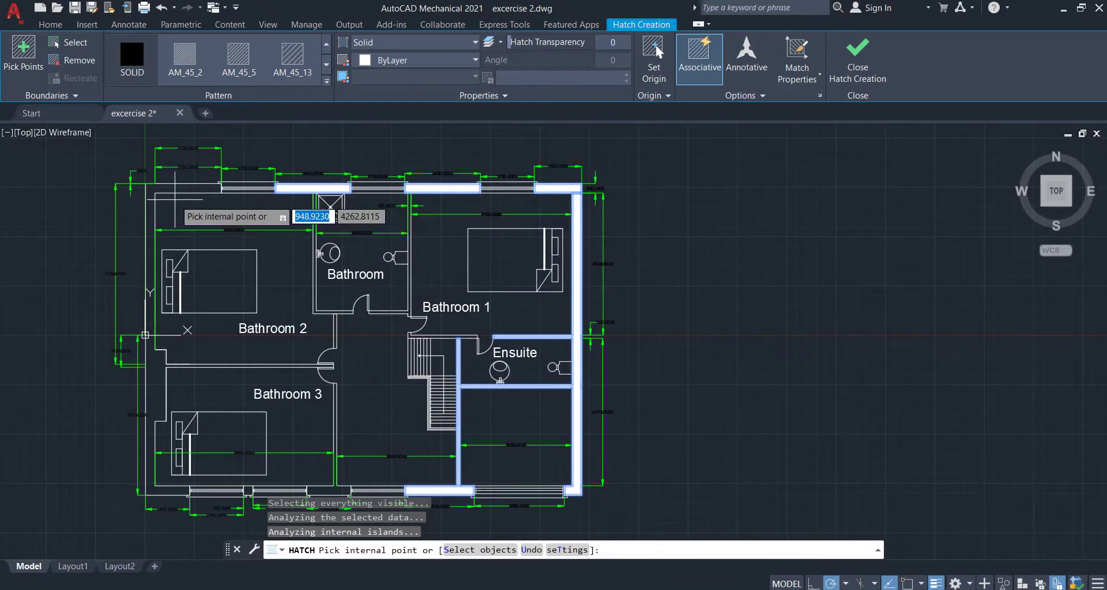
scroll(430, 414, up, 2)
middle_drag(430, 414, 526, 159)
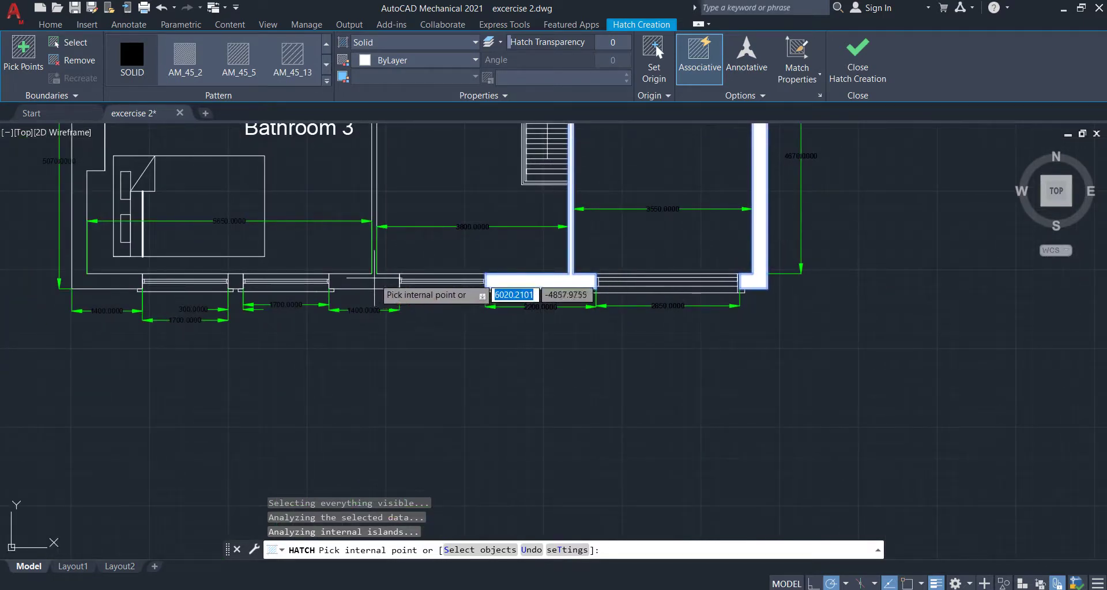
scroll(366, 282, up, 5)
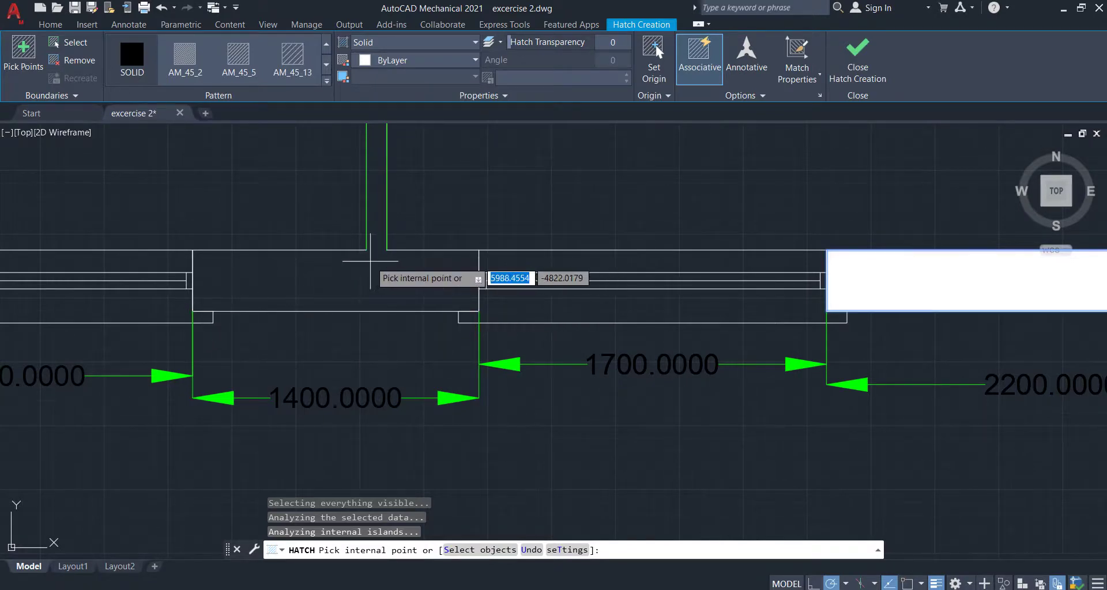
scroll(370, 260, down, 3)
scroll(380, 282, down, 3)
scroll(398, 312, down, 2)
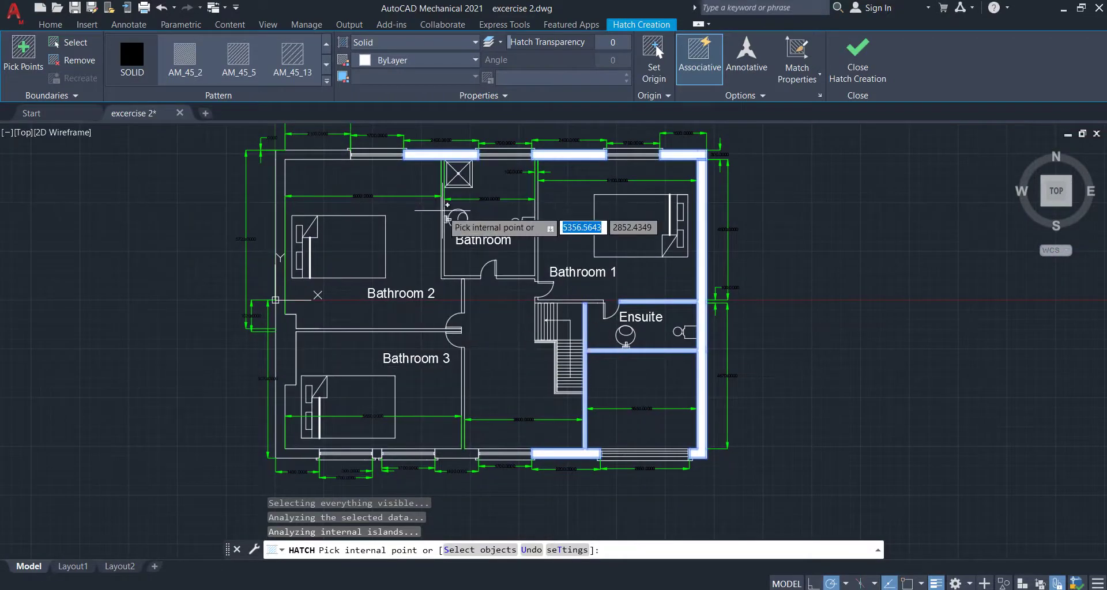
Step: Pick the walls around the Bathroom so the fill covers the wall above the stairs and below Bathroom 3
scroll(447, 212, up, 5)
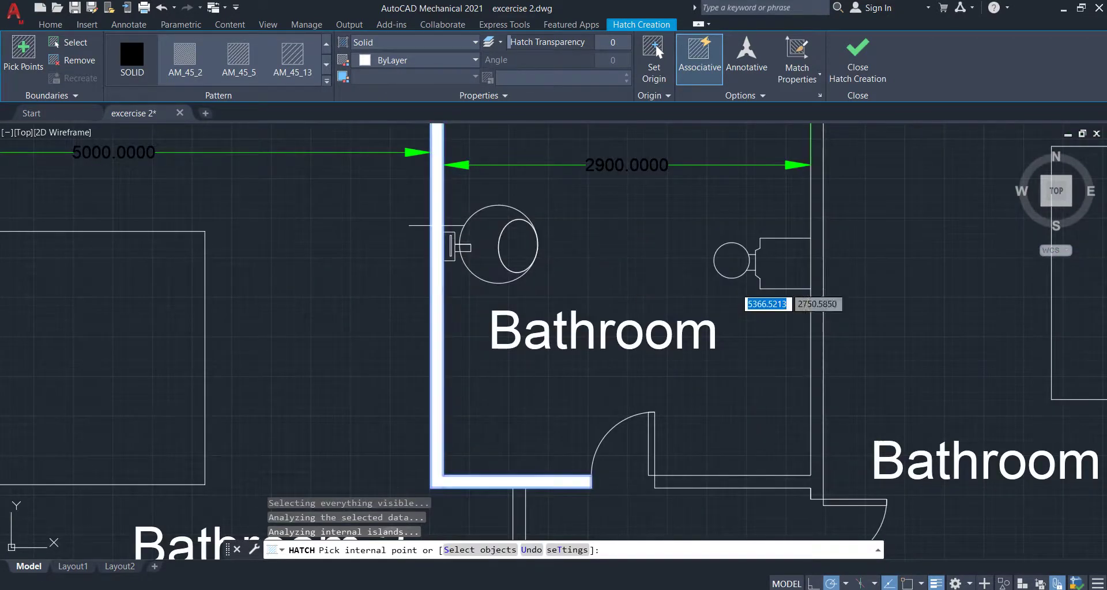
scroll(750, 340, down, 3)
scroll(751, 361, up, 2)
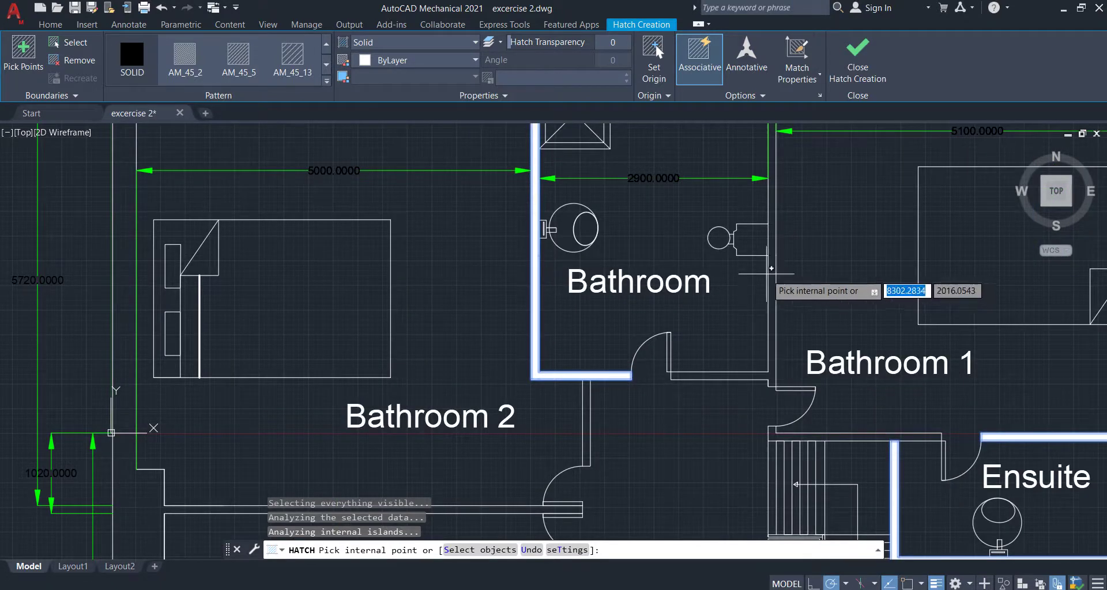
scroll(773, 287, down, 2)
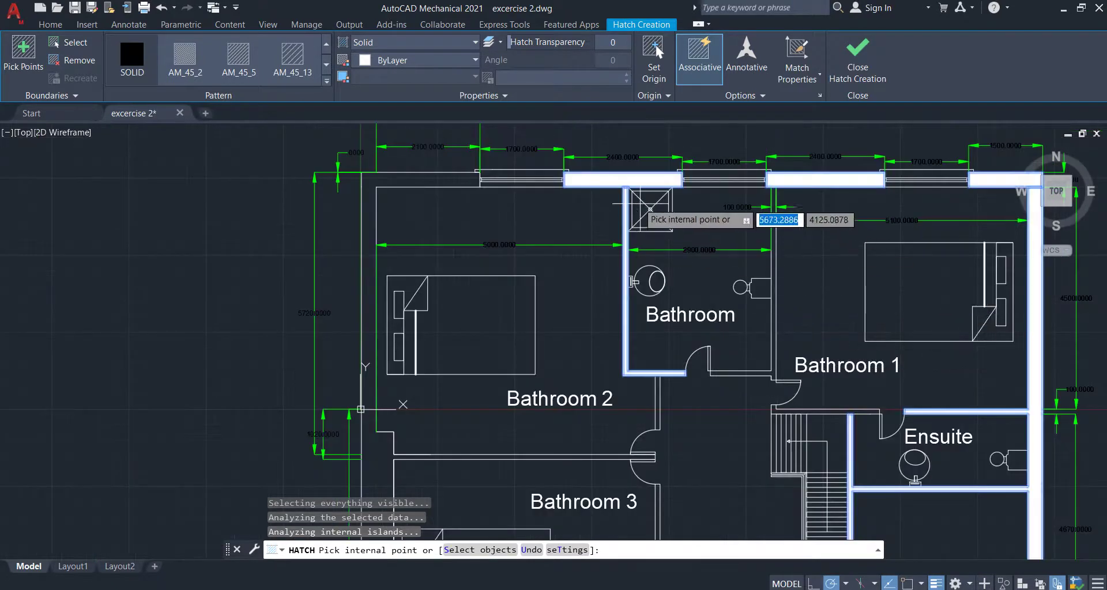
scroll(595, 147, up, 4)
scroll(634, 187, up, 3)
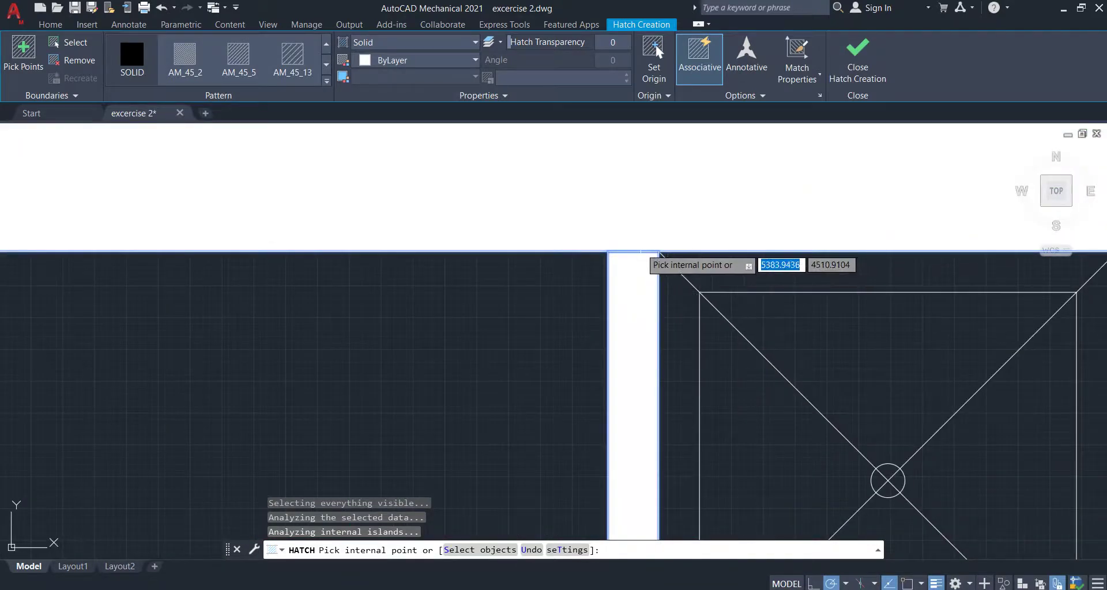
scroll(778, 259, down, 2)
scroll(778, 271, down, 3)
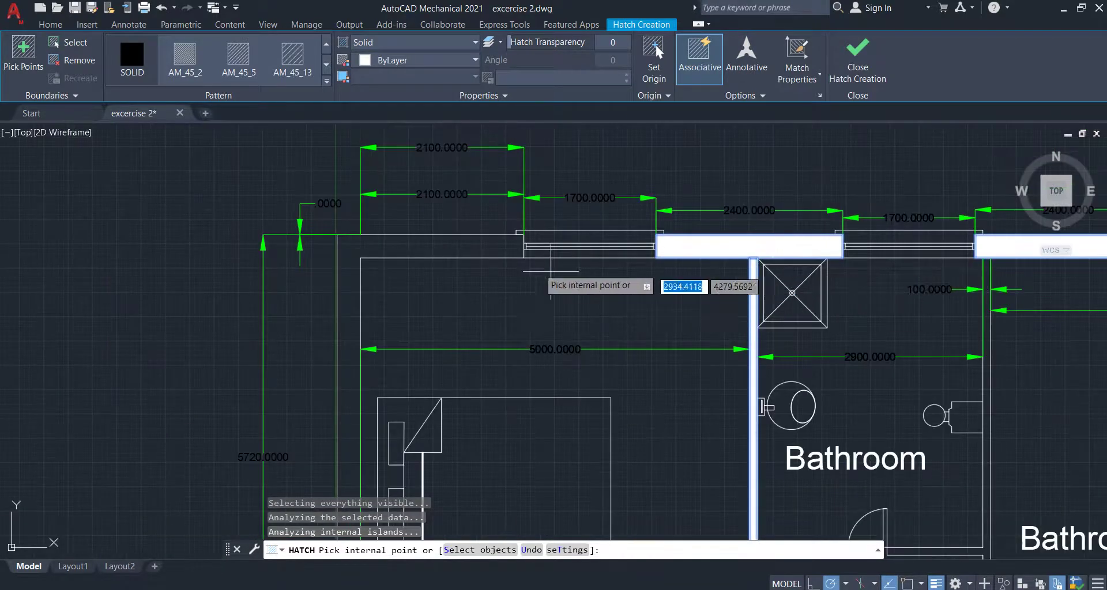
scroll(481, 242, down, 3)
click(490, 213)
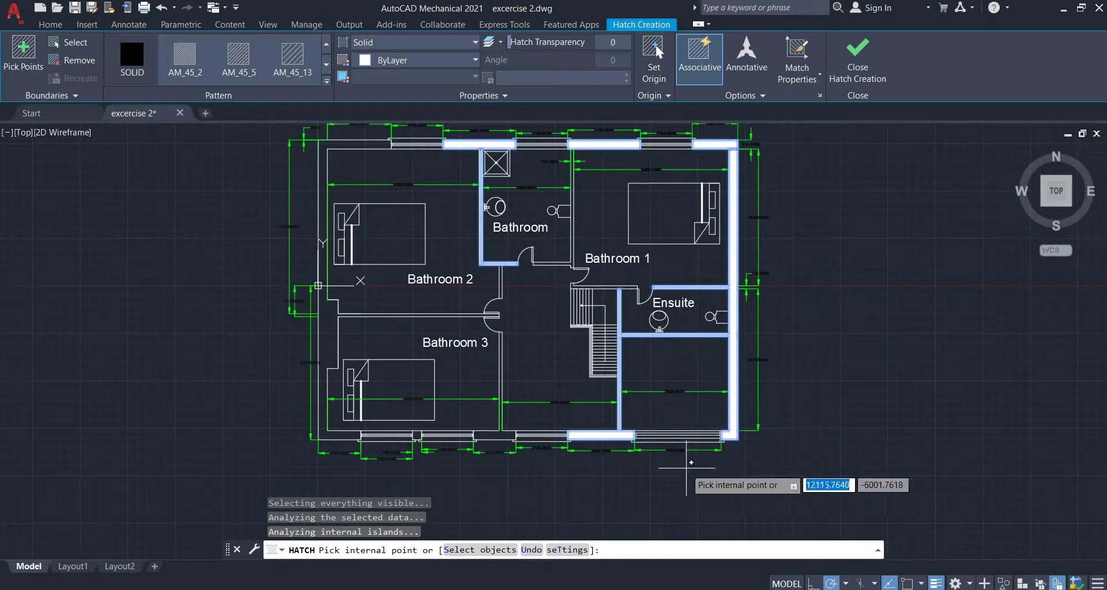
scroll(631, 287, up, 4)
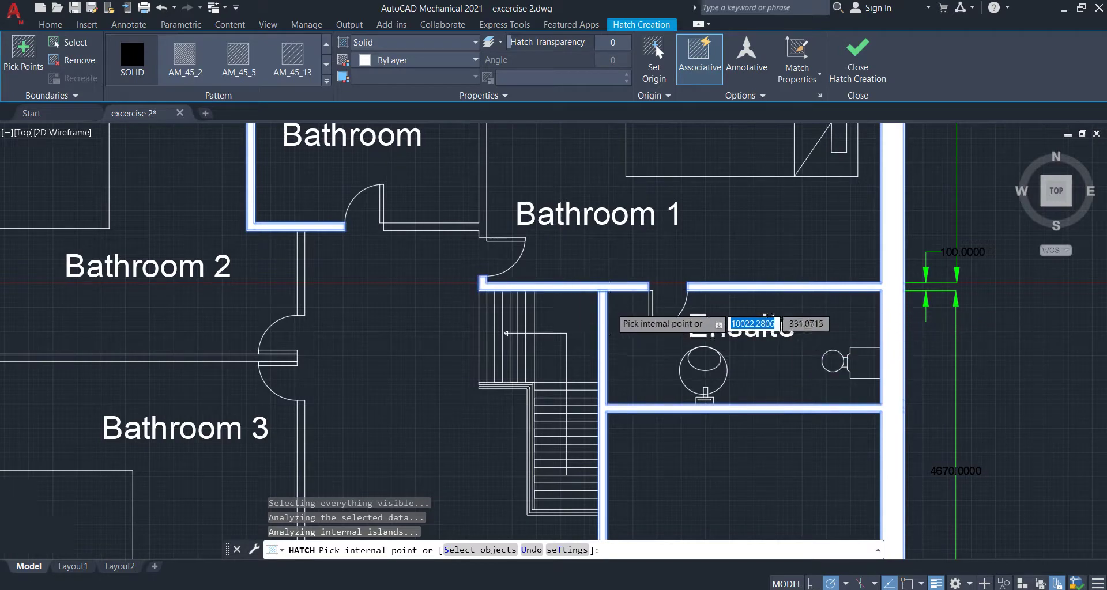
scroll(588, 254, up, 5)
scroll(548, 279, down, 5)
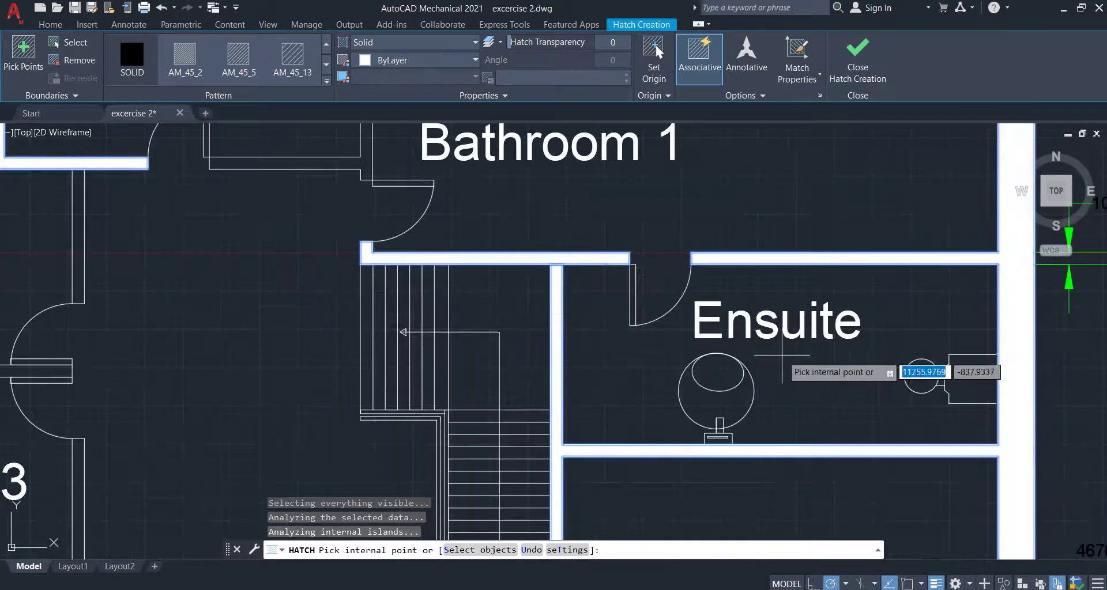
scroll(726, 343, down, 5)
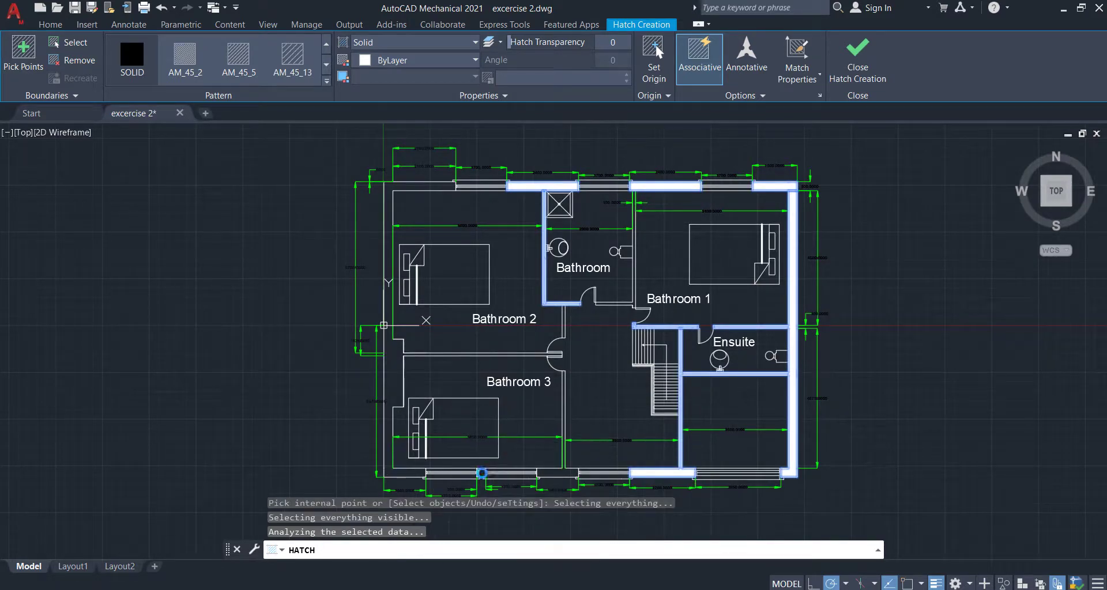
scroll(729, 378, up, 4)
Step: Apply the solid wall fill and select DWG To PDF.pc3 as the plotter
click(867, 69)
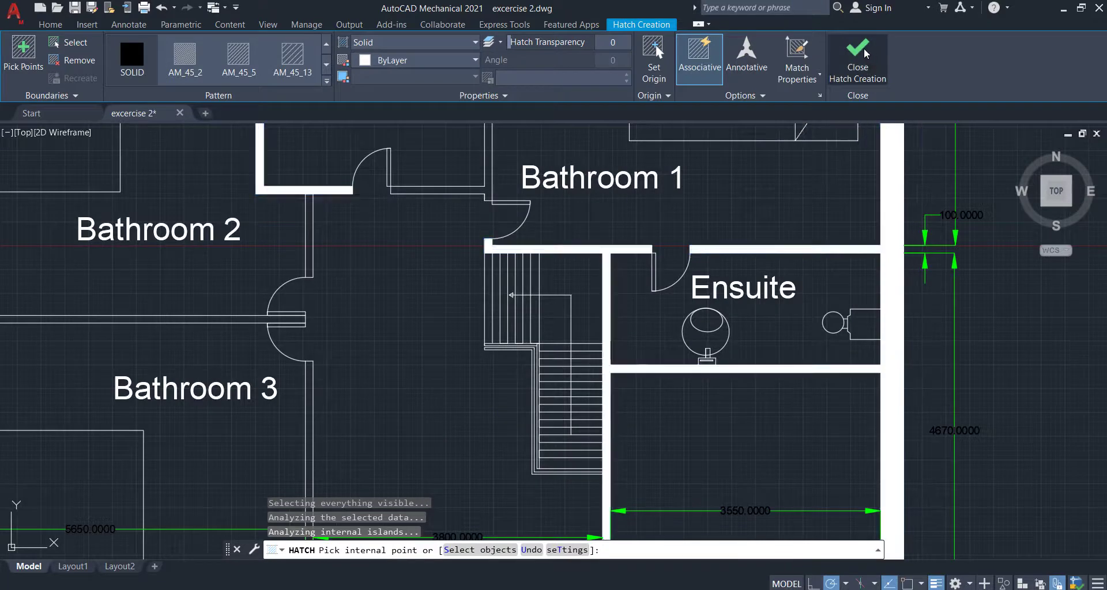
scroll(690, 327, down, 4)
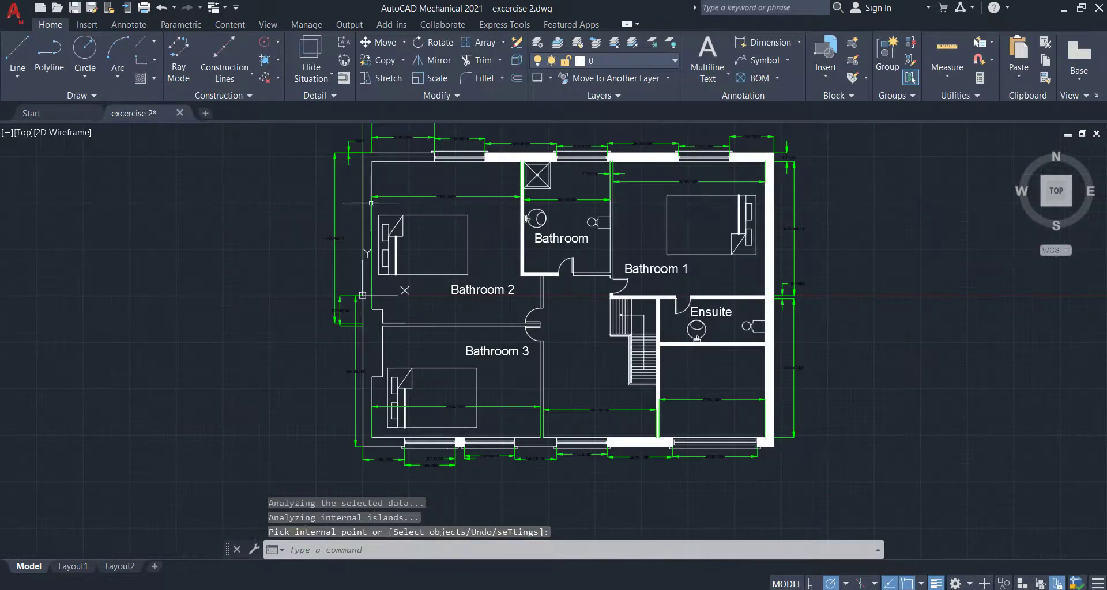
click(13, 12)
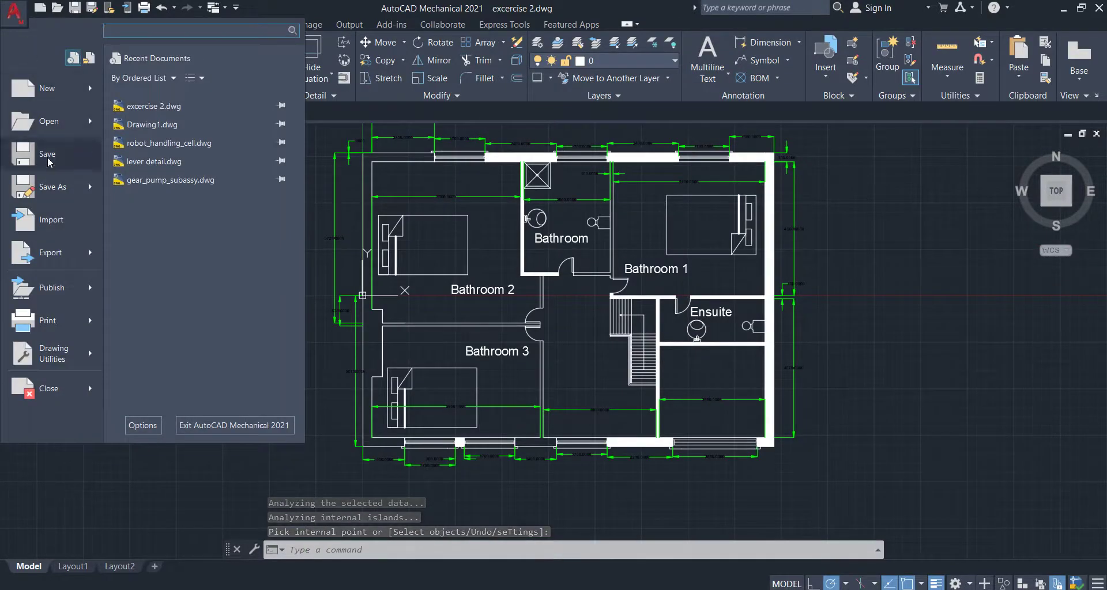
click(48, 319)
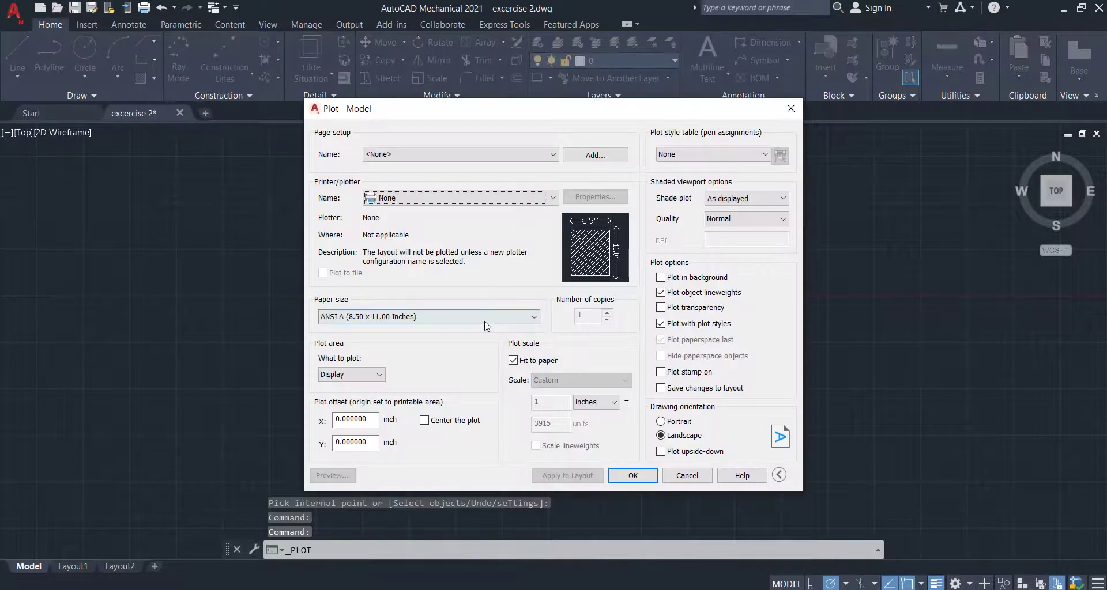
click(485, 321)
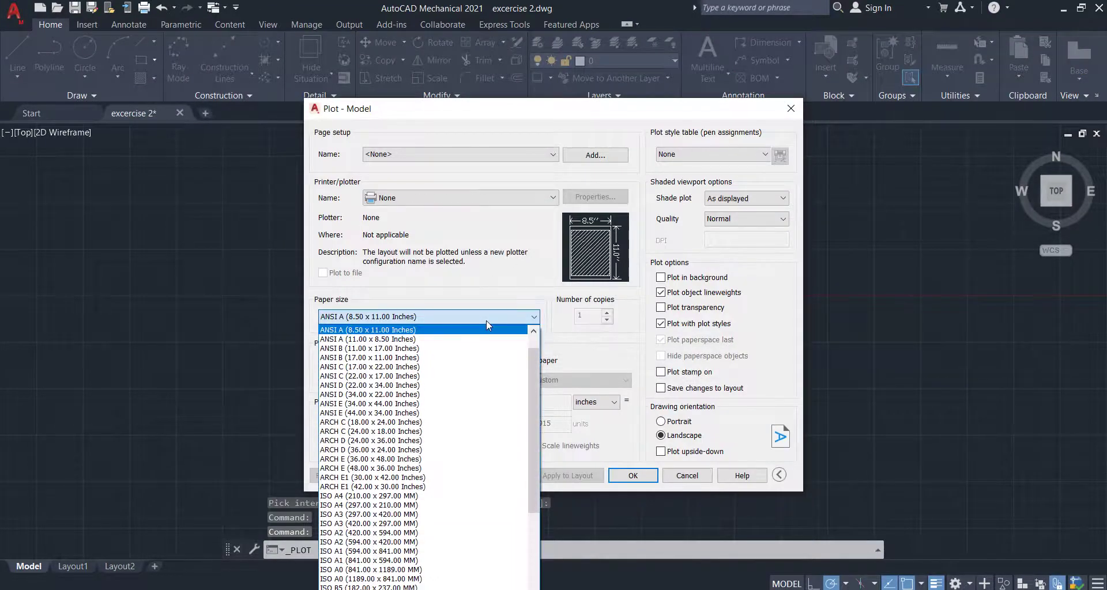
click(486, 320)
click(470, 198)
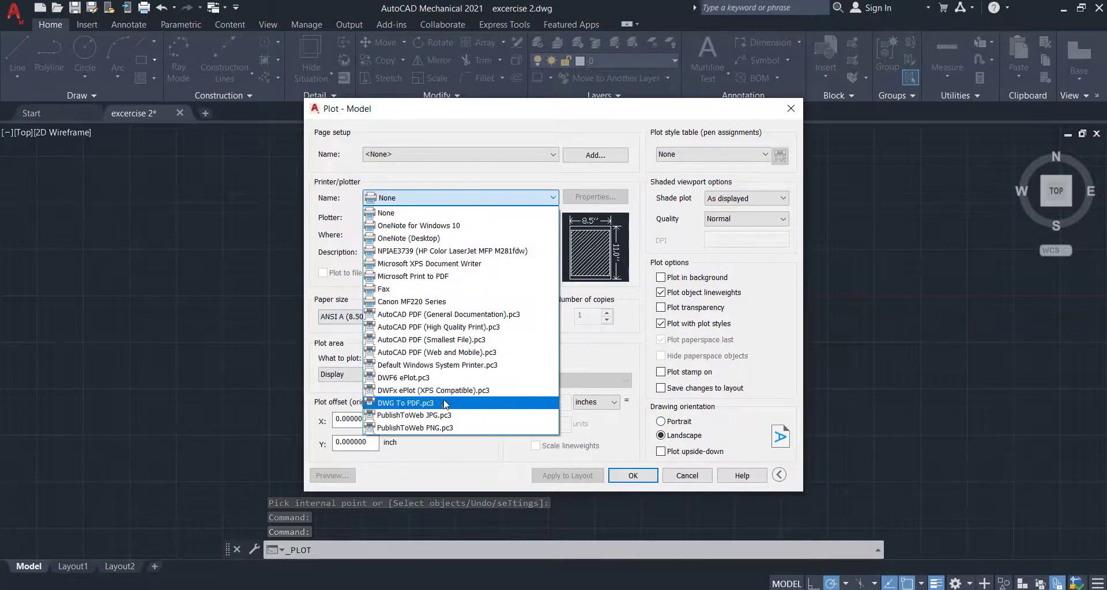
click(440, 402)
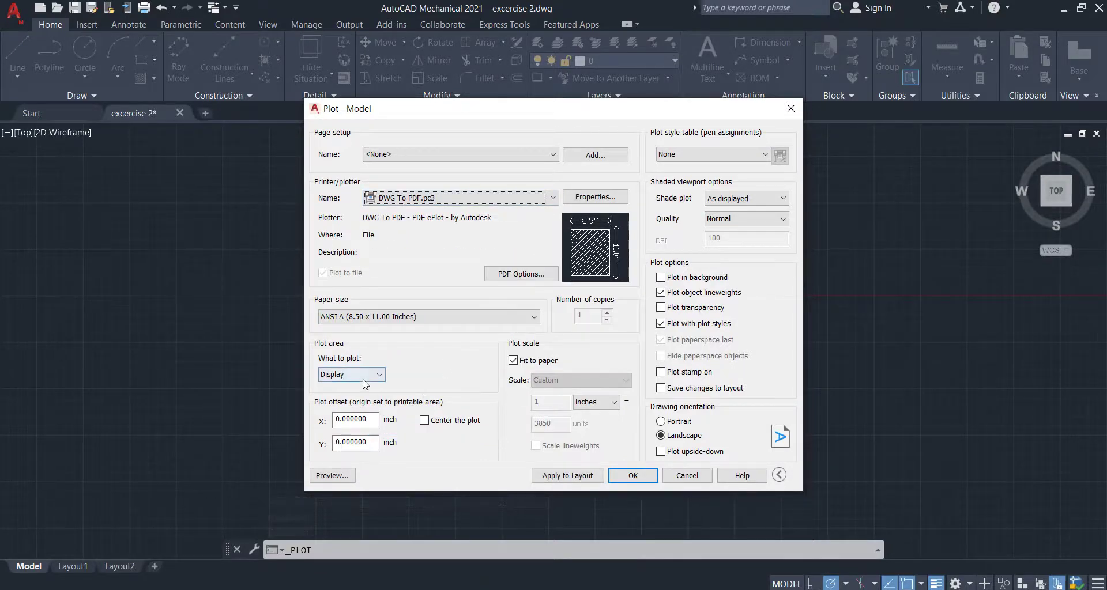
Step: Plot a window enclosing the whole floor plan and preview the sheet
click(364, 416)
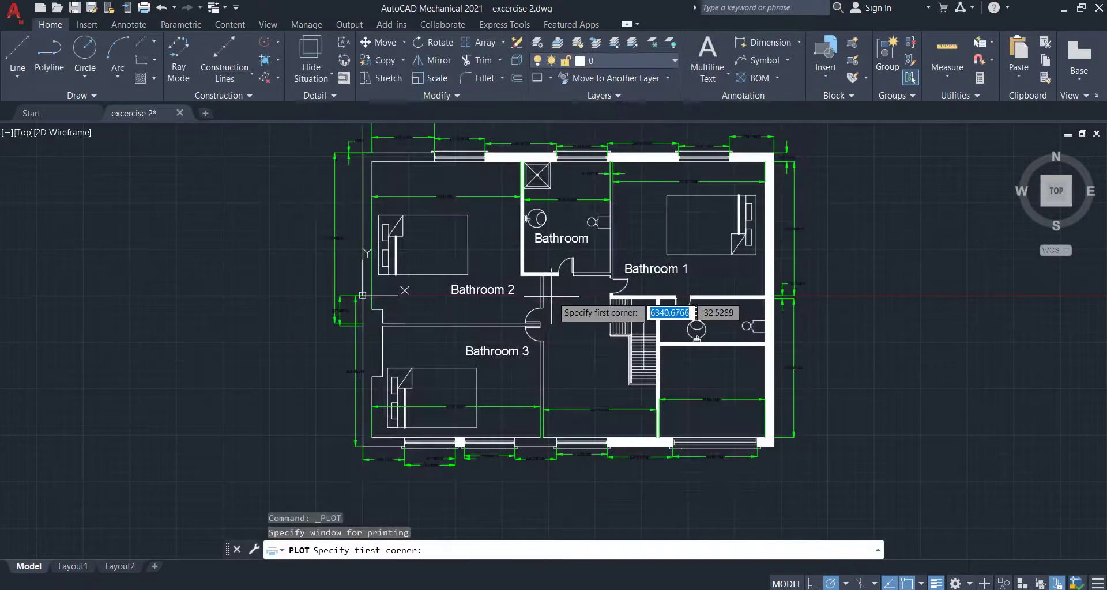
scroll(614, 305, down, 3)
click(379, 162)
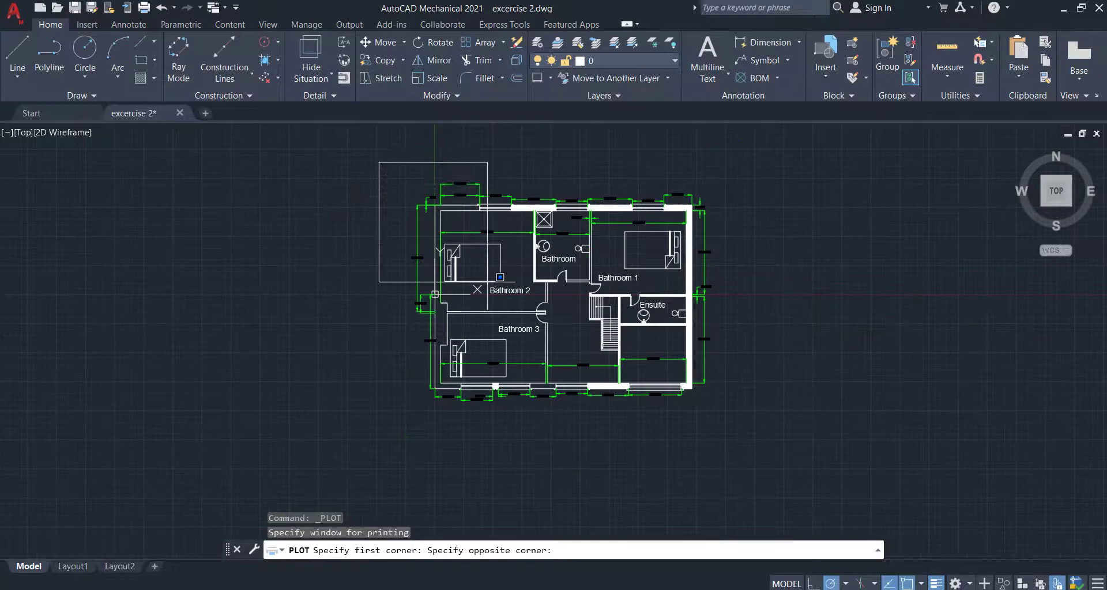
click(744, 431)
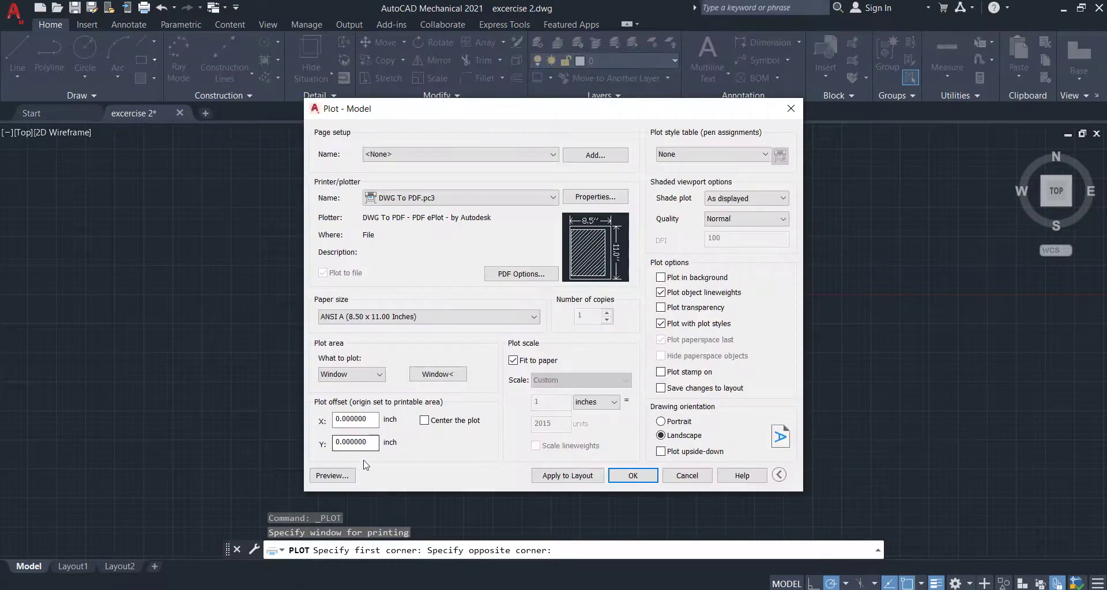
click(345, 477)
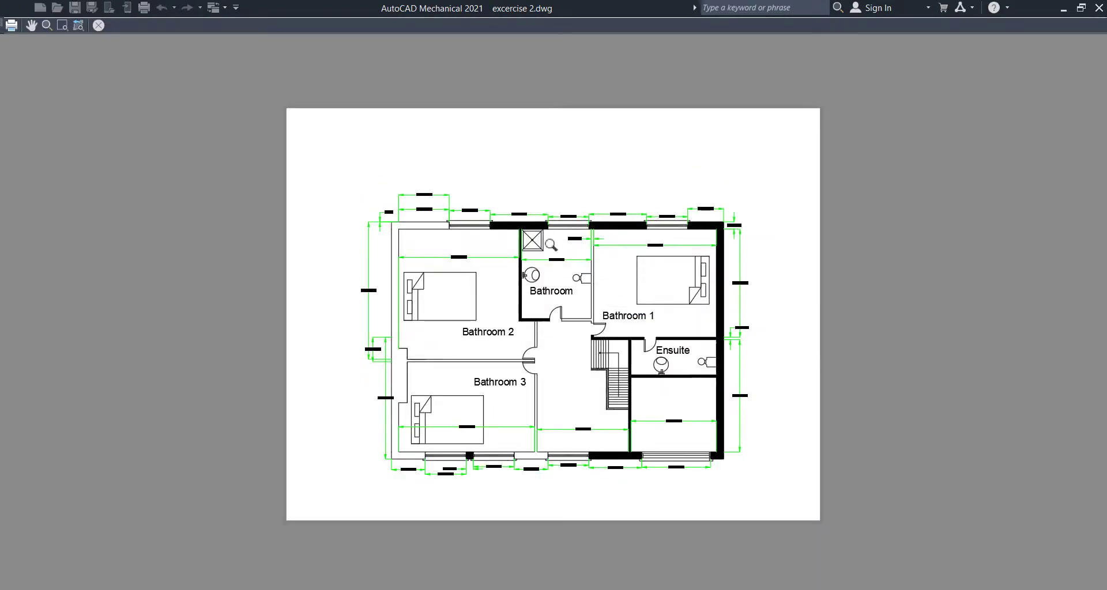
Step: Zoom and pan the plot preview to inspect walls and dimensions near the Ensuite and stairs, then close it
scroll(573, 198, up, 4)
scroll(574, 198, up, 2)
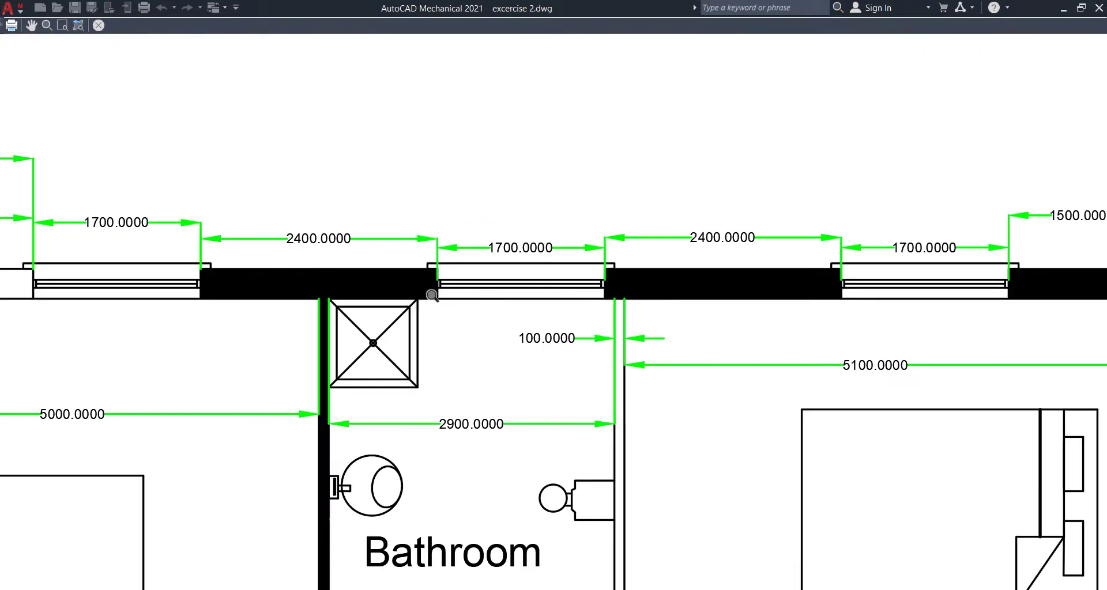
scroll(350, 303, down, 3)
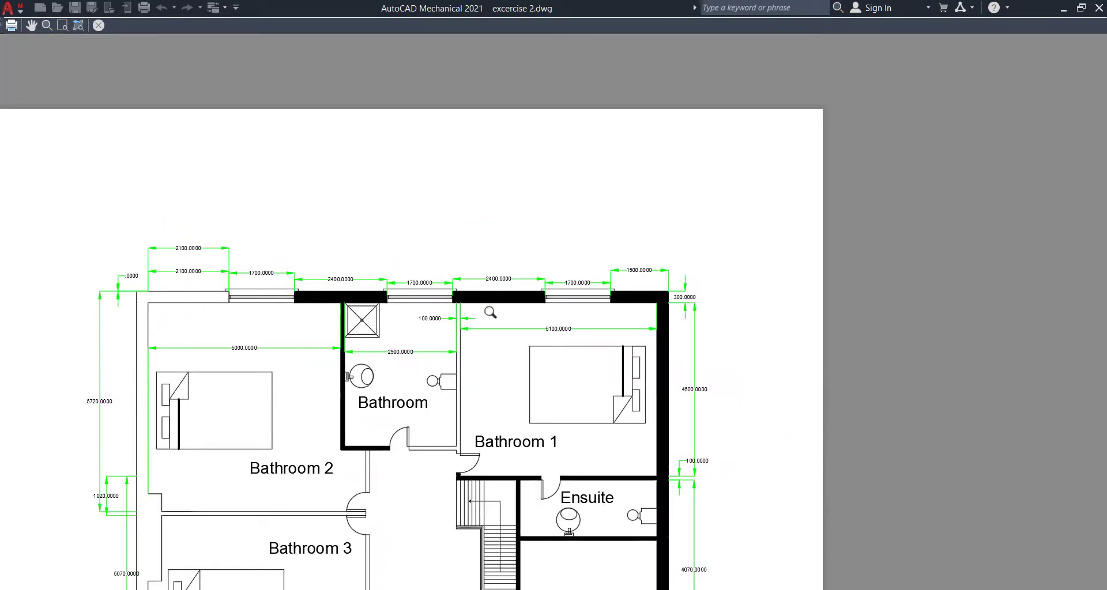
scroll(561, 337, down, 2)
scroll(637, 385, up, 2)
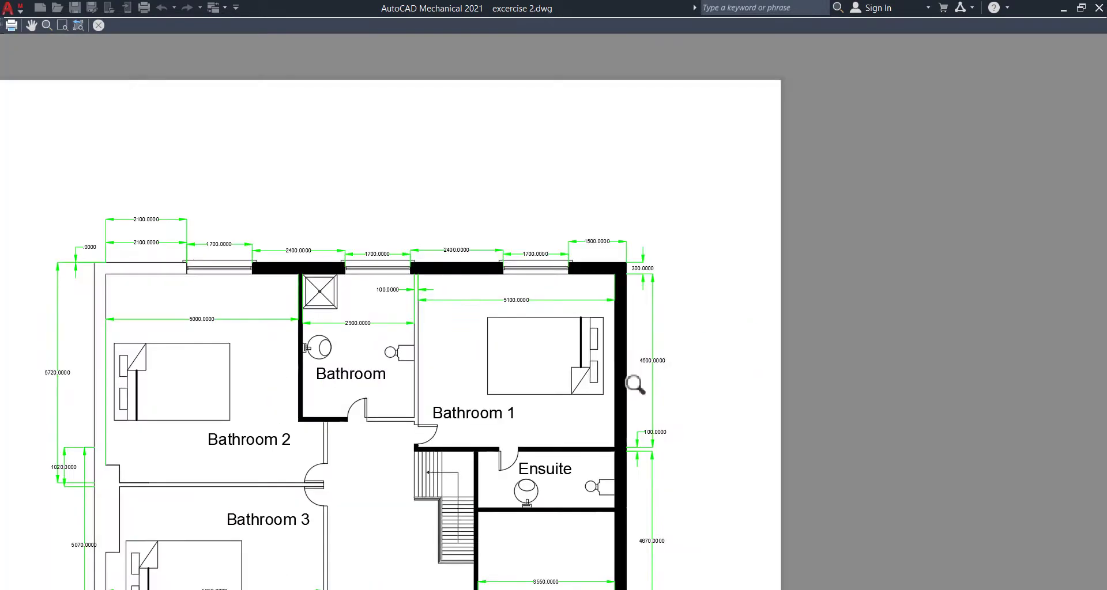
mouse_move(637, 385)
middle_down()
mouse_move(655, 254)
mouse_move(734, 153)
middle_up()
scroll(593, 427, up, 2)
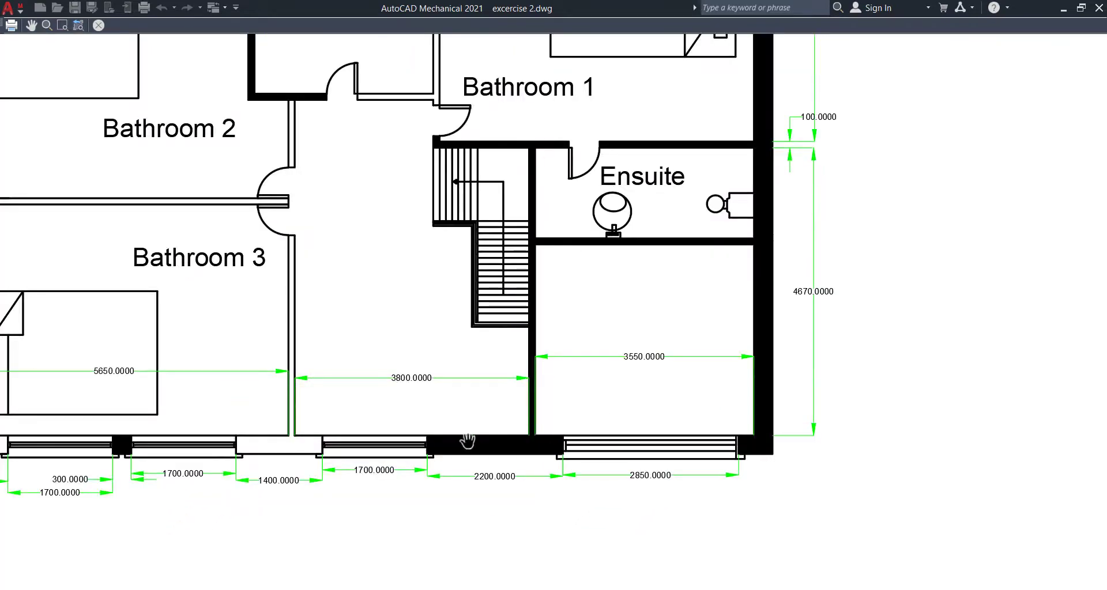
scroll(433, 441, down, 2)
scroll(233, 436, up, 2)
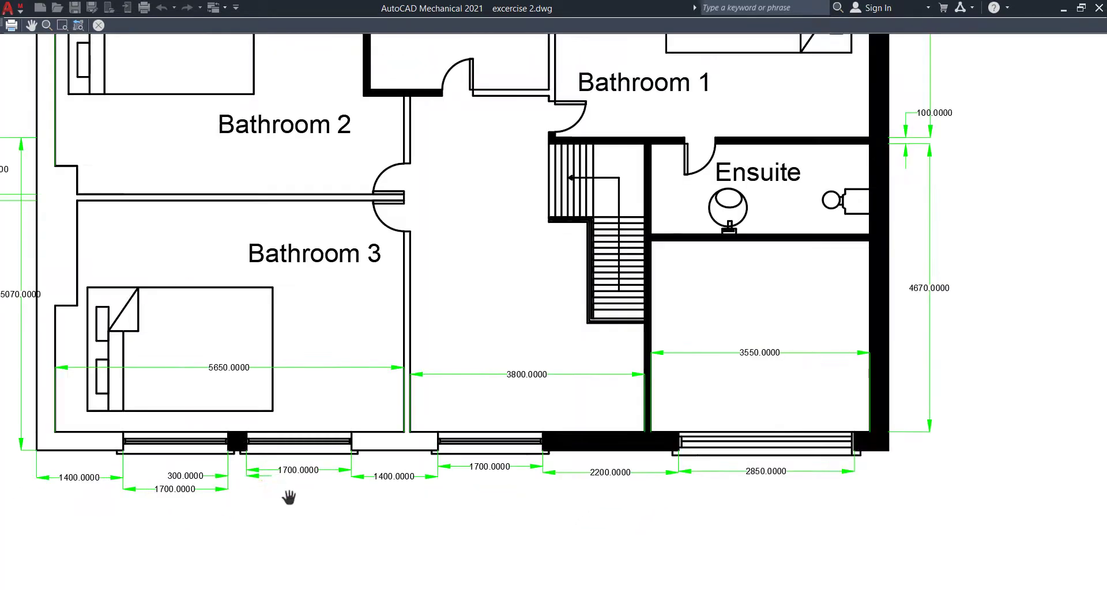
scroll(286, 493, up, 2)
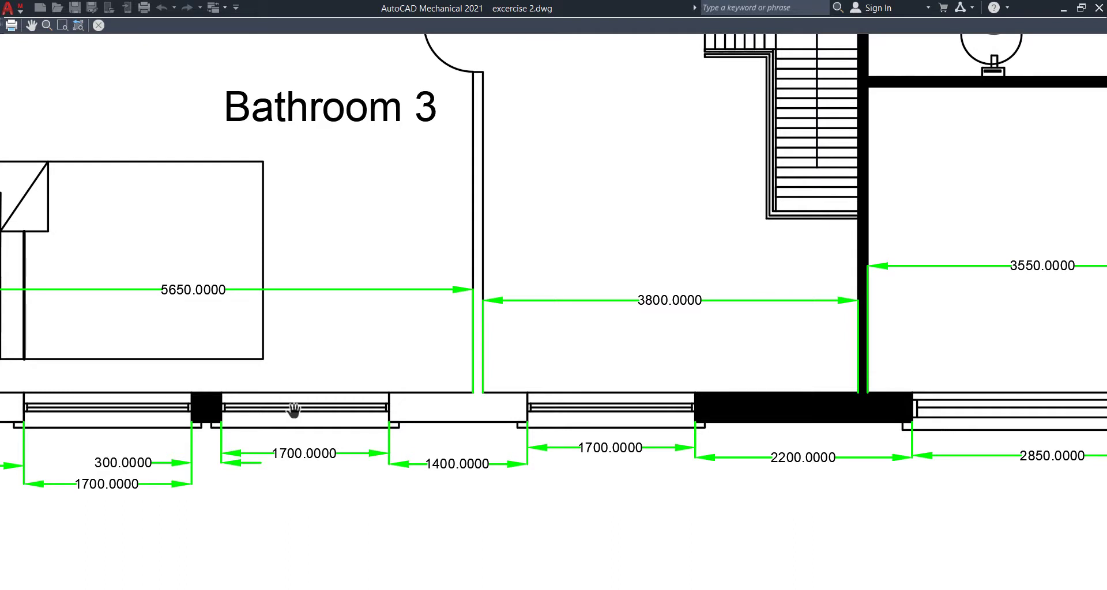
scroll(294, 409, down, 2)
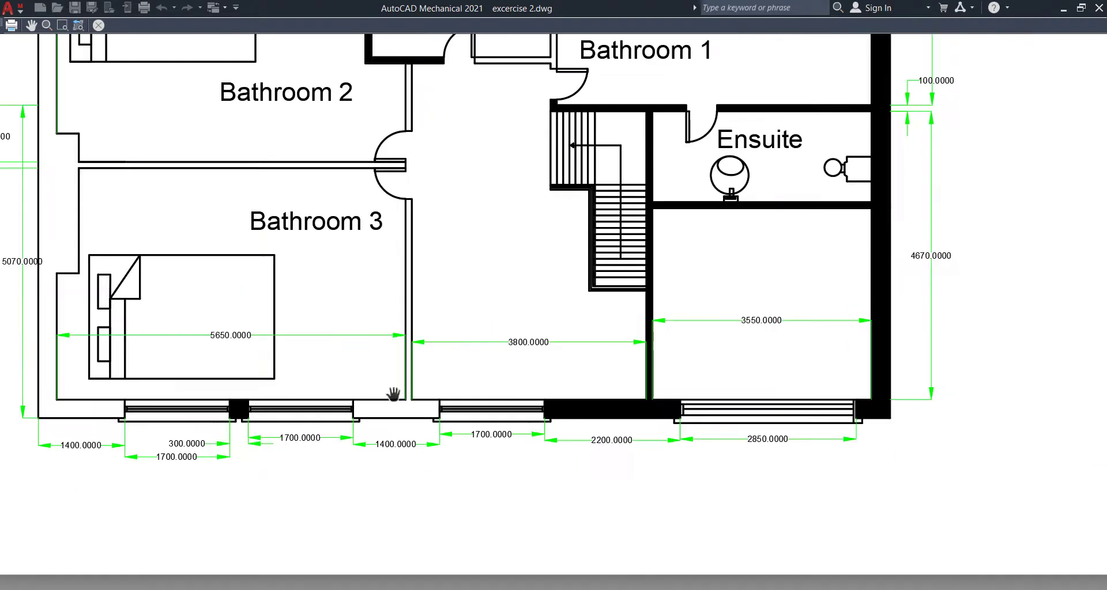
scroll(390, 393, down, 1)
scroll(508, 316, down, 2)
scroll(502, 133, up, 2)
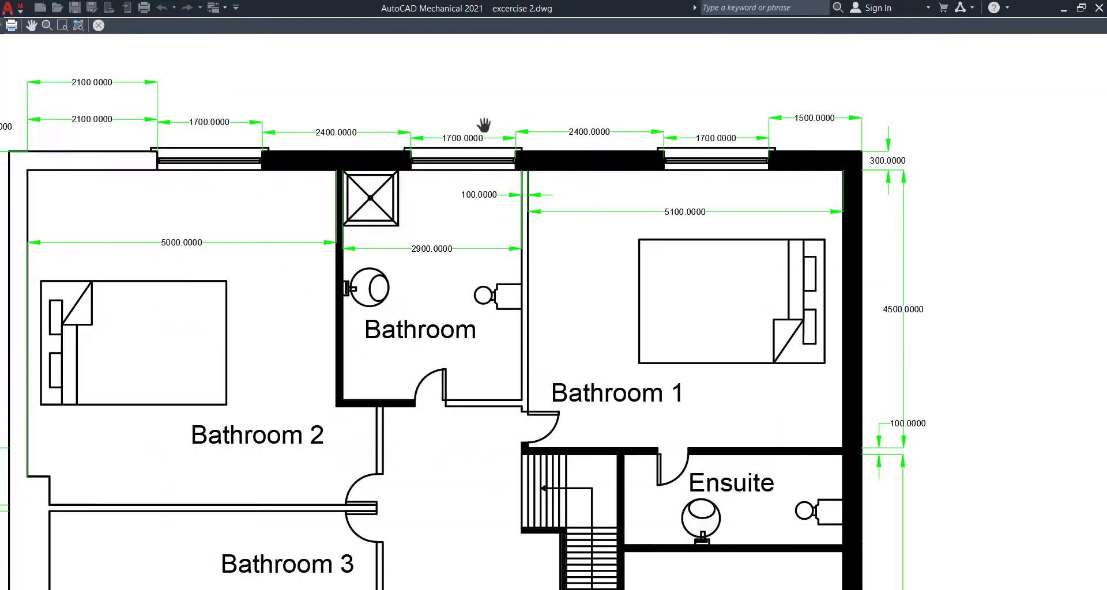
scroll(296, 138, down, 2)
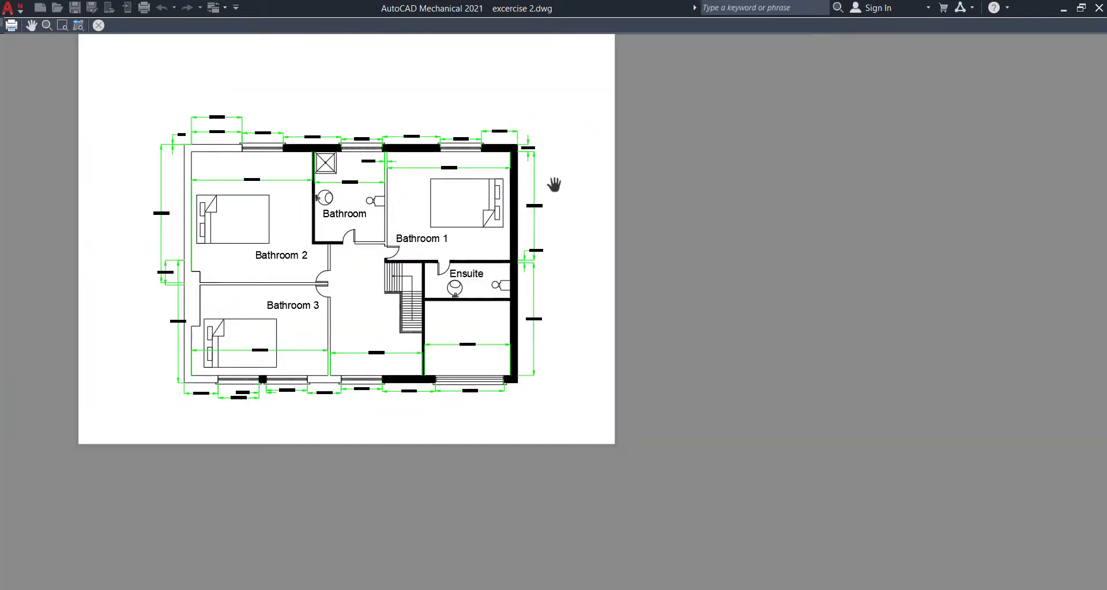
scroll(553, 185, up, 2)
scroll(456, 192, down, 1)
scroll(394, 210, down, 1)
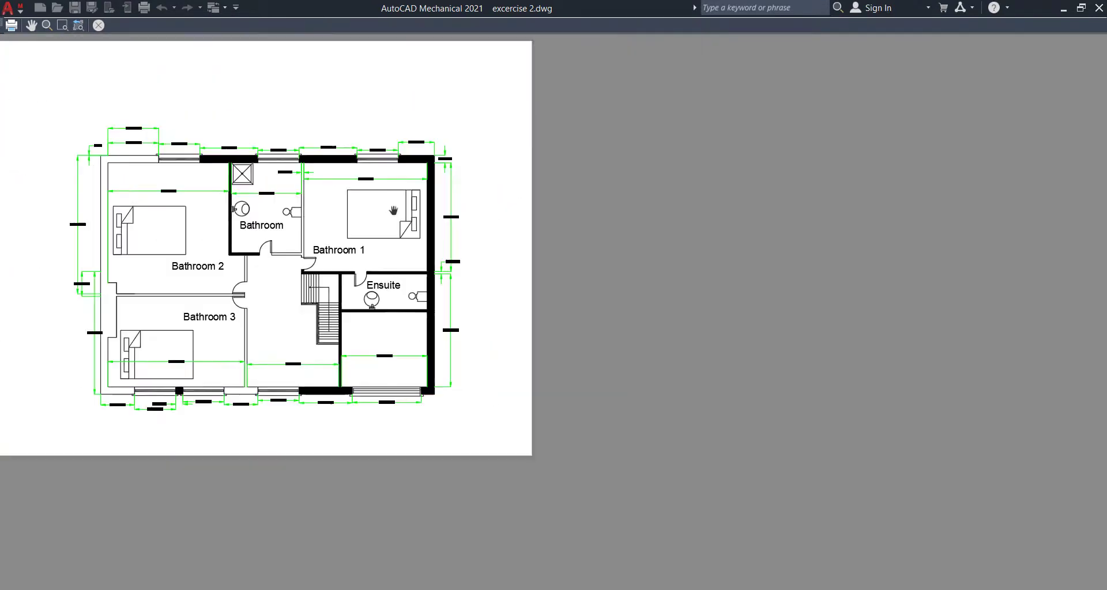
scroll(184, 177, up, 1)
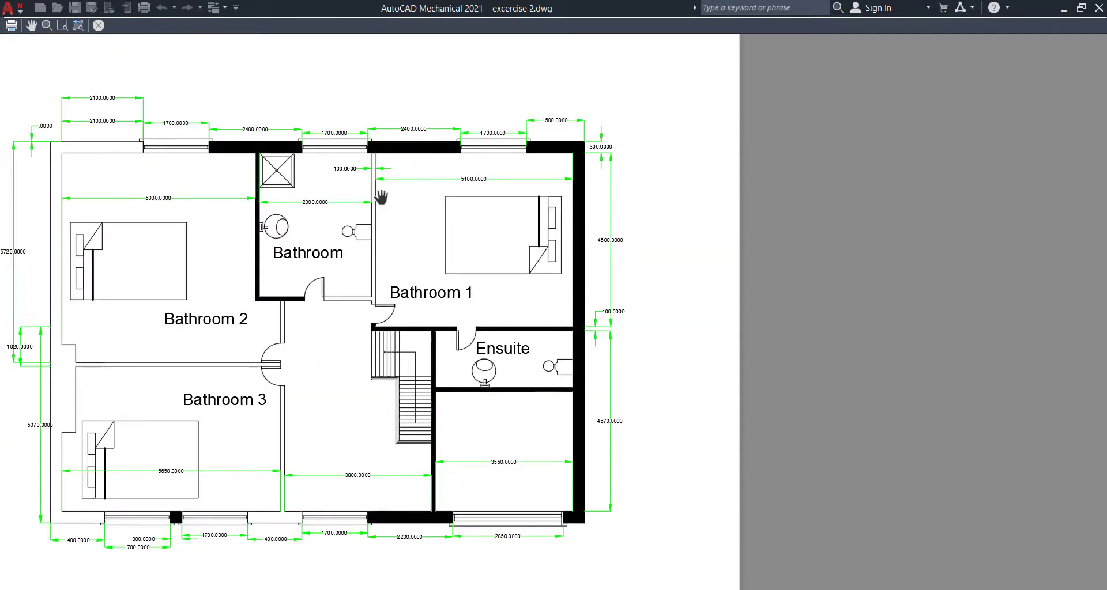
key(Escape)
key(Escape)
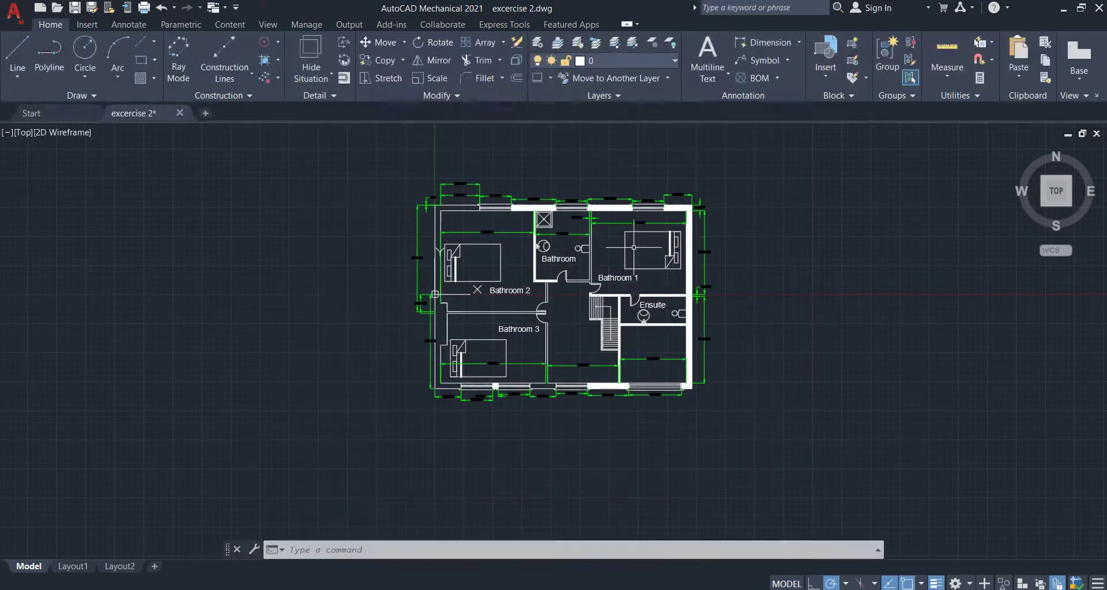
scroll(454, 231, up, 4)
click(443, 176)
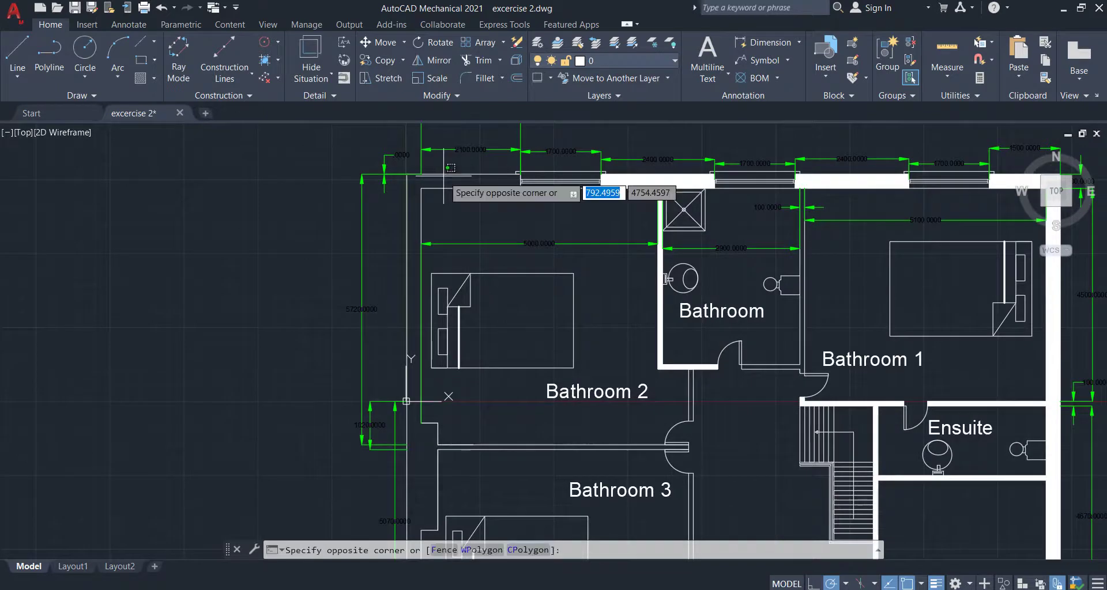
key(Escape)
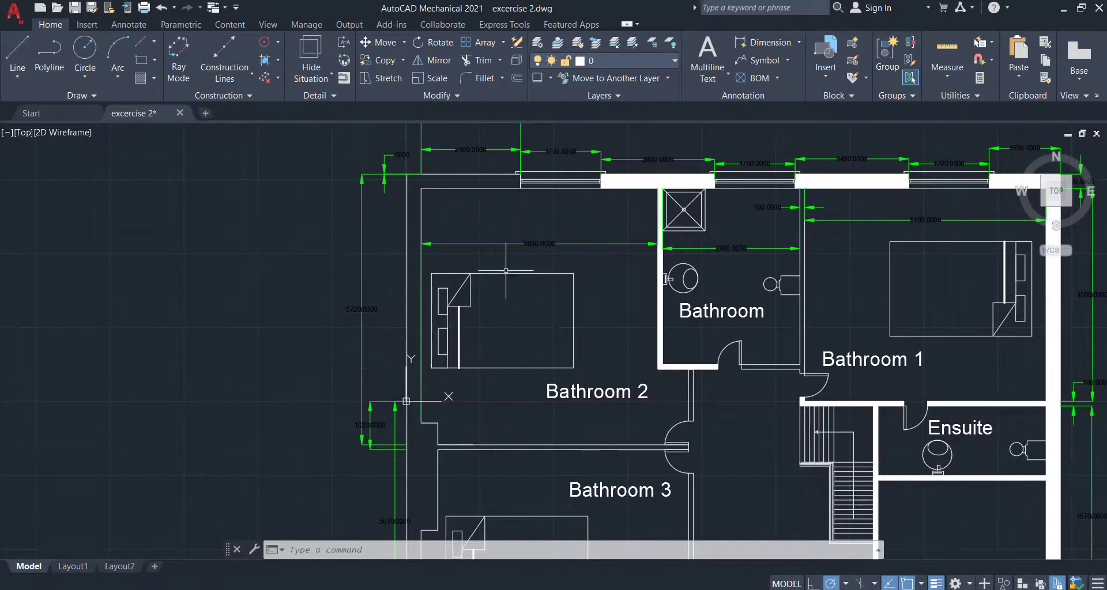
scroll(588, 313, down, 2)
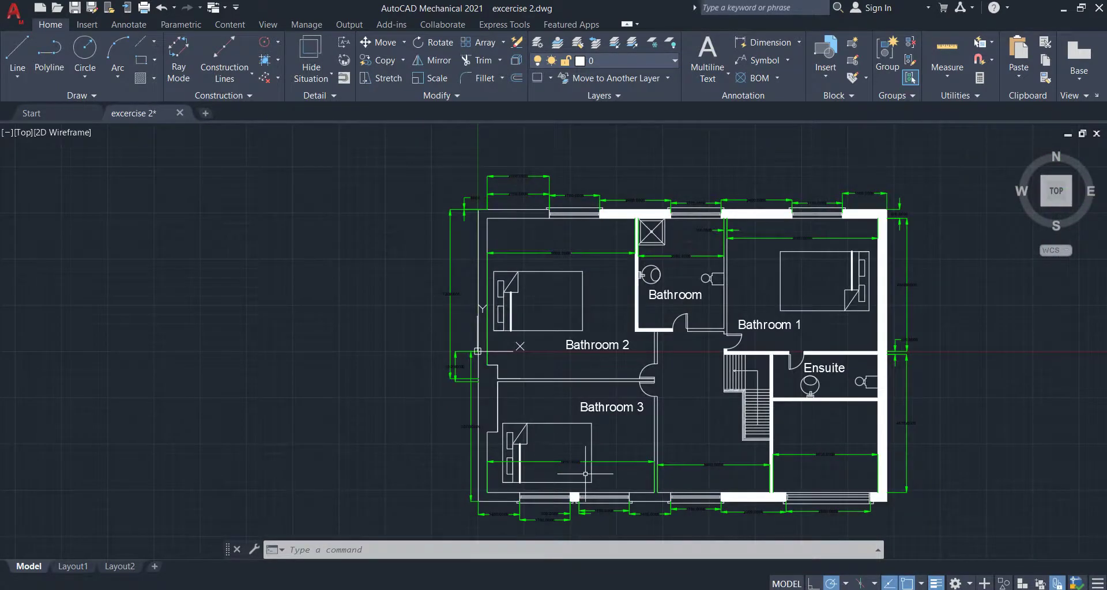
scroll(763, 311, up, 1)
scroll(719, 351, up, 4)
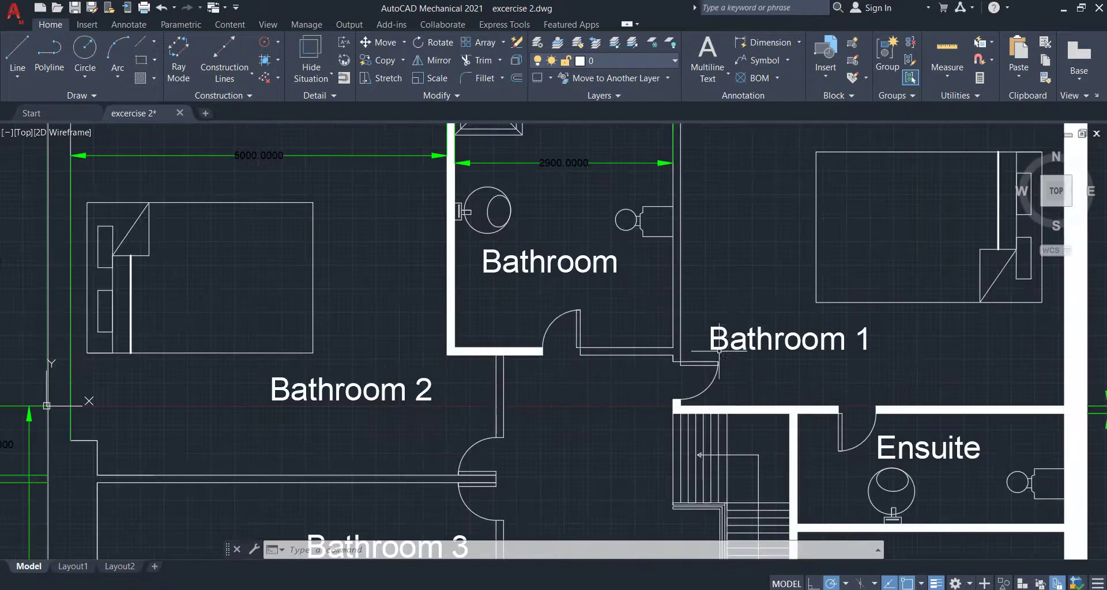
scroll(702, 367, up, 2)
click(667, 310)
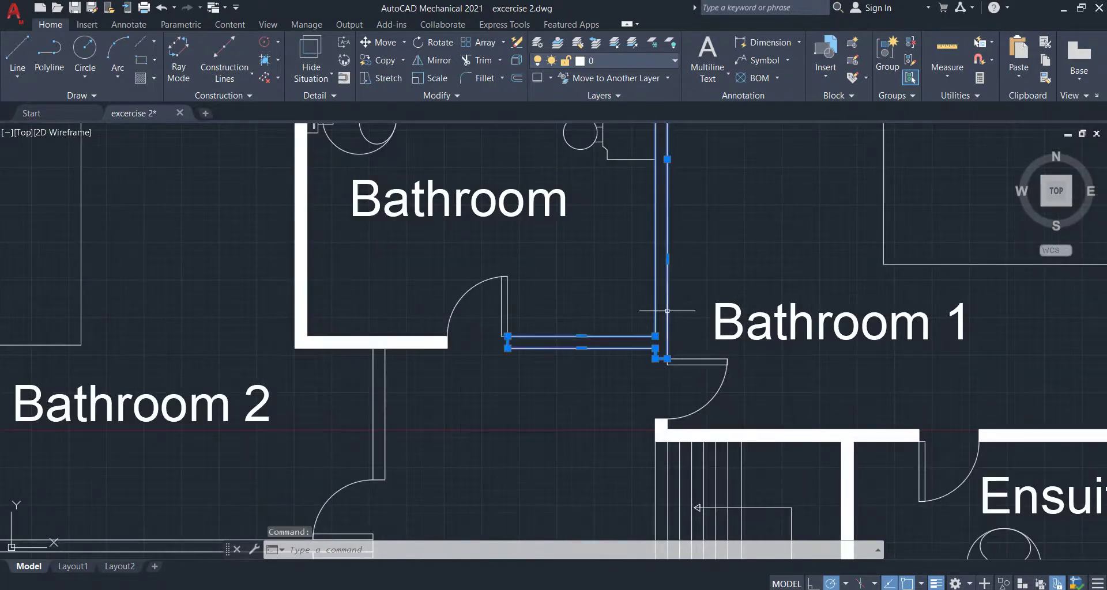
scroll(689, 294, down, 2)
middle_drag(719, 277, 685, 394)
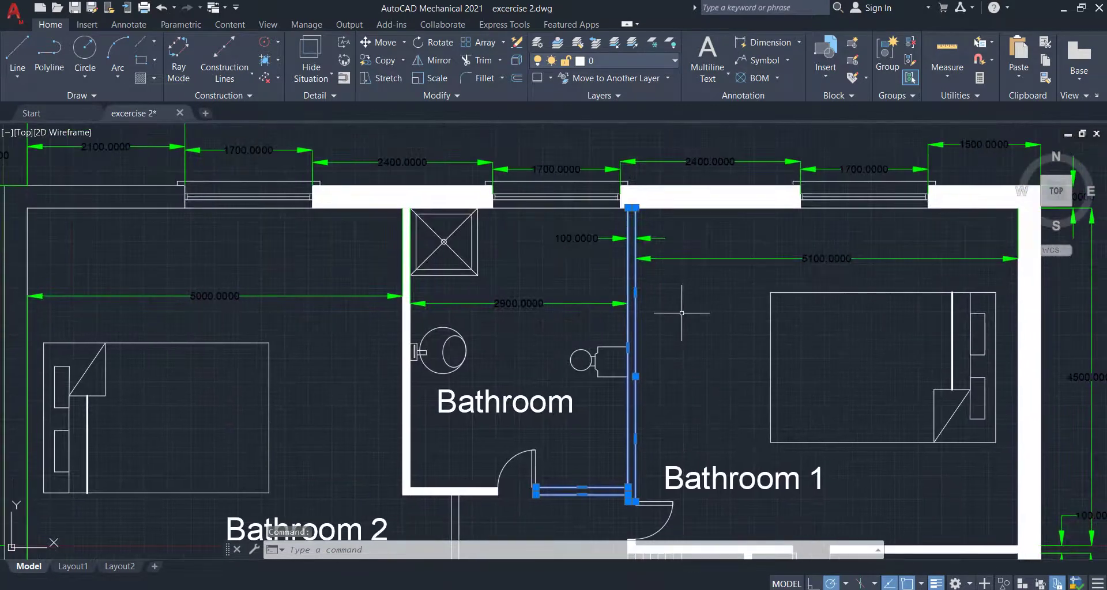
key(Escape)
key(Escape)
key(Escape)
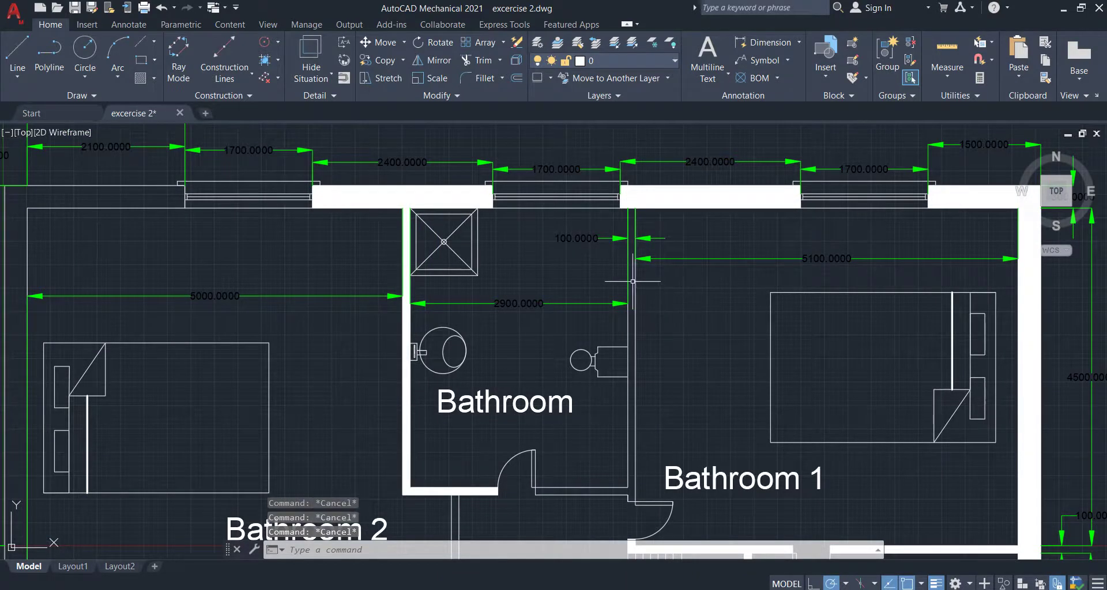
click(628, 326)
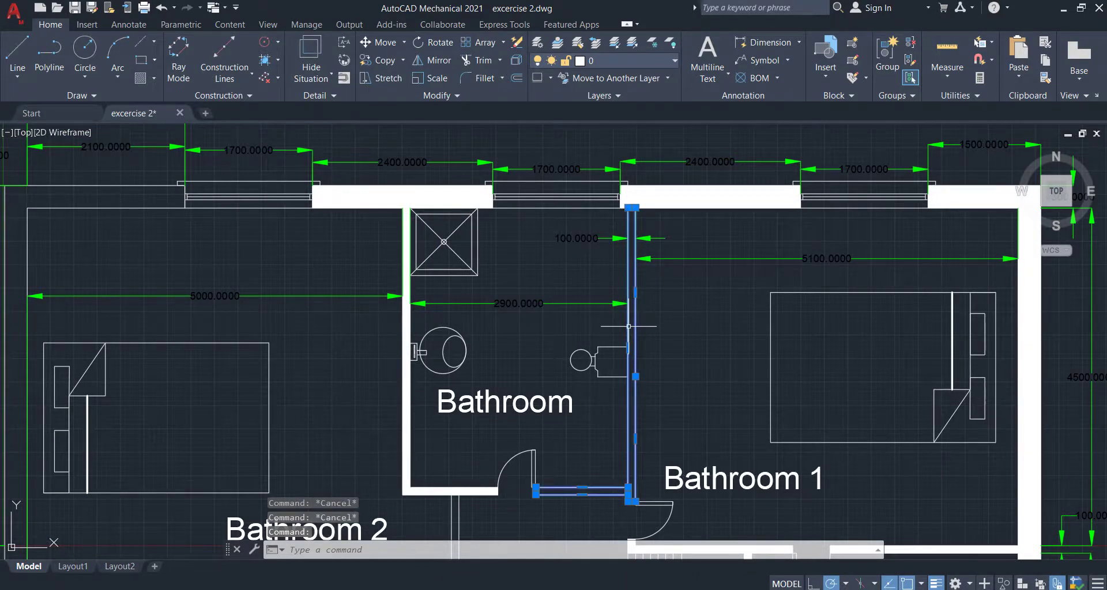
text(HA)
Step: Restart the SOLID hatch and pick the wall beside Bathroom 3
key(Return)
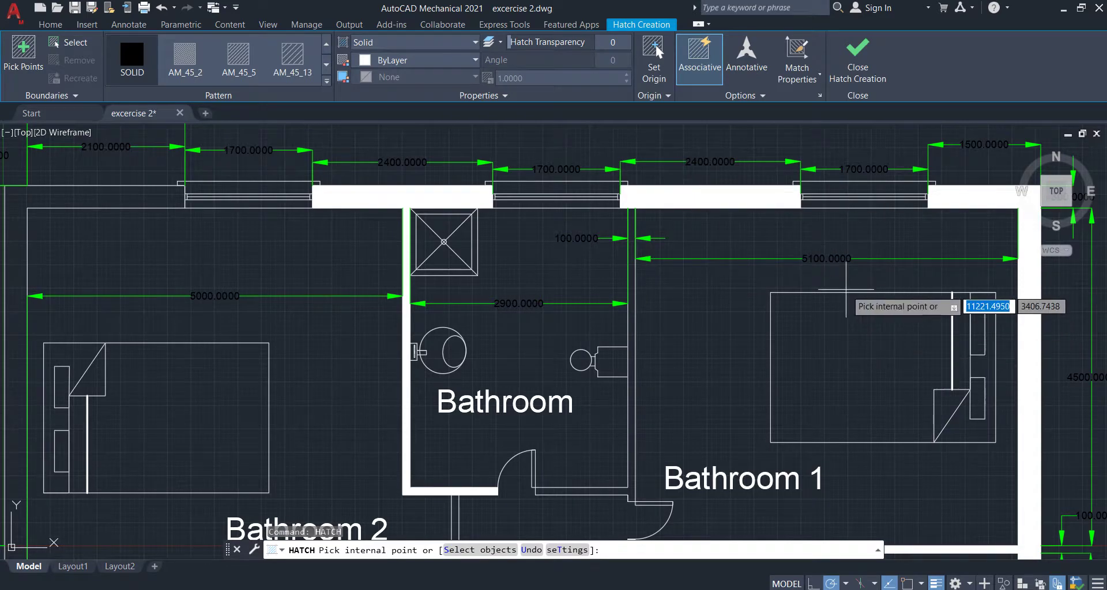
scroll(846, 290, down, 2)
scroll(694, 376, down, 2)
middle_drag(657, 379, 664, 258)
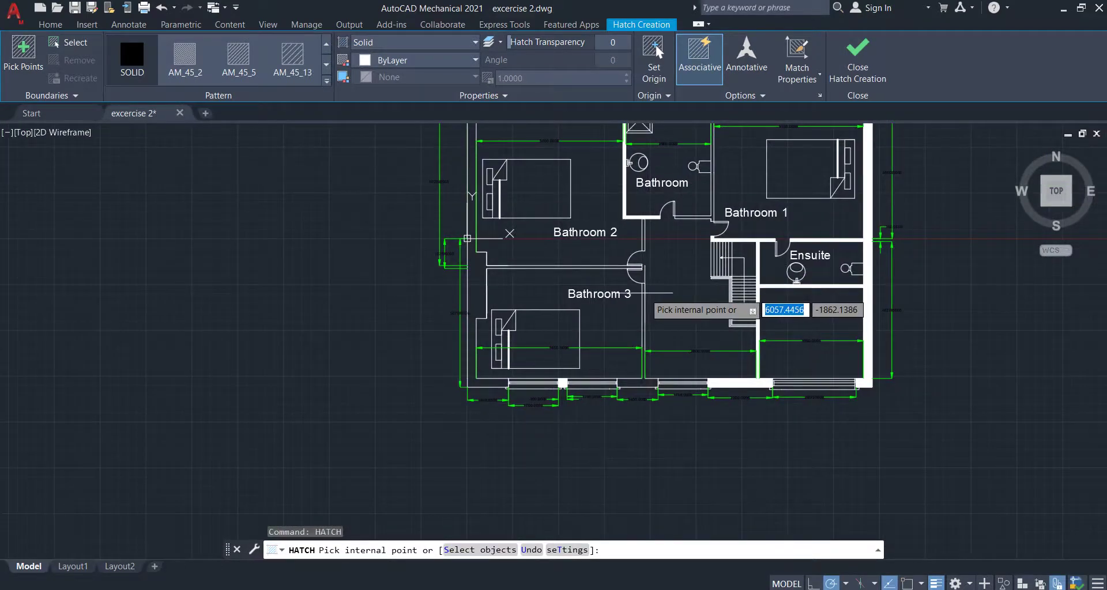
scroll(645, 293, up, 3)
click(645, 310)
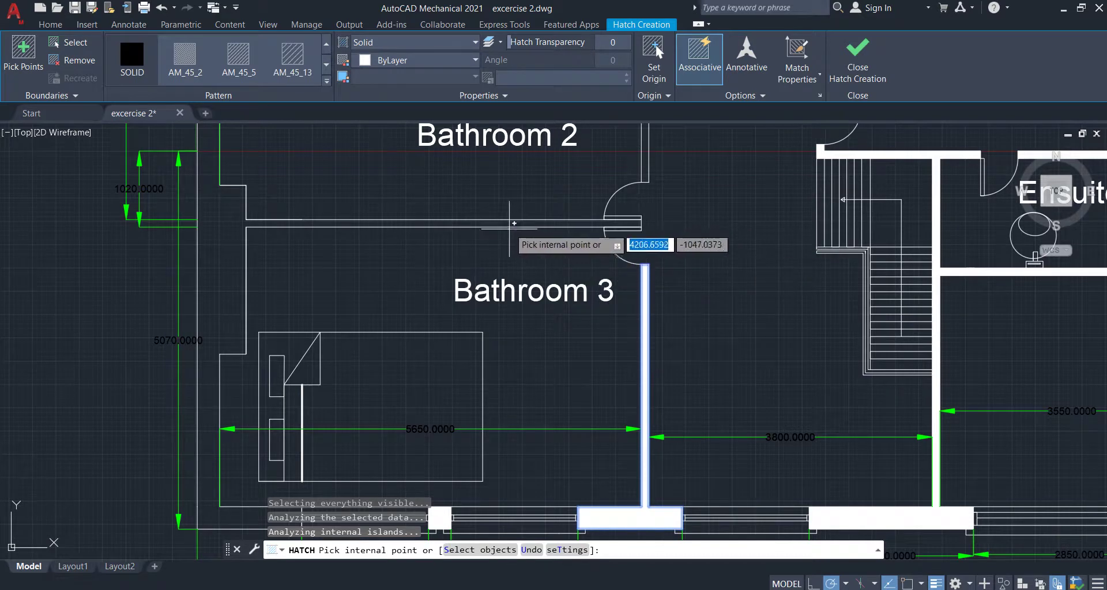
Step: Pan and zoom over the Bathroom and Bathroom 1 area, then view the whole house
scroll(454, 226, down, 4)
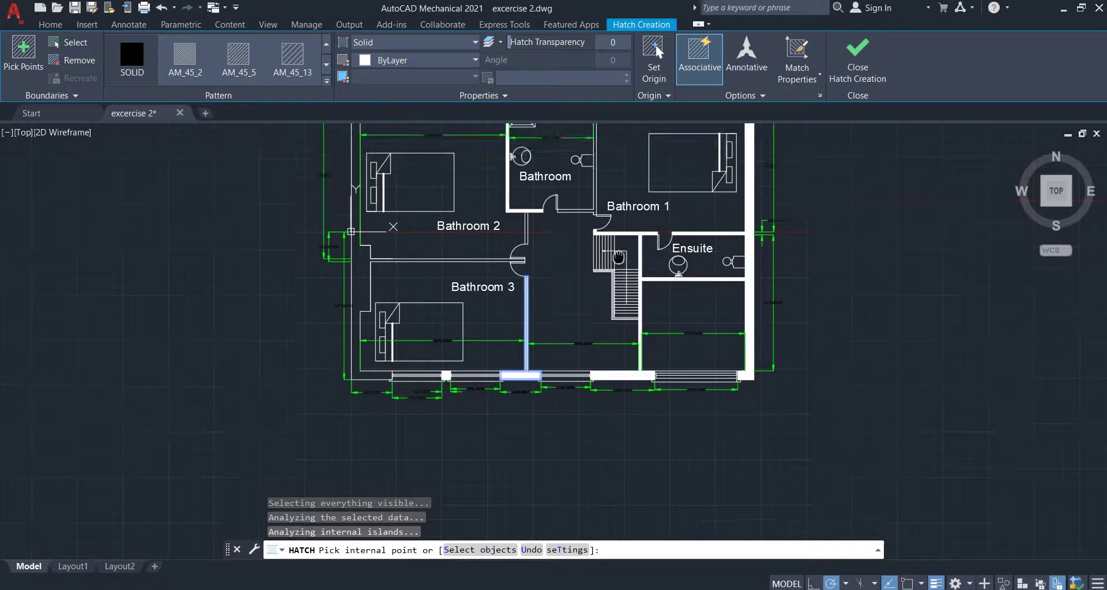
middle_drag(614, 211, 629, 340)
scroll(568, 359, up, 3)
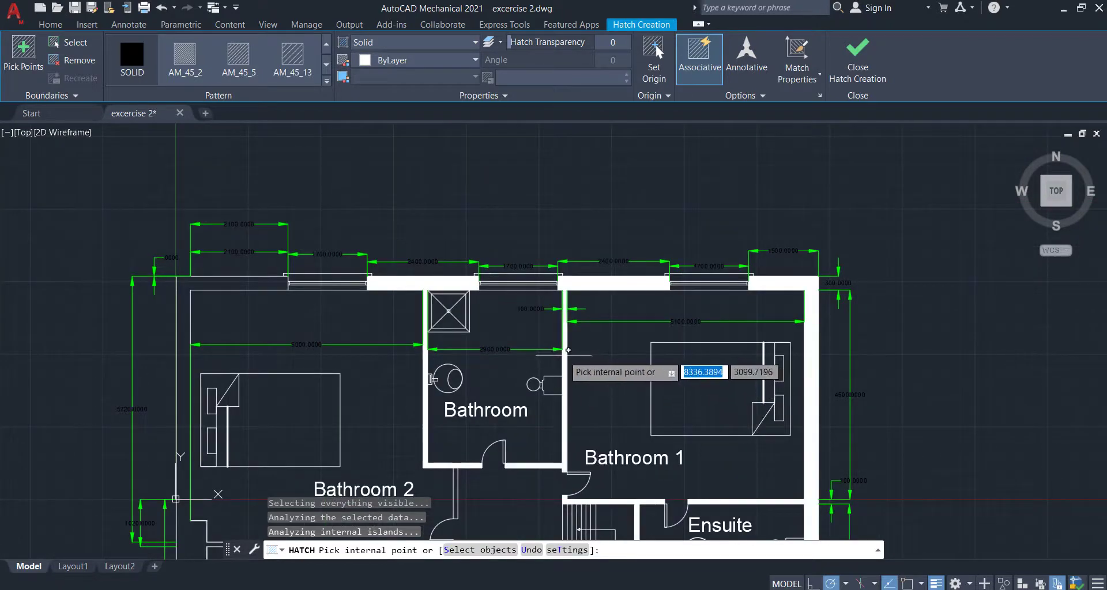
scroll(567, 359, up, 3)
scroll(596, 347, down, 3)
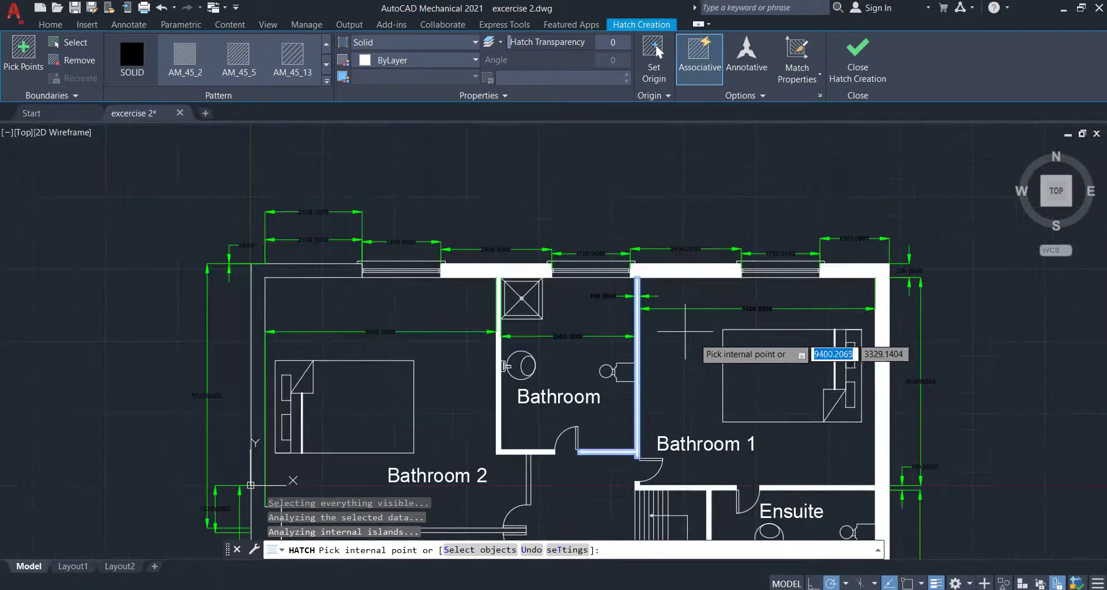
scroll(628, 363, up, 1)
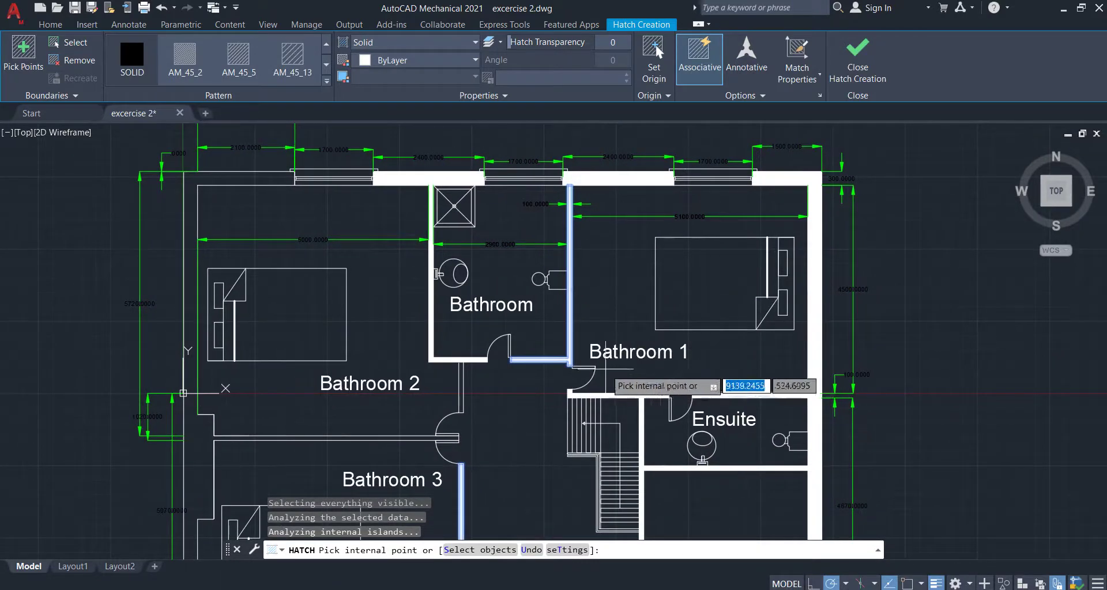
scroll(611, 372, up, 3)
scroll(587, 365, down, 3)
scroll(721, 388, down, 3)
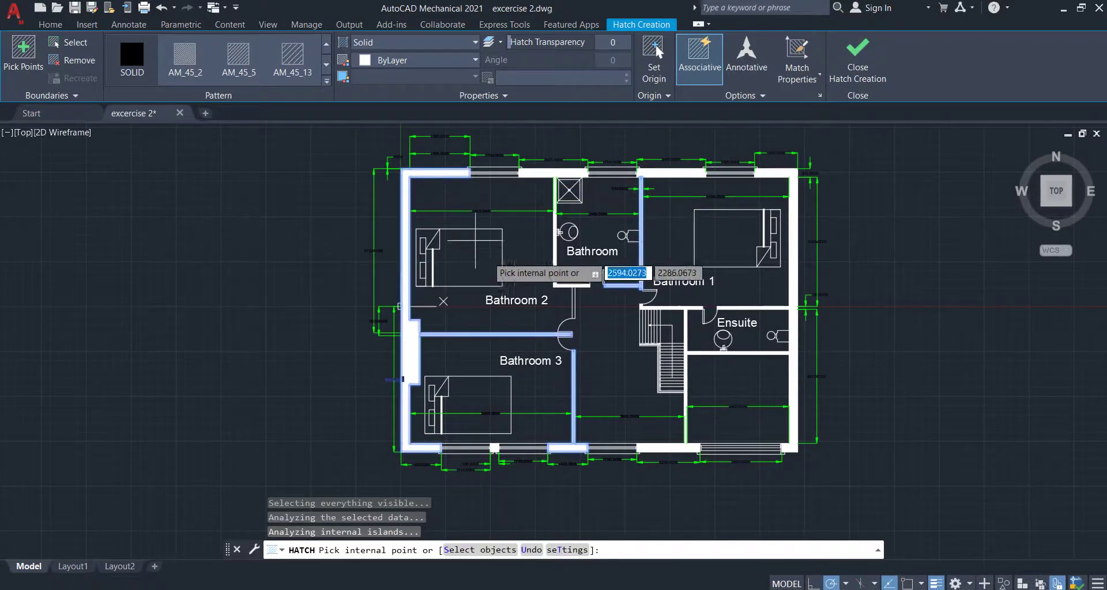
scroll(519, 363, up, 2)
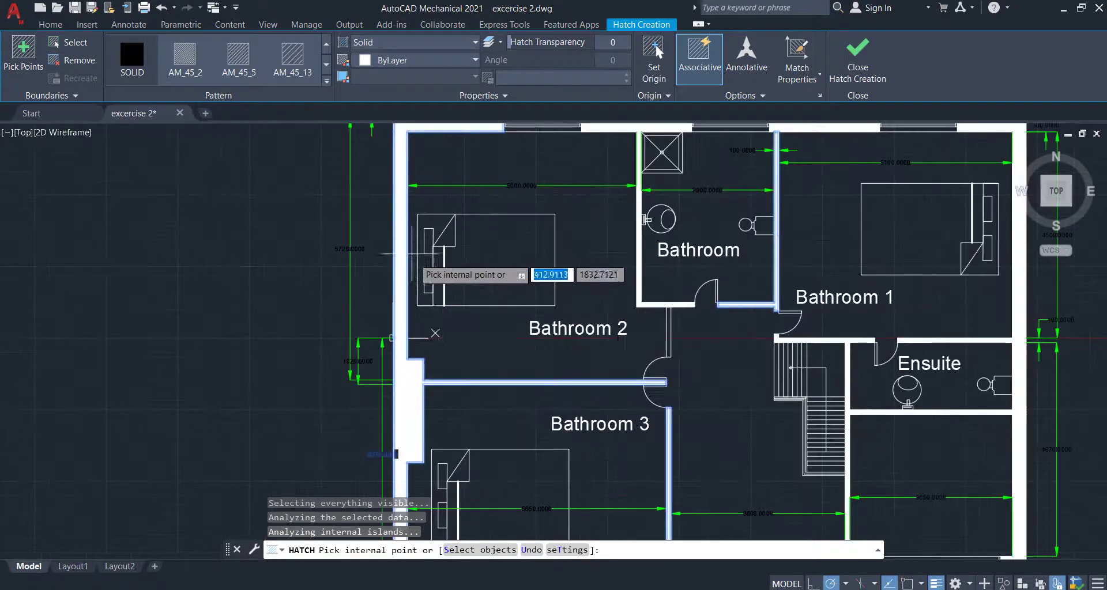
scroll(552, 398, down, 2)
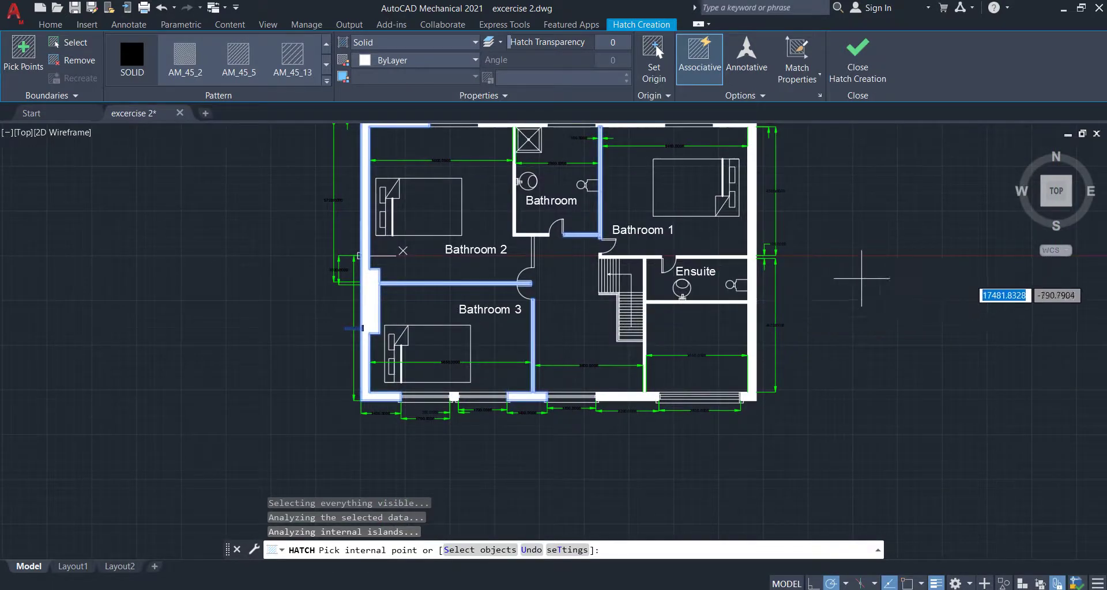
middle_drag(857, 267, 868, 382)
Step: Close Hatch Creation, recentre the floor plan, and open the application menu's print options
click(871, 57)
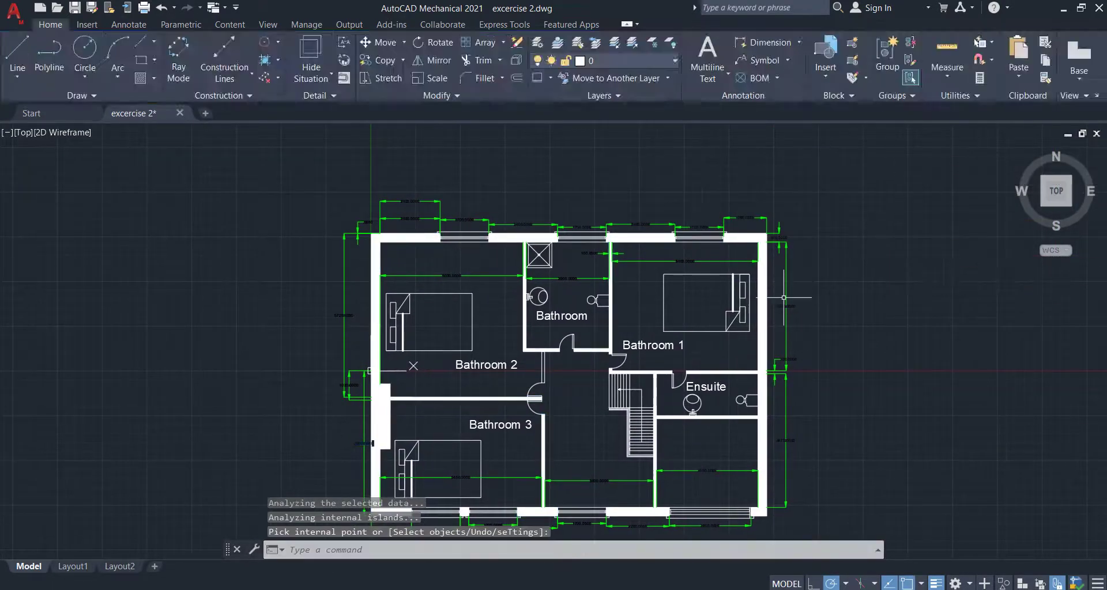
scroll(790, 302, down, 3)
scroll(780, 315, up, 1)
scroll(743, 287, up, 2)
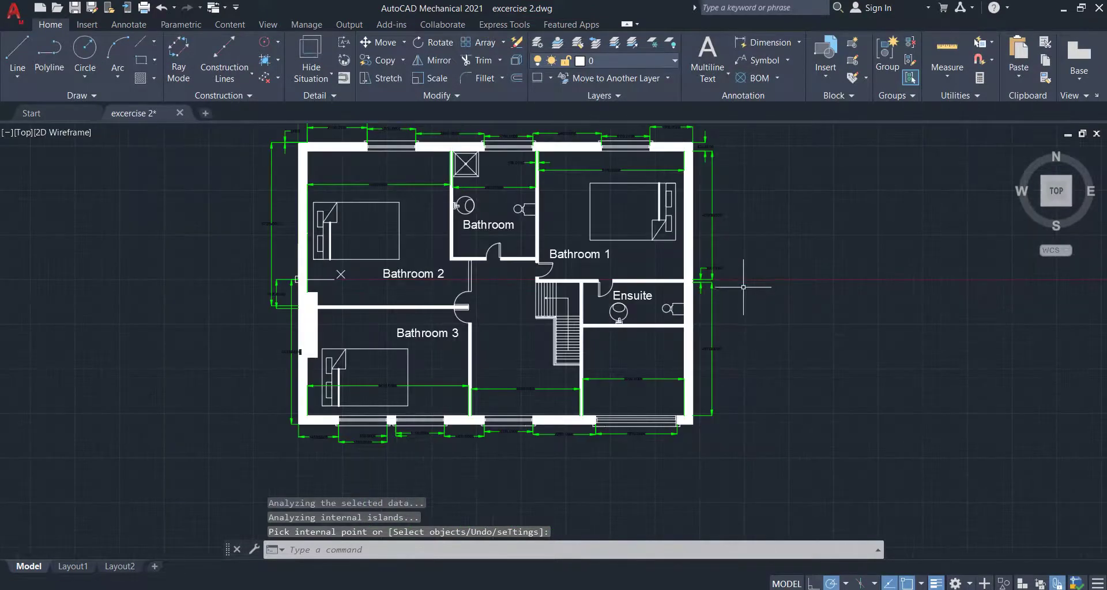
scroll(729, 280, up, 2)
middle_drag(677, 199, 776, 322)
scroll(776, 323, down, 2)
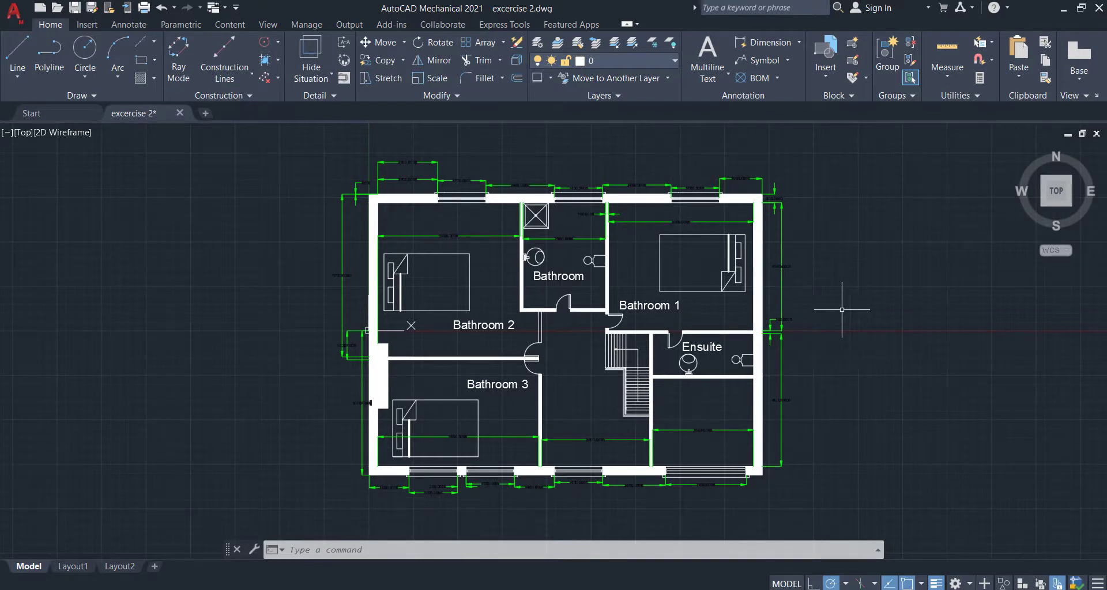
click(21, 9)
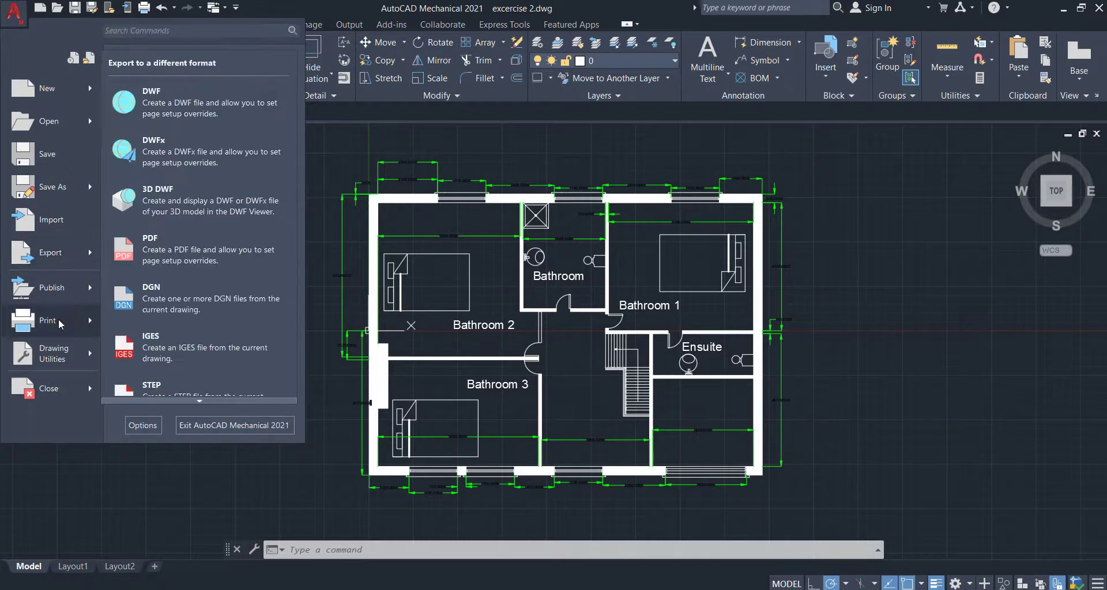
mouse_move(47, 321)
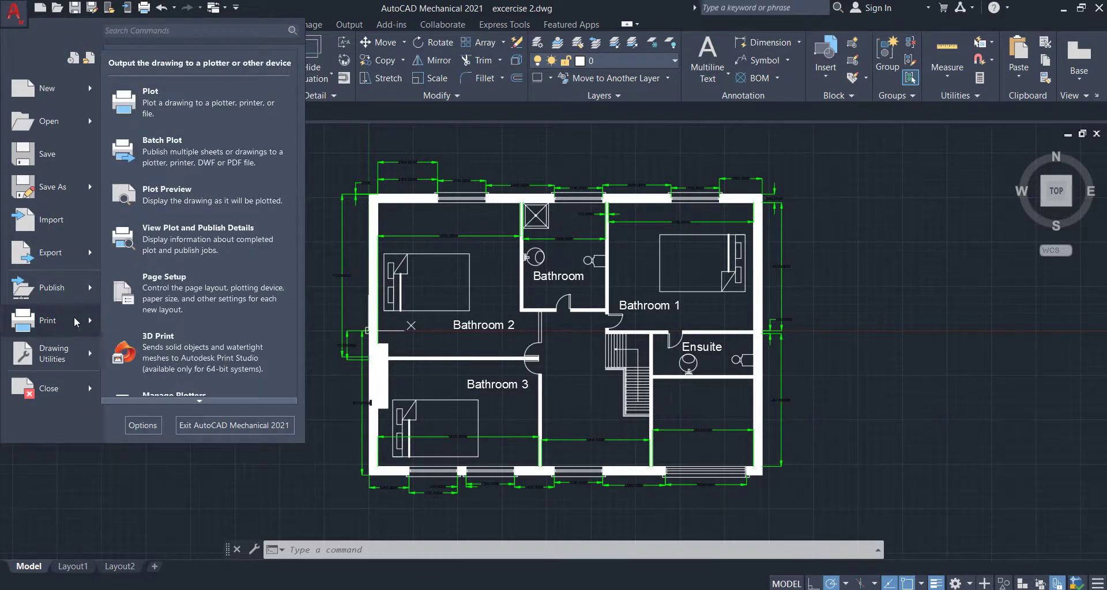
Step: Set the plot to DWG To PDF.pc3 on ISO A4 (297 x 210 mm) with Window as the plot area
click(77, 322)
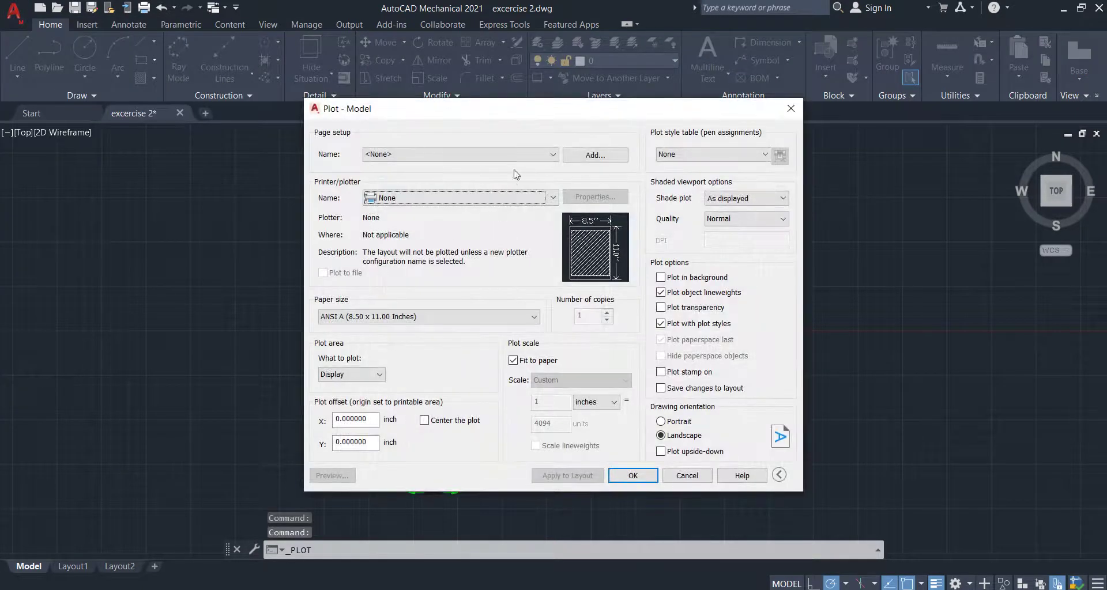
click(529, 200)
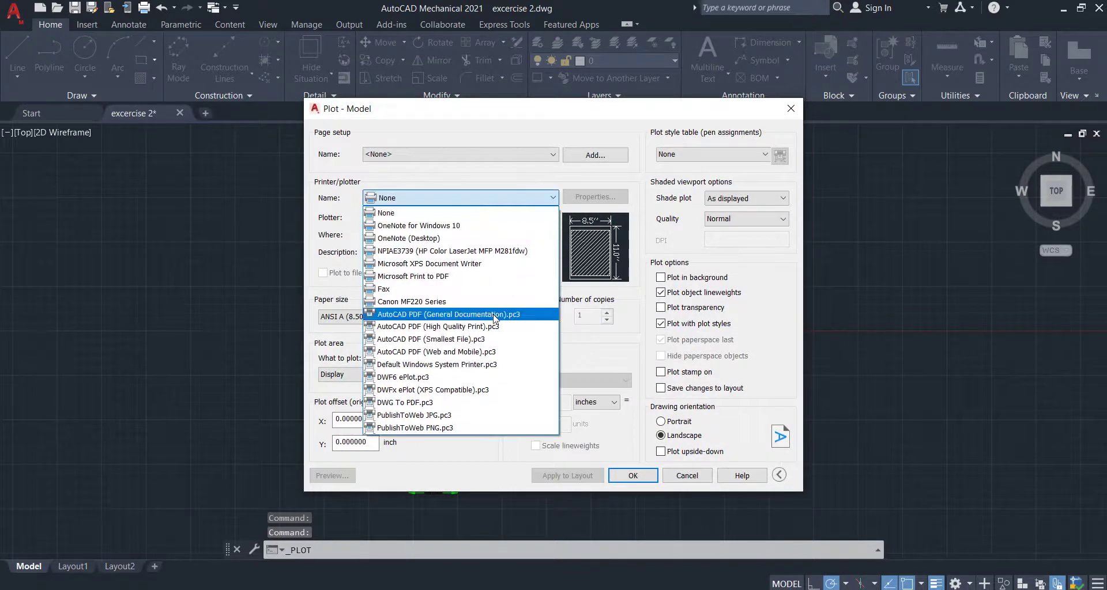
click(452, 404)
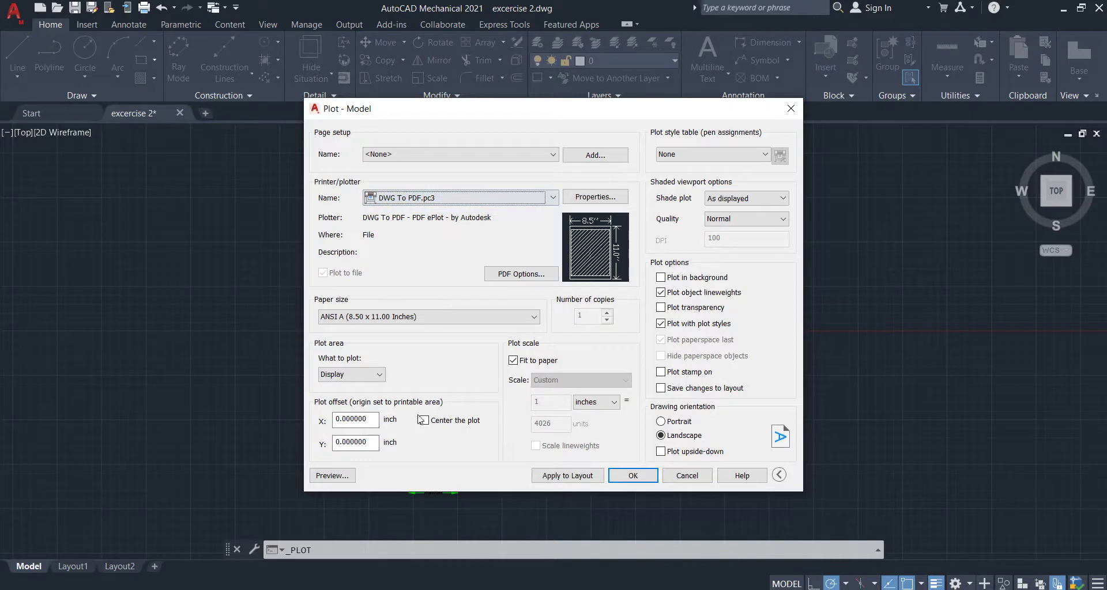
click(434, 315)
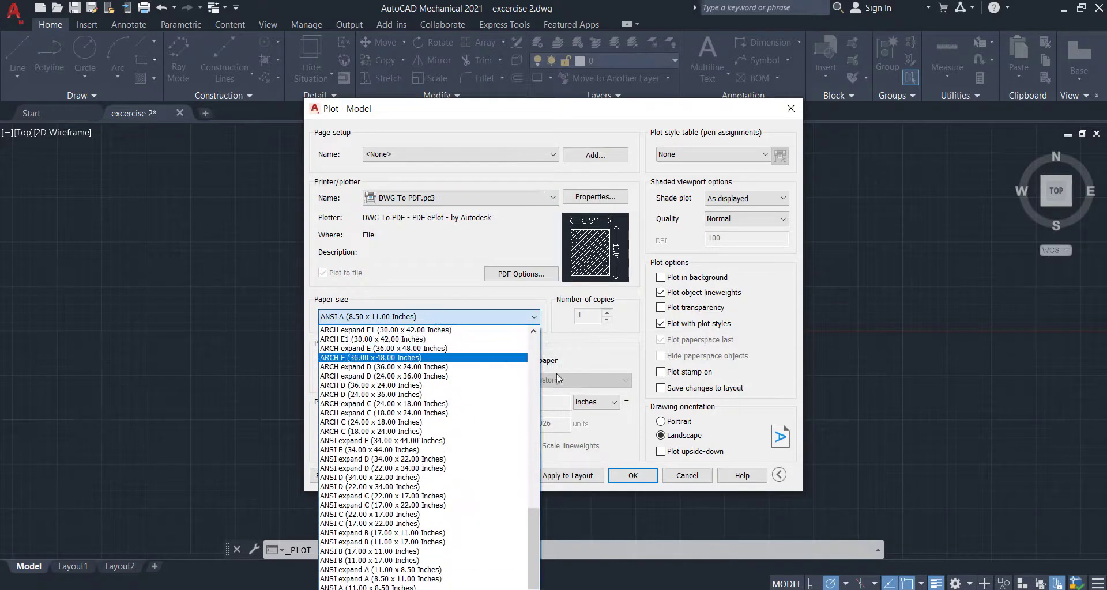
mouse_move(530, 520)
mouse_down()
mouse_move(534, 444)
mouse_move(515, 456)
mouse_up()
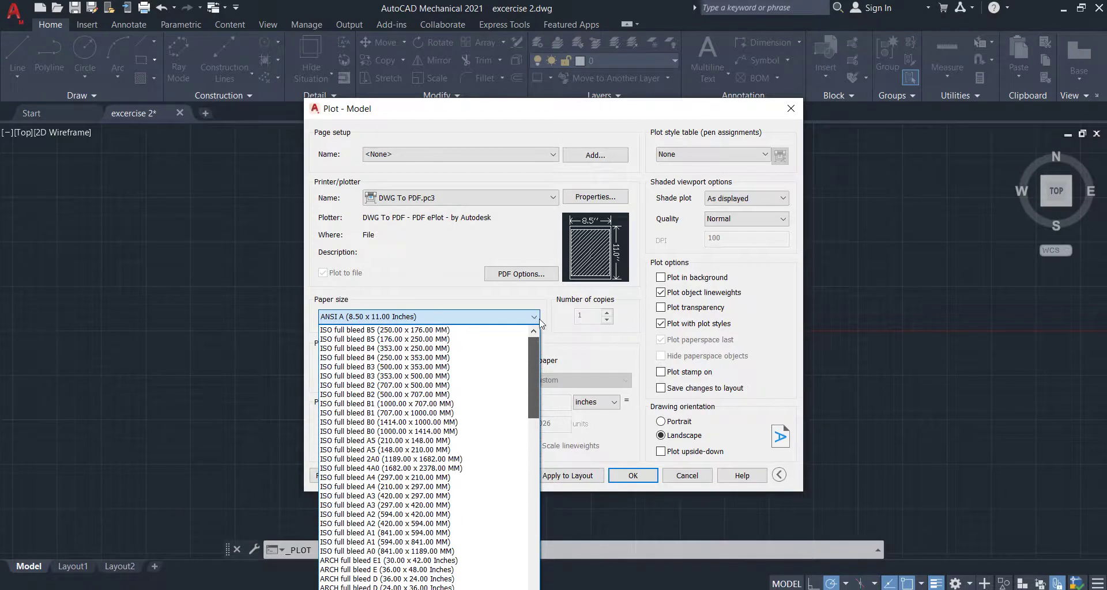
scroll(517, 457, down, 1)
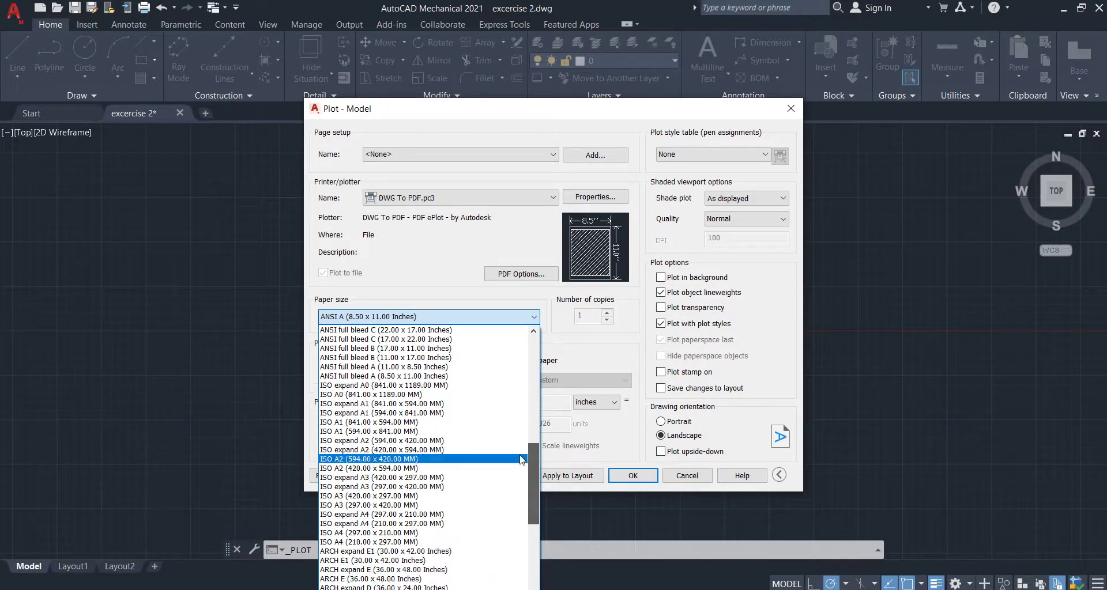
click(373, 535)
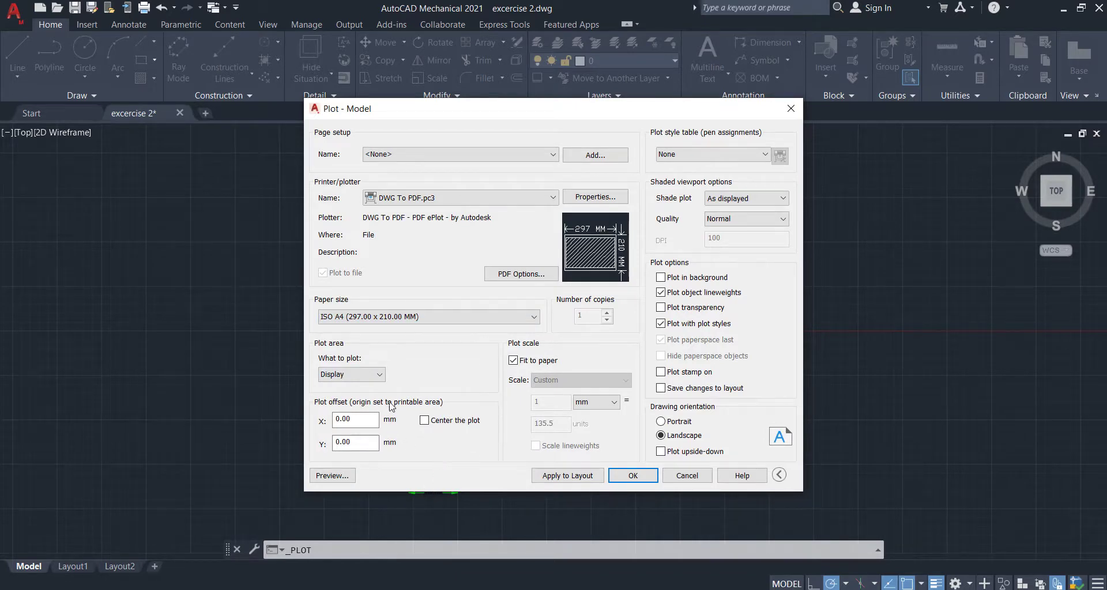
click(351, 374)
click(338, 413)
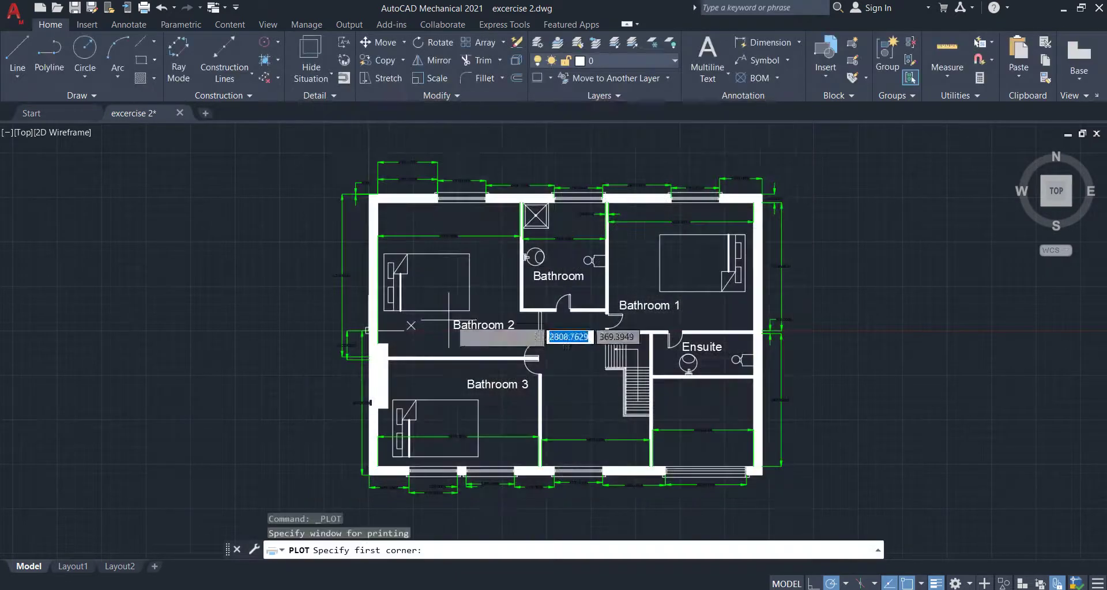
Step: Window the plot from above-left to below-right of the floor plan and preview it
click(332, 154)
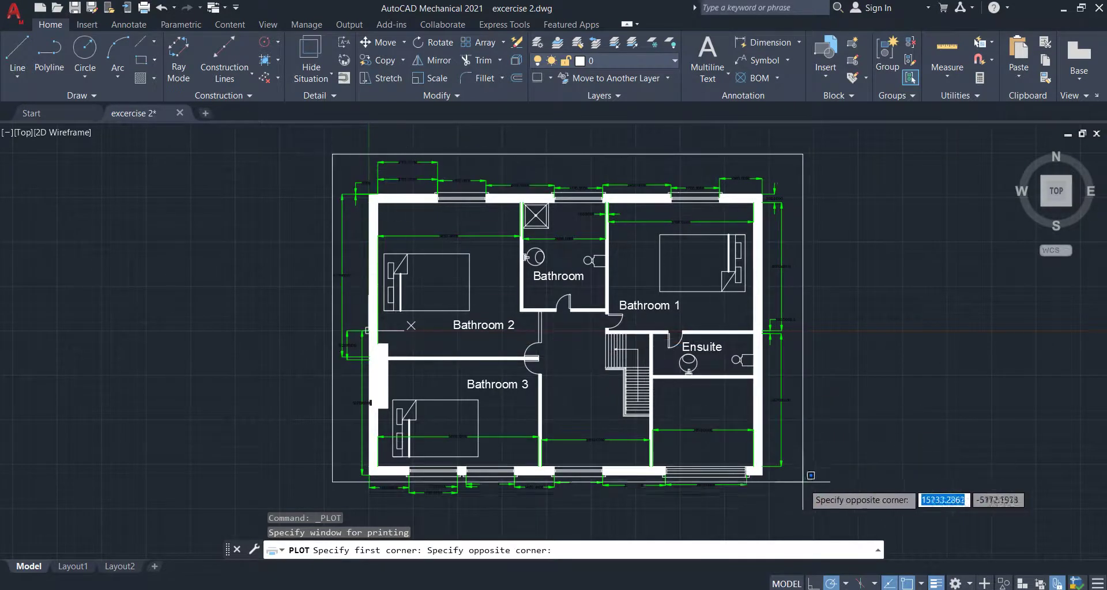
click(804, 516)
click(353, 474)
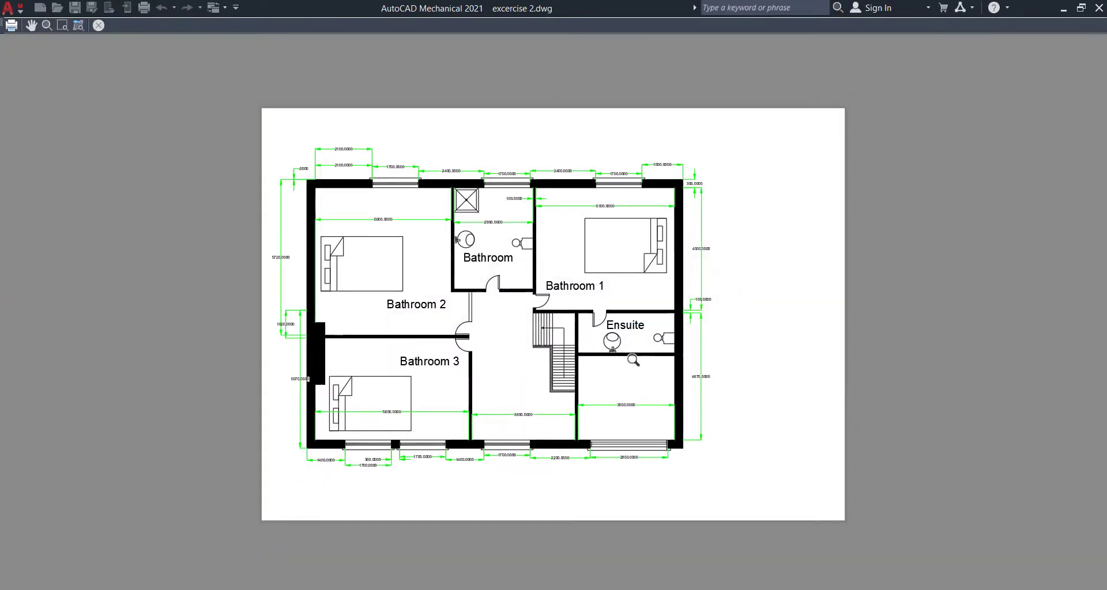
Step: Turn on Center the plot, backing out of the output file dialog
key(Escape)
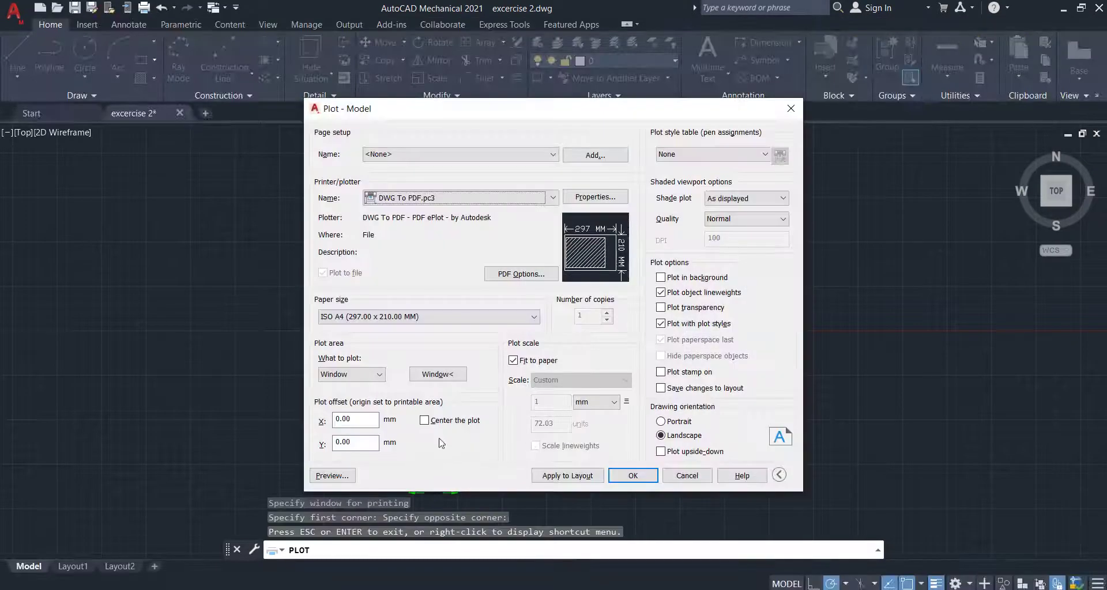
click(426, 421)
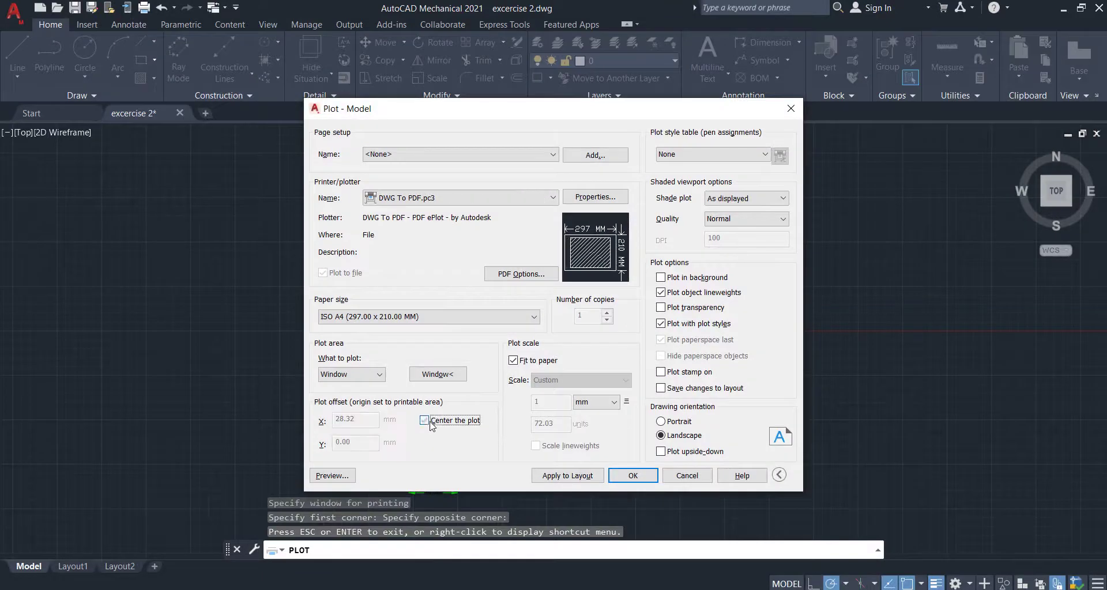
click(644, 475)
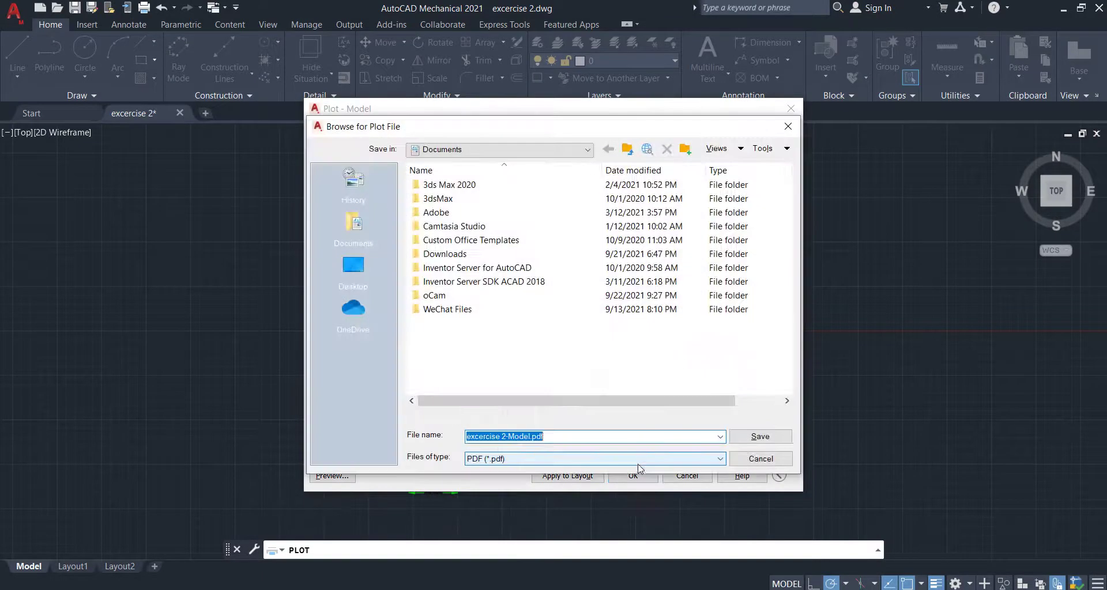
click(767, 462)
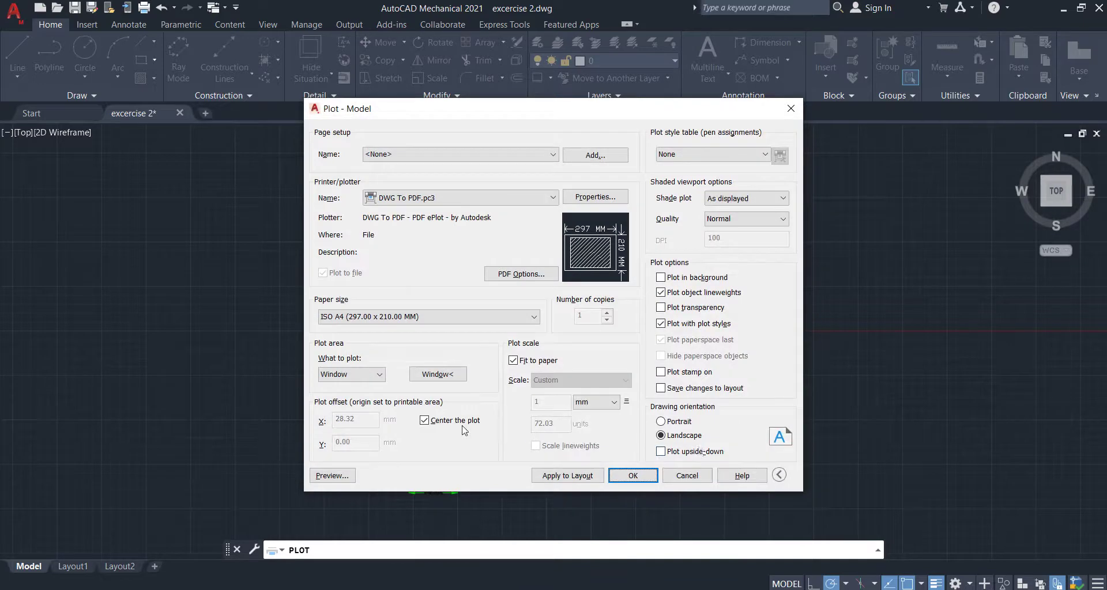
Step: Preview the centred plot on the A4 sheet and zoom to check it
click(341, 473)
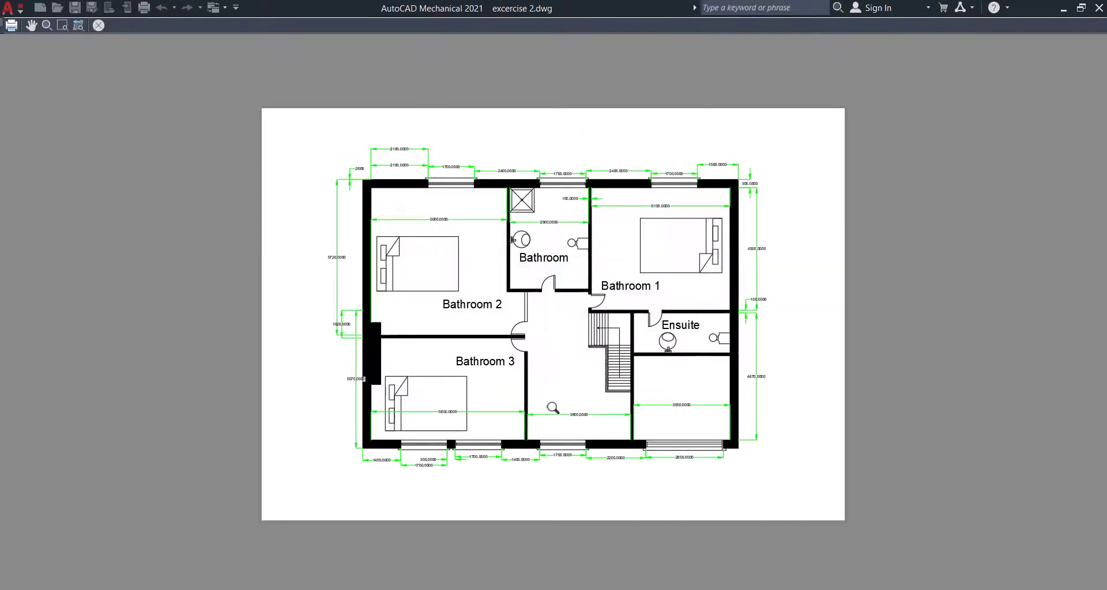
scroll(655, 282, up, 4)
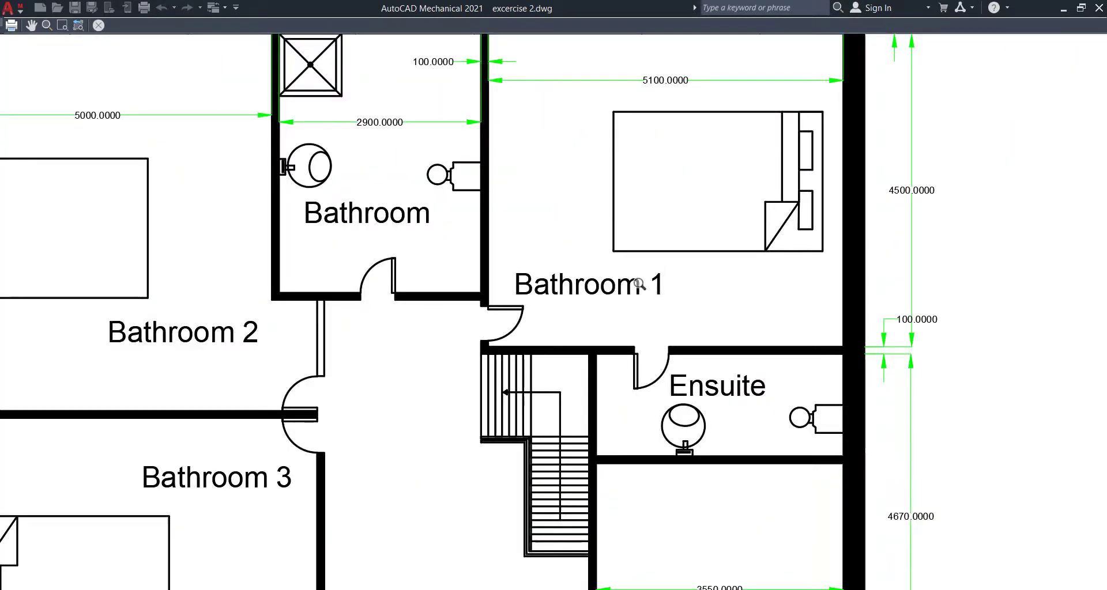
scroll(639, 284, down, 2)
scroll(438, 152, up, 4)
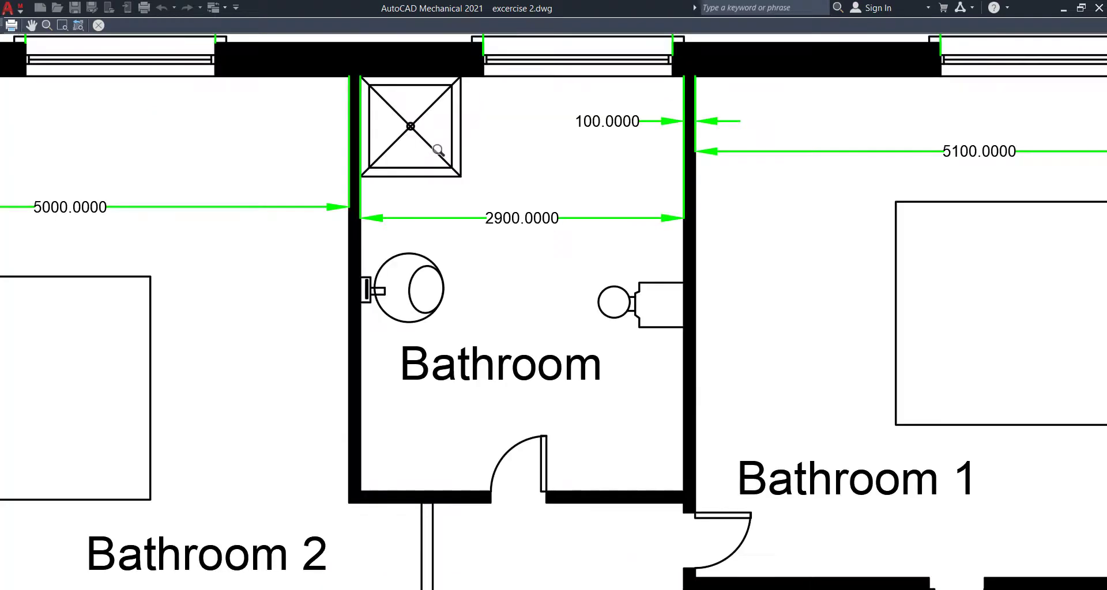
scroll(438, 152, down, 5)
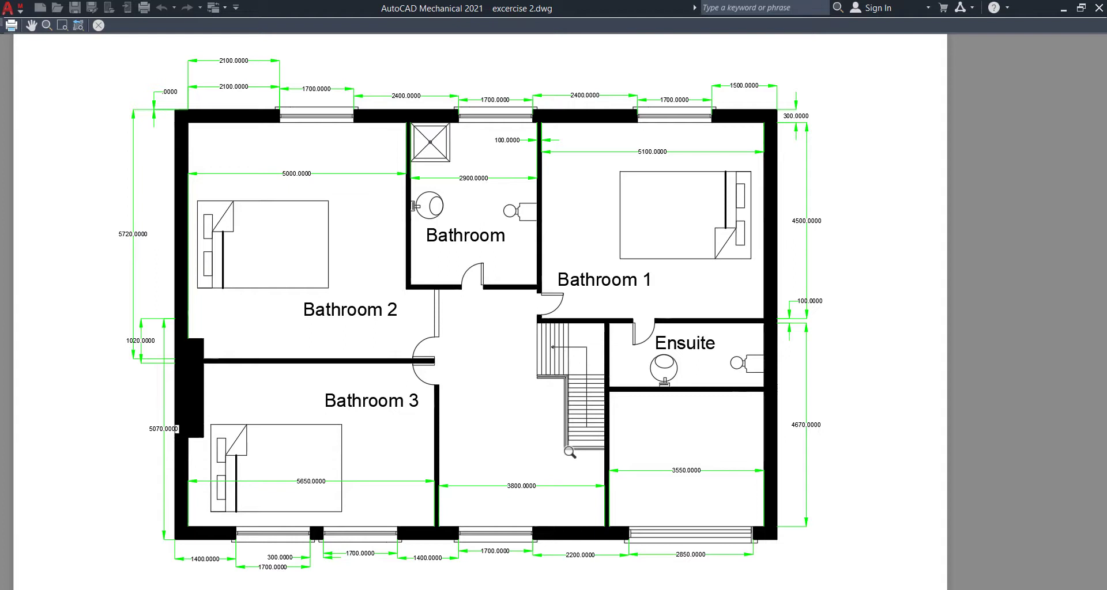
Step: Plot to PDF as excercise 2 in the Desktop autocad project folder, overwriting the existing file
key(Escape)
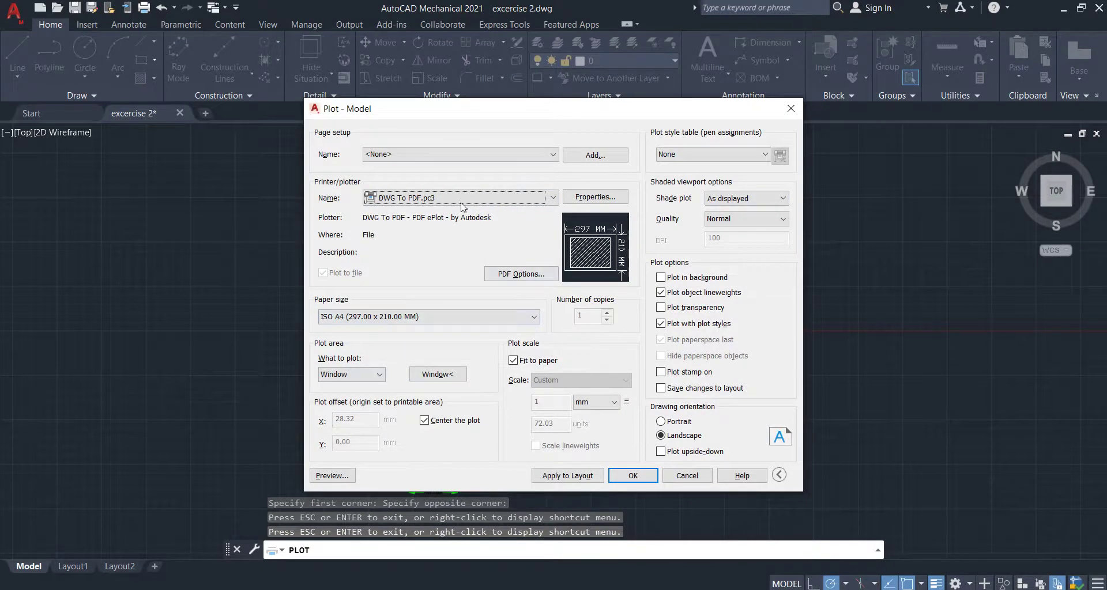
click(632, 476)
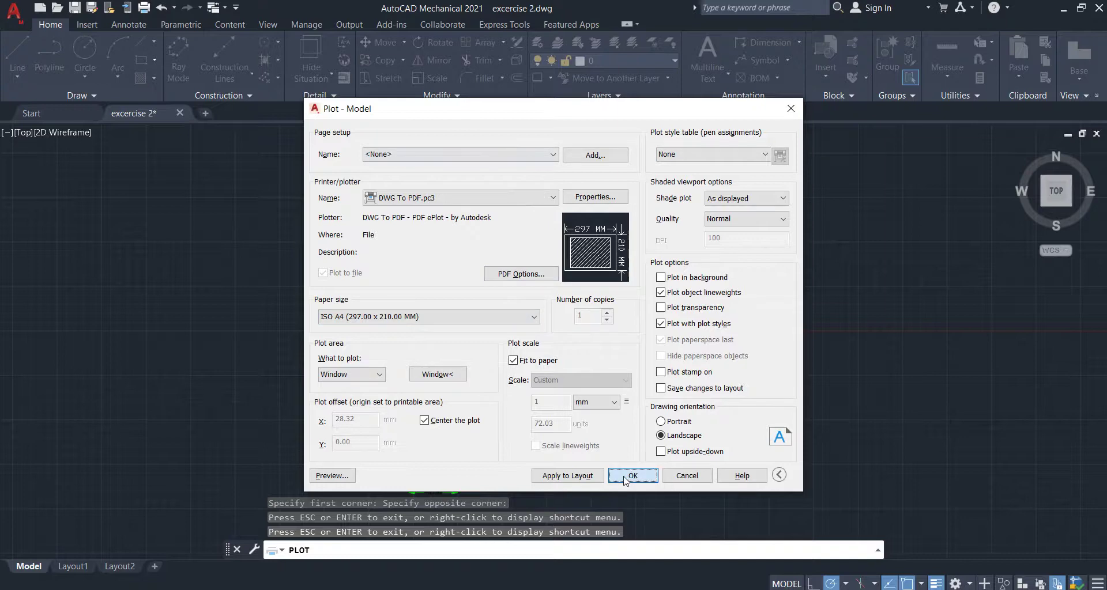
click(364, 279)
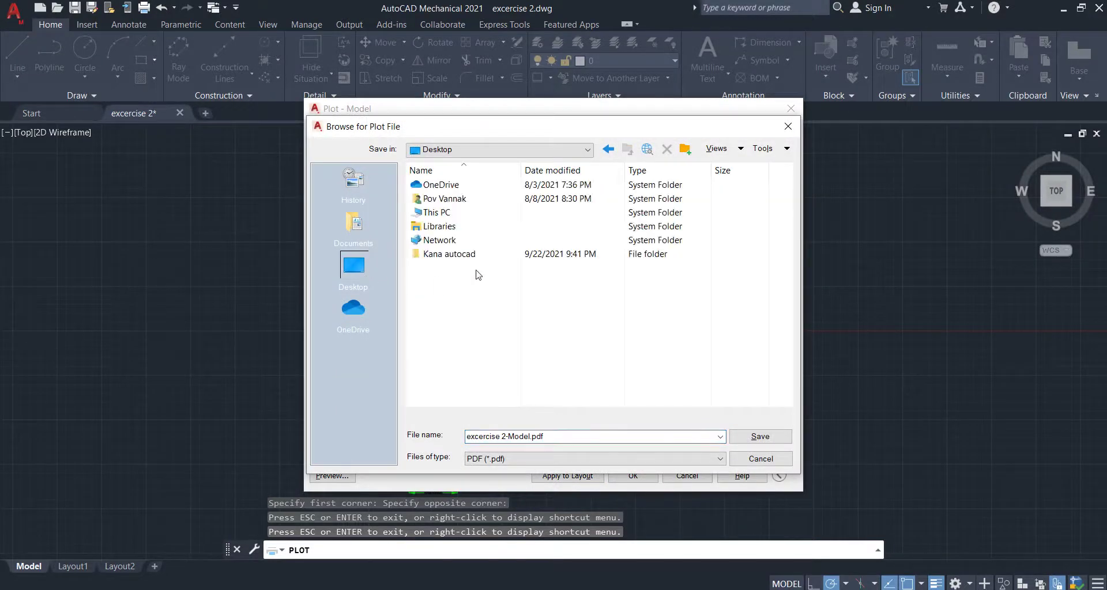
double_click(453, 253)
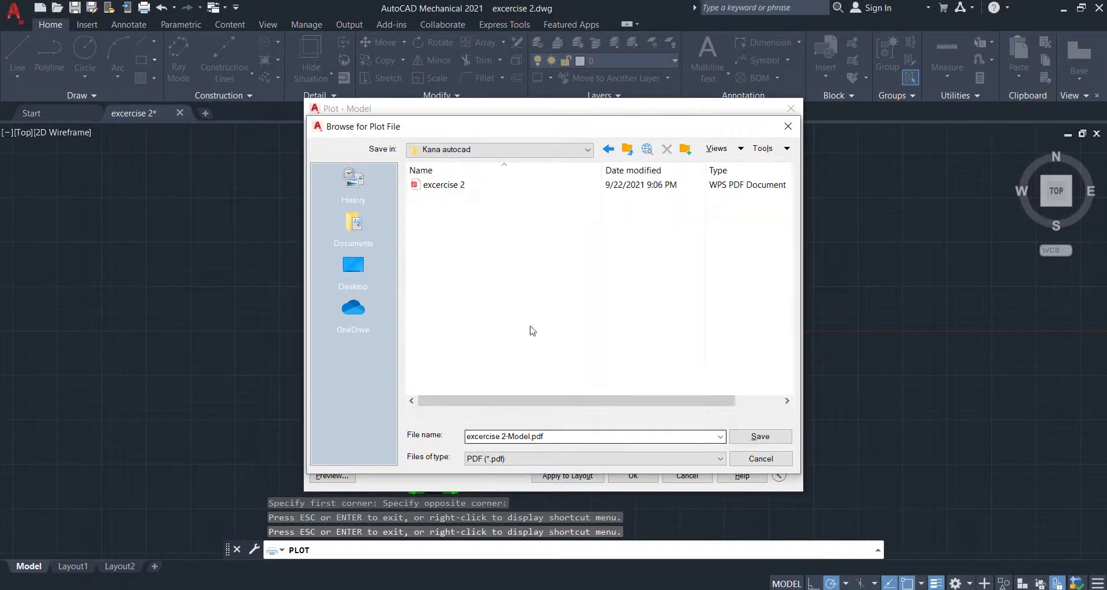
click(460, 190)
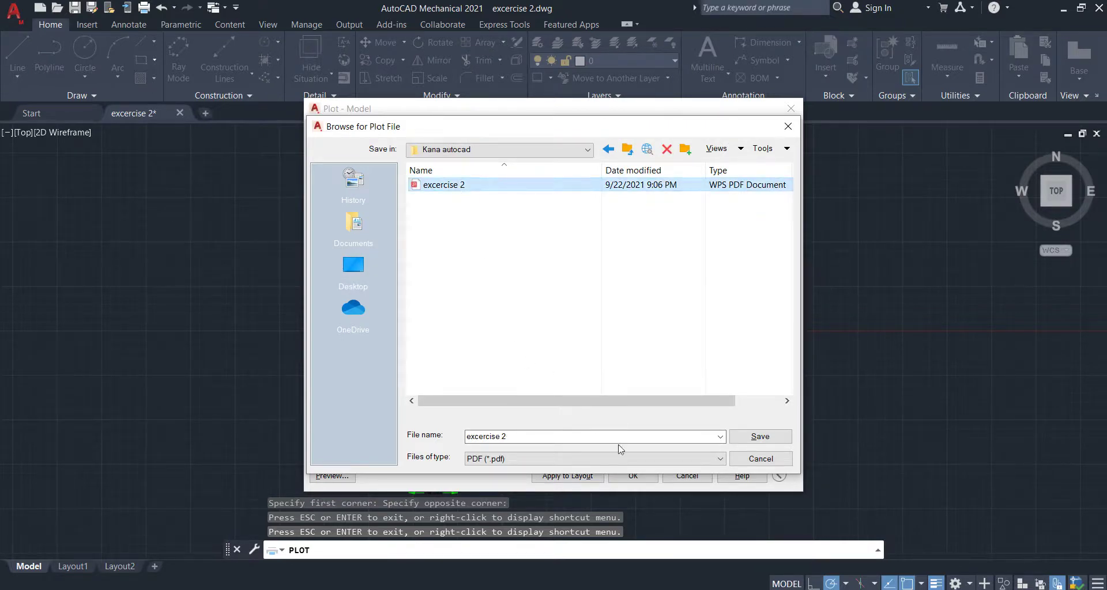
click(744, 437)
click(593, 315)
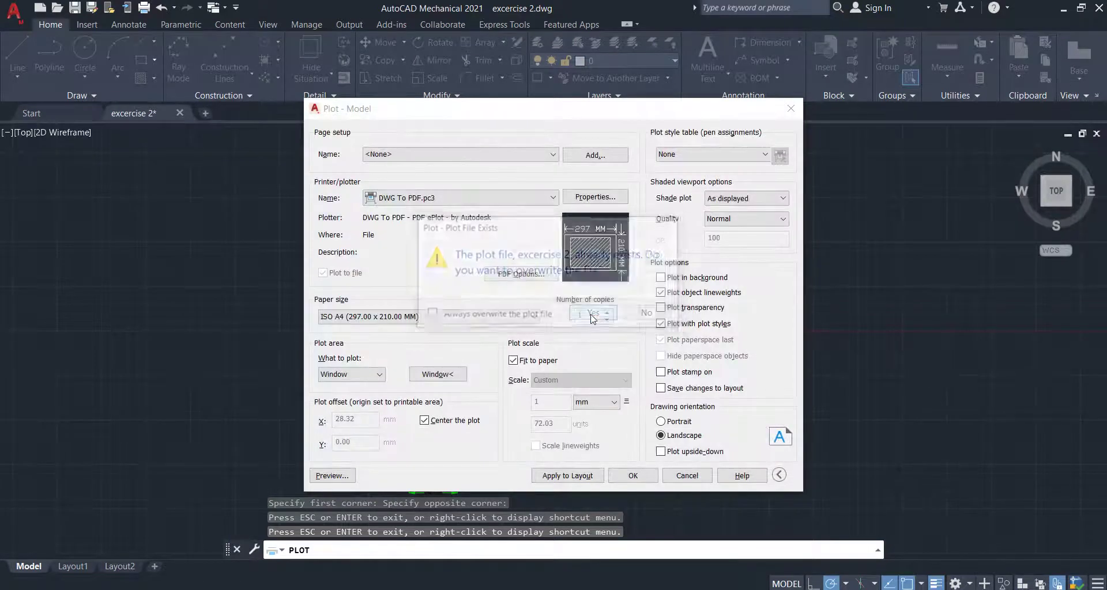